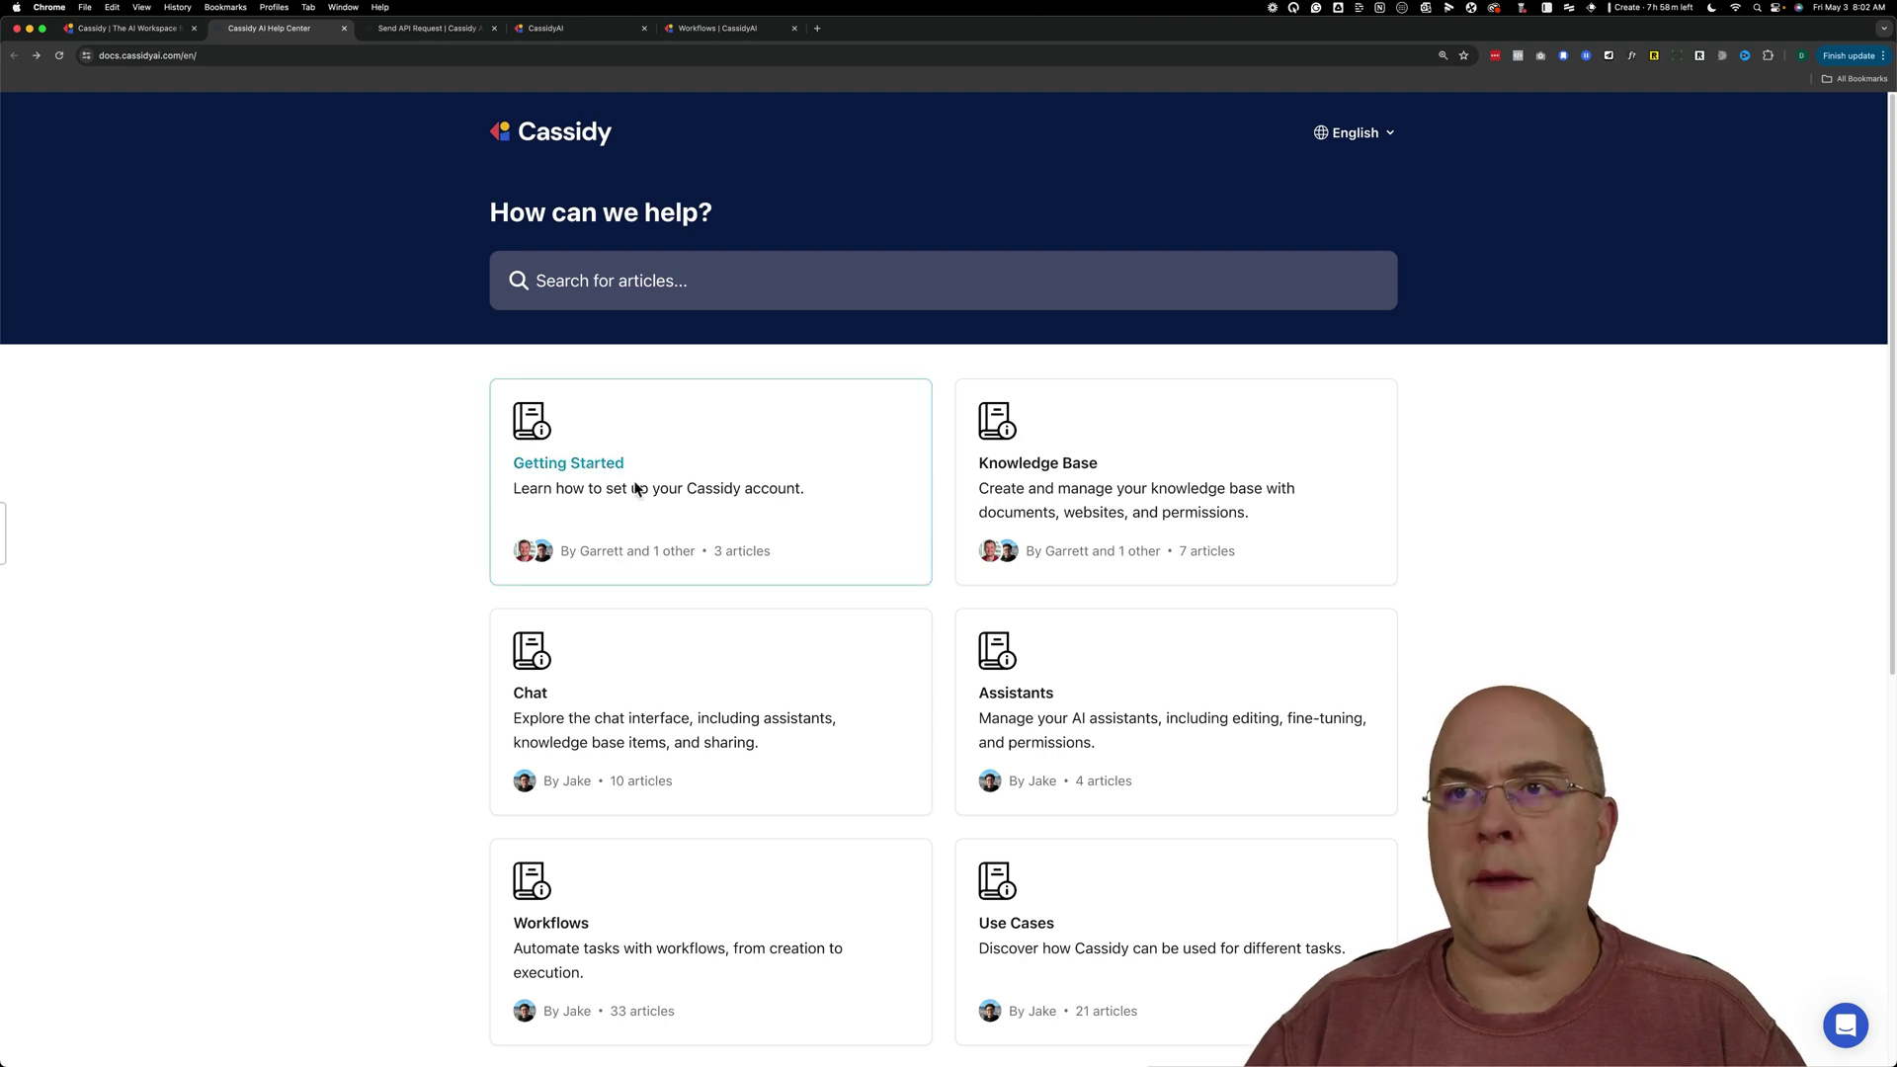
scroll(388, 759, down, 3)
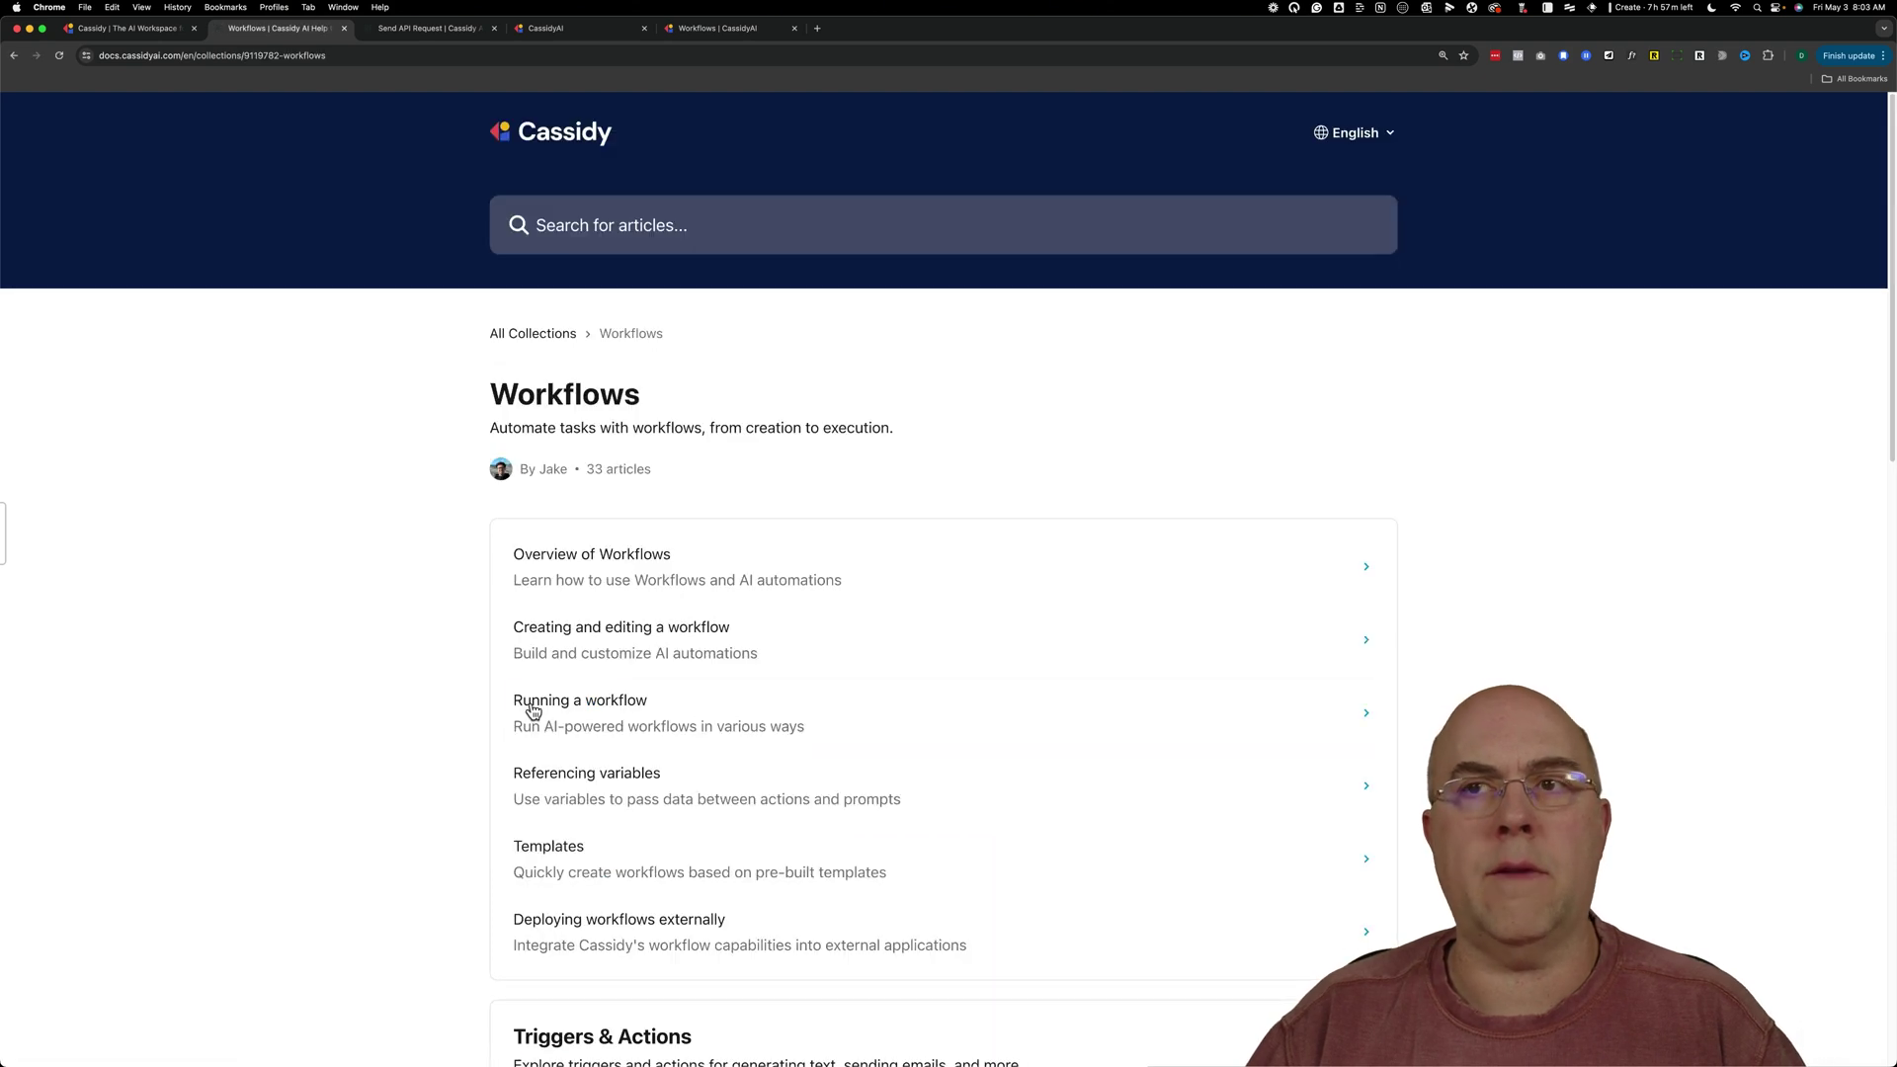
scroll(352, 796, down, 5)
scroll(354, 795, down, 6)
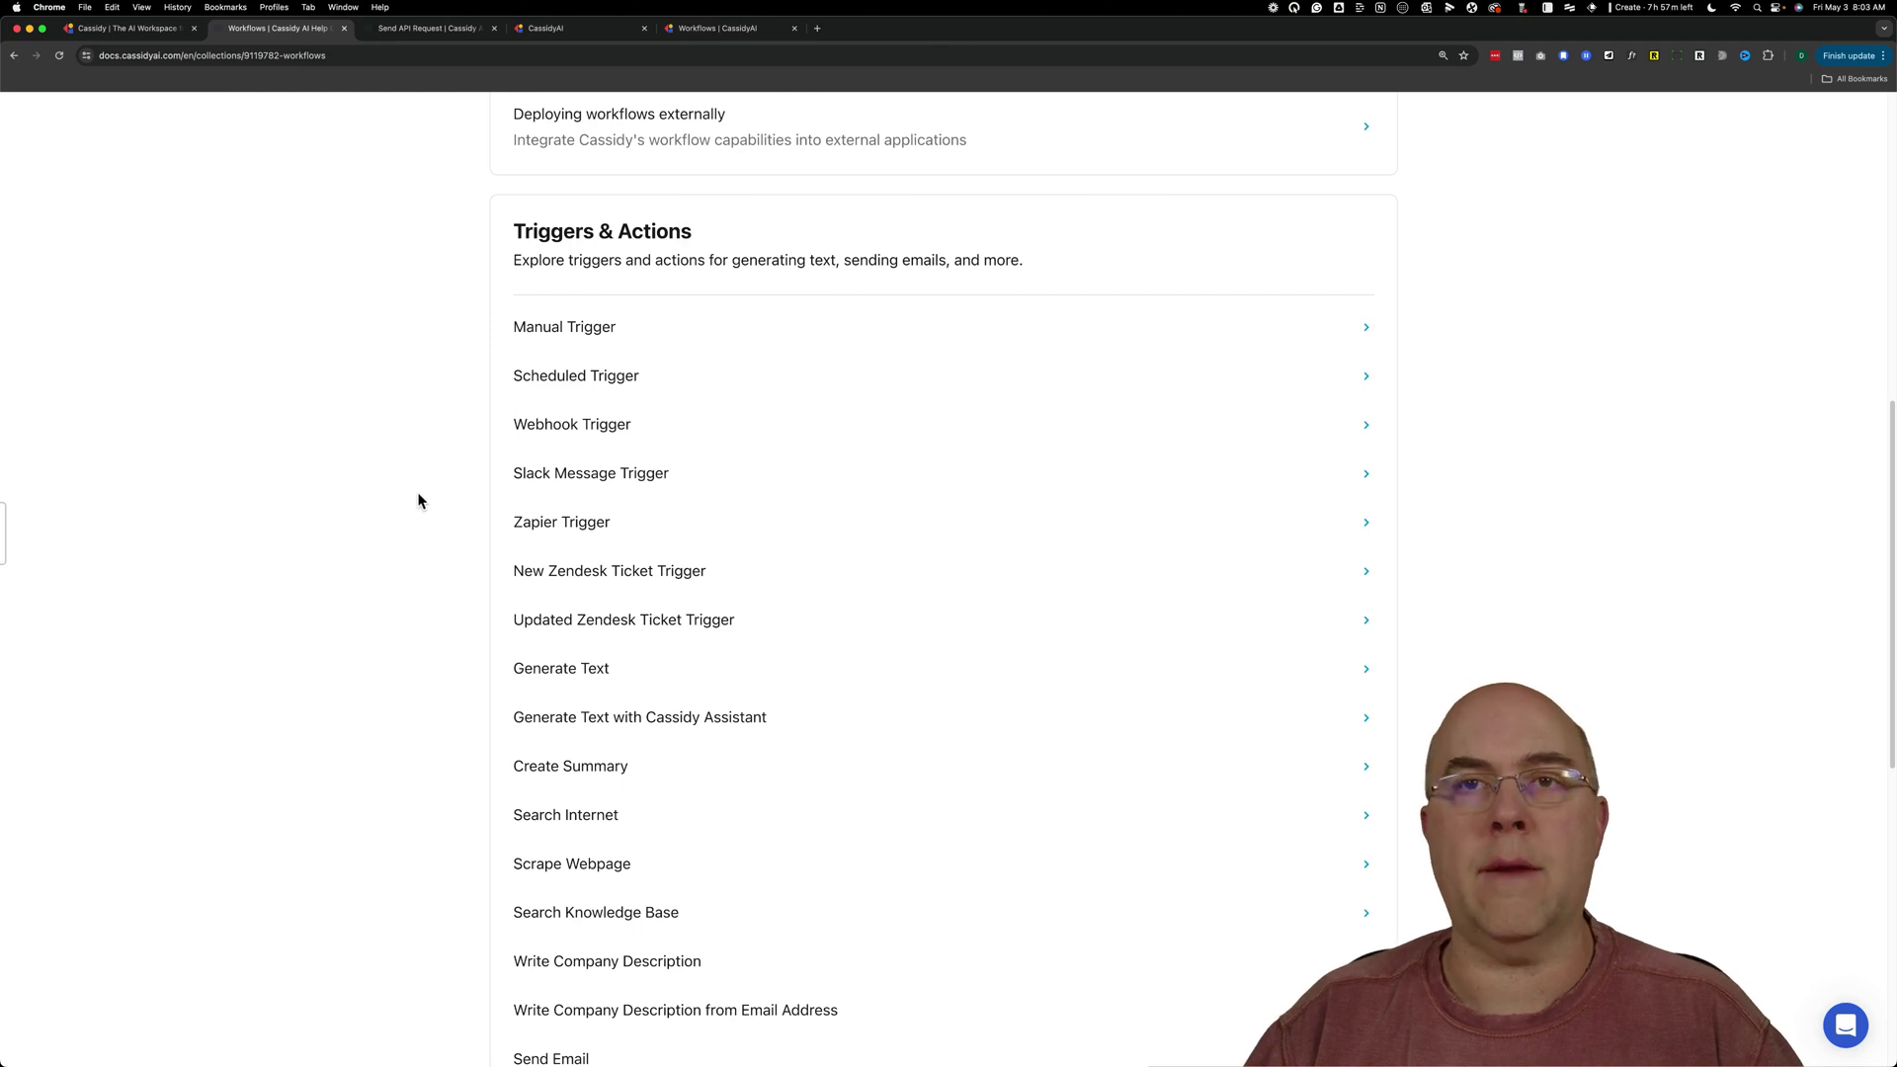
scroll(419, 500, down, 1)
scroll(420, 500, down, 4)
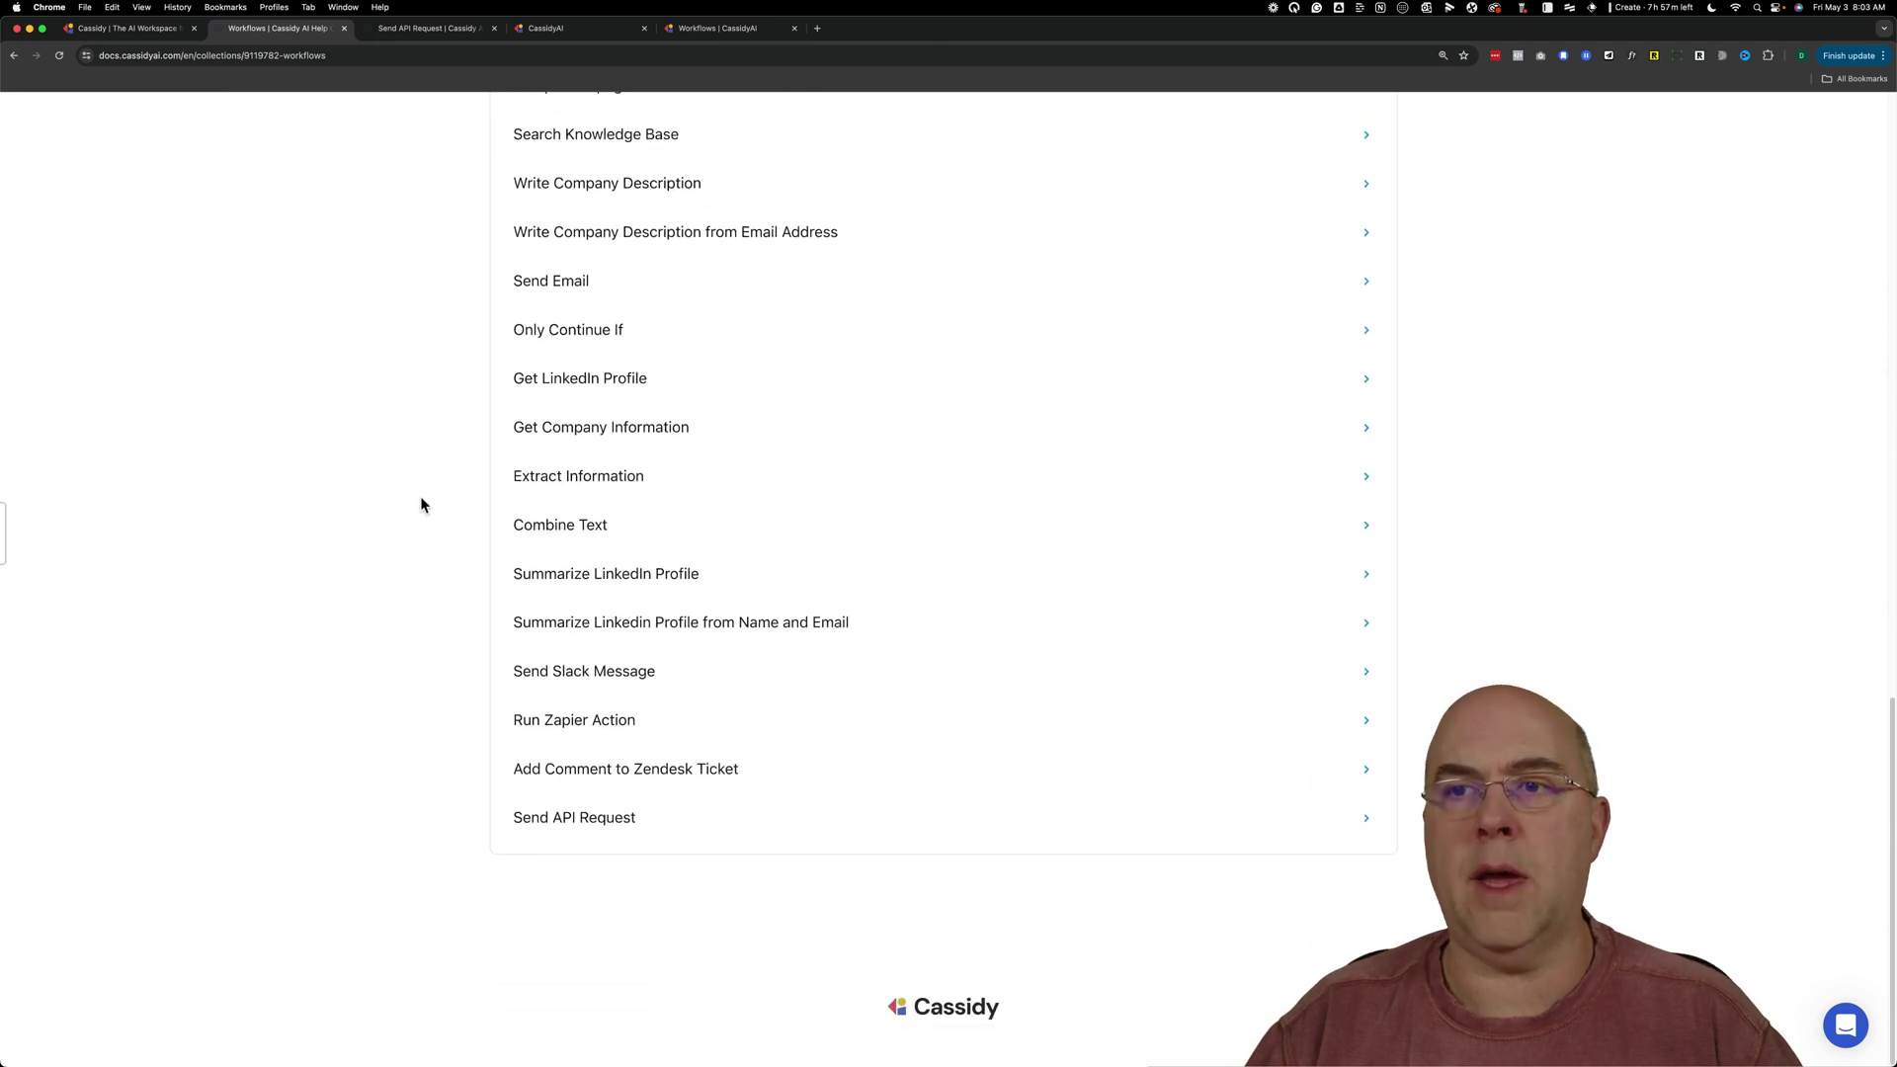
Step: View the Send API Request article in the Cassidy Help Center
click(579, 822)
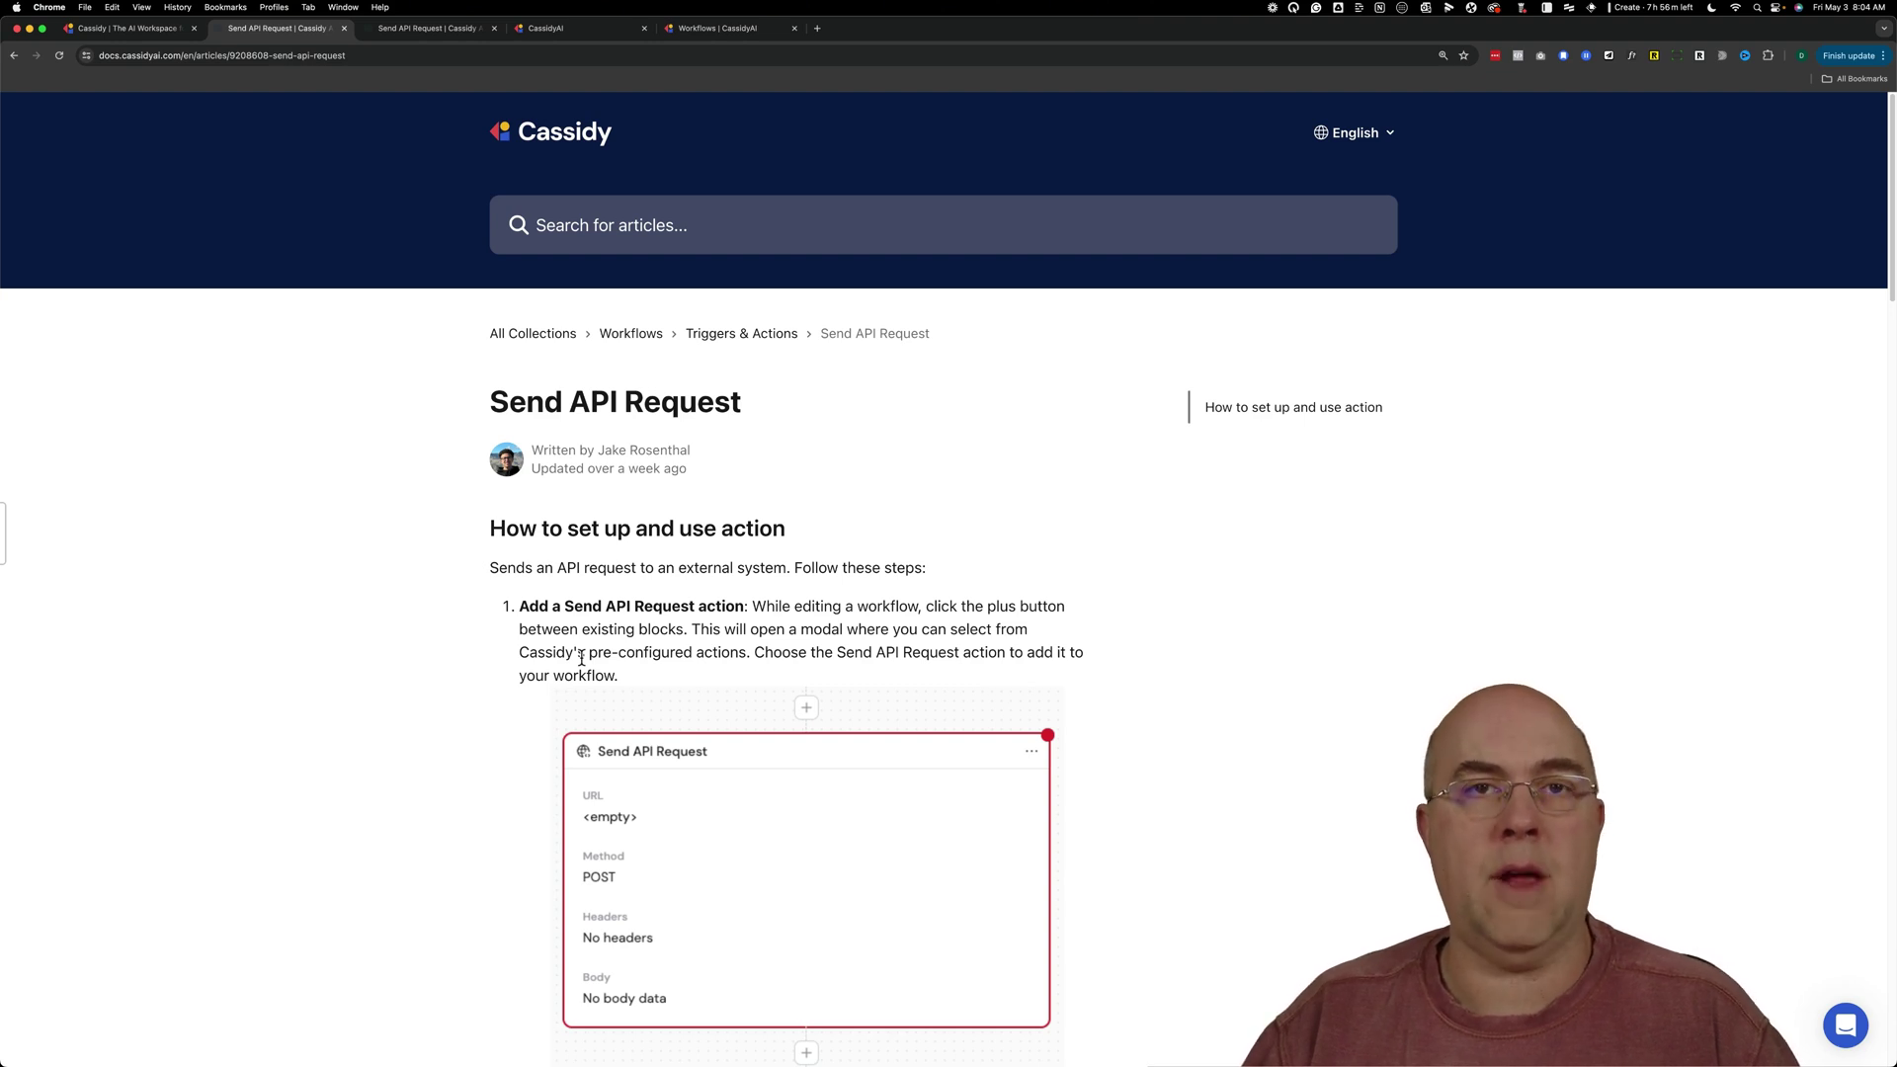
scroll(607, 662, down, 3)
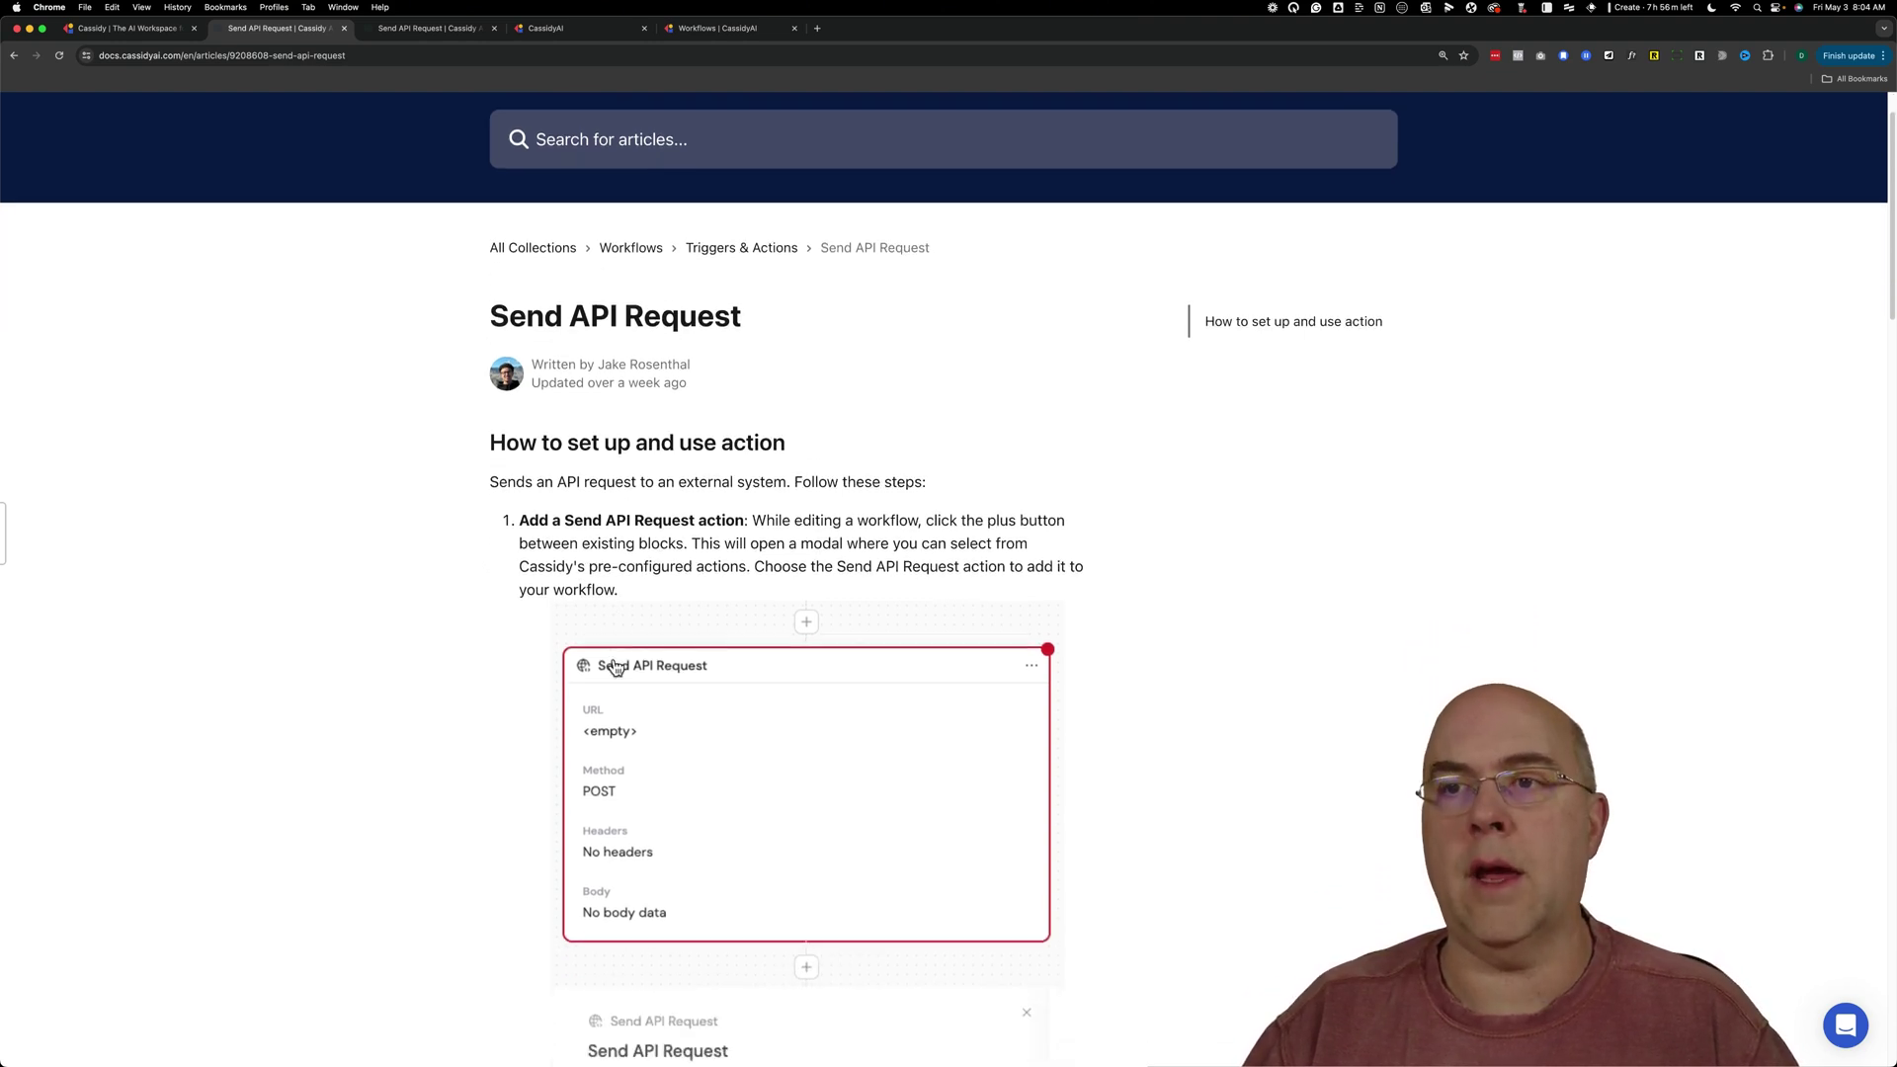
scroll(572, 664, down, 10)
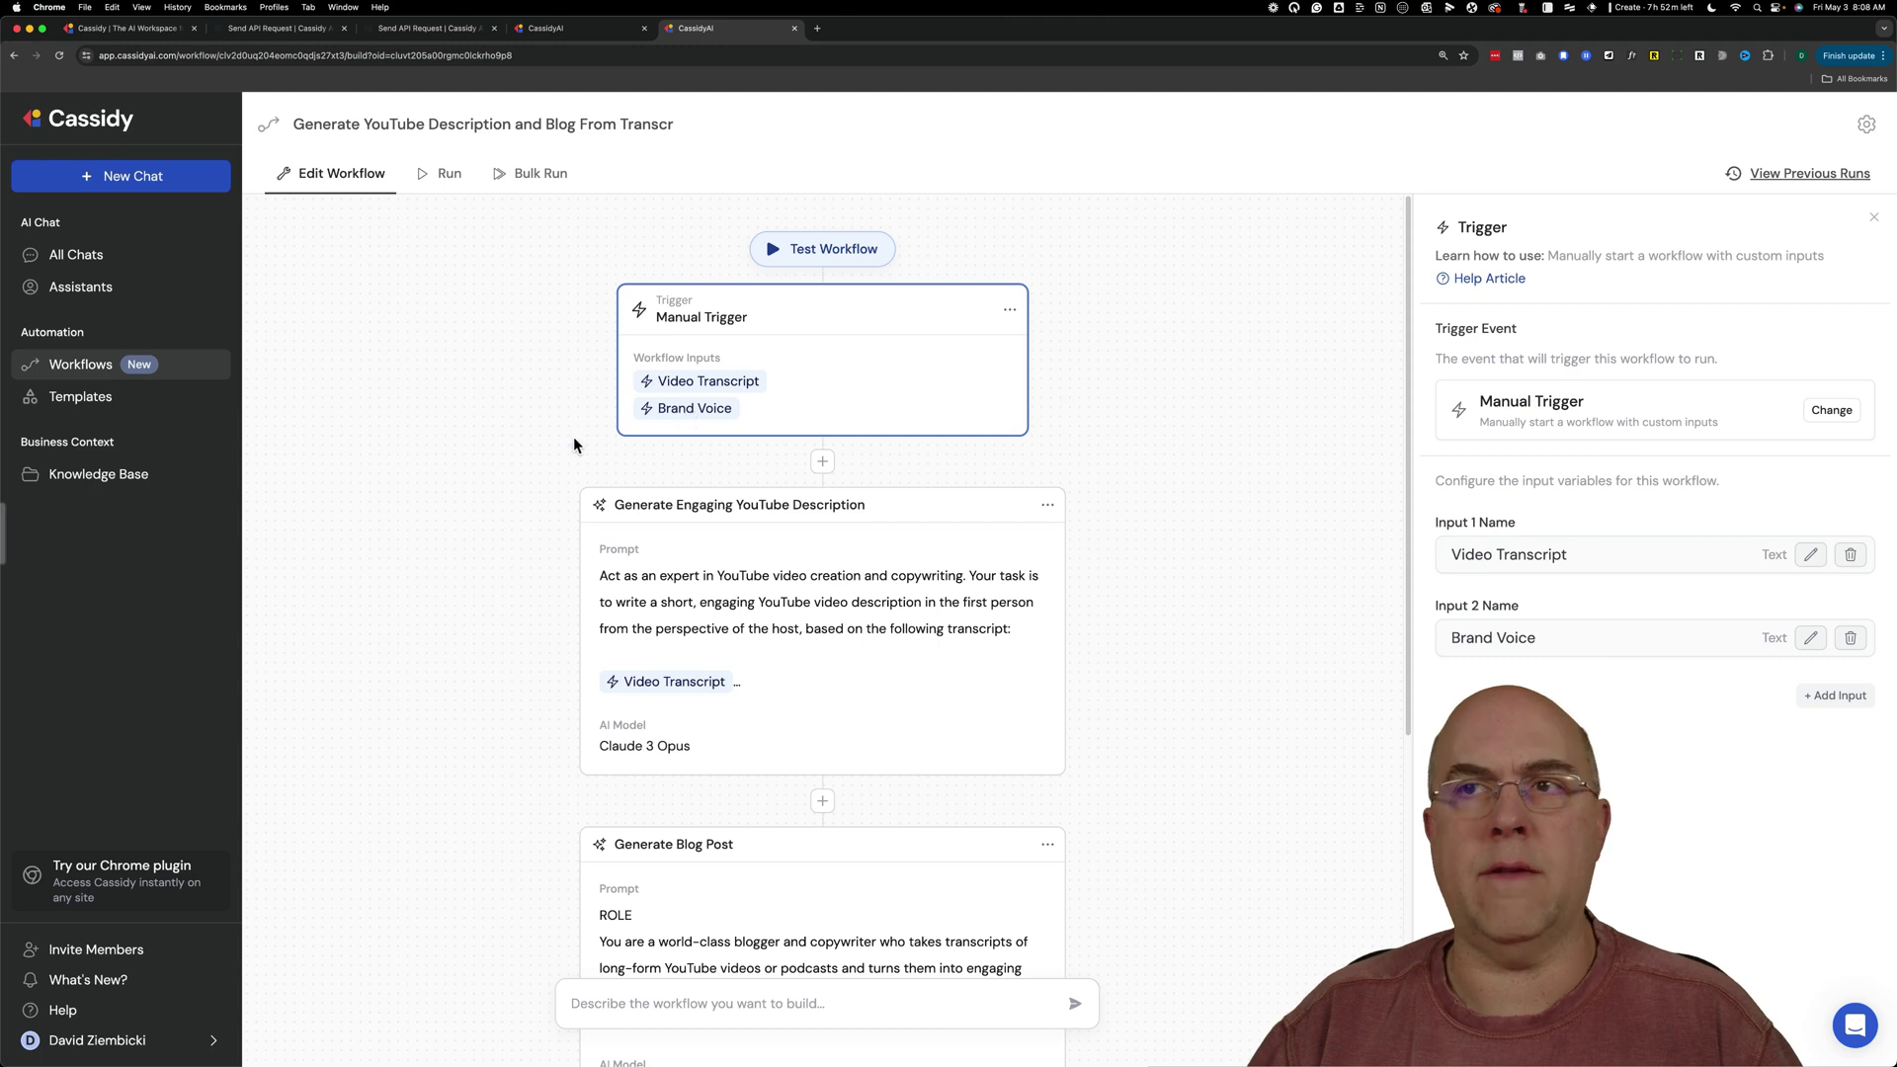
scroll(482, 545, down, 3)
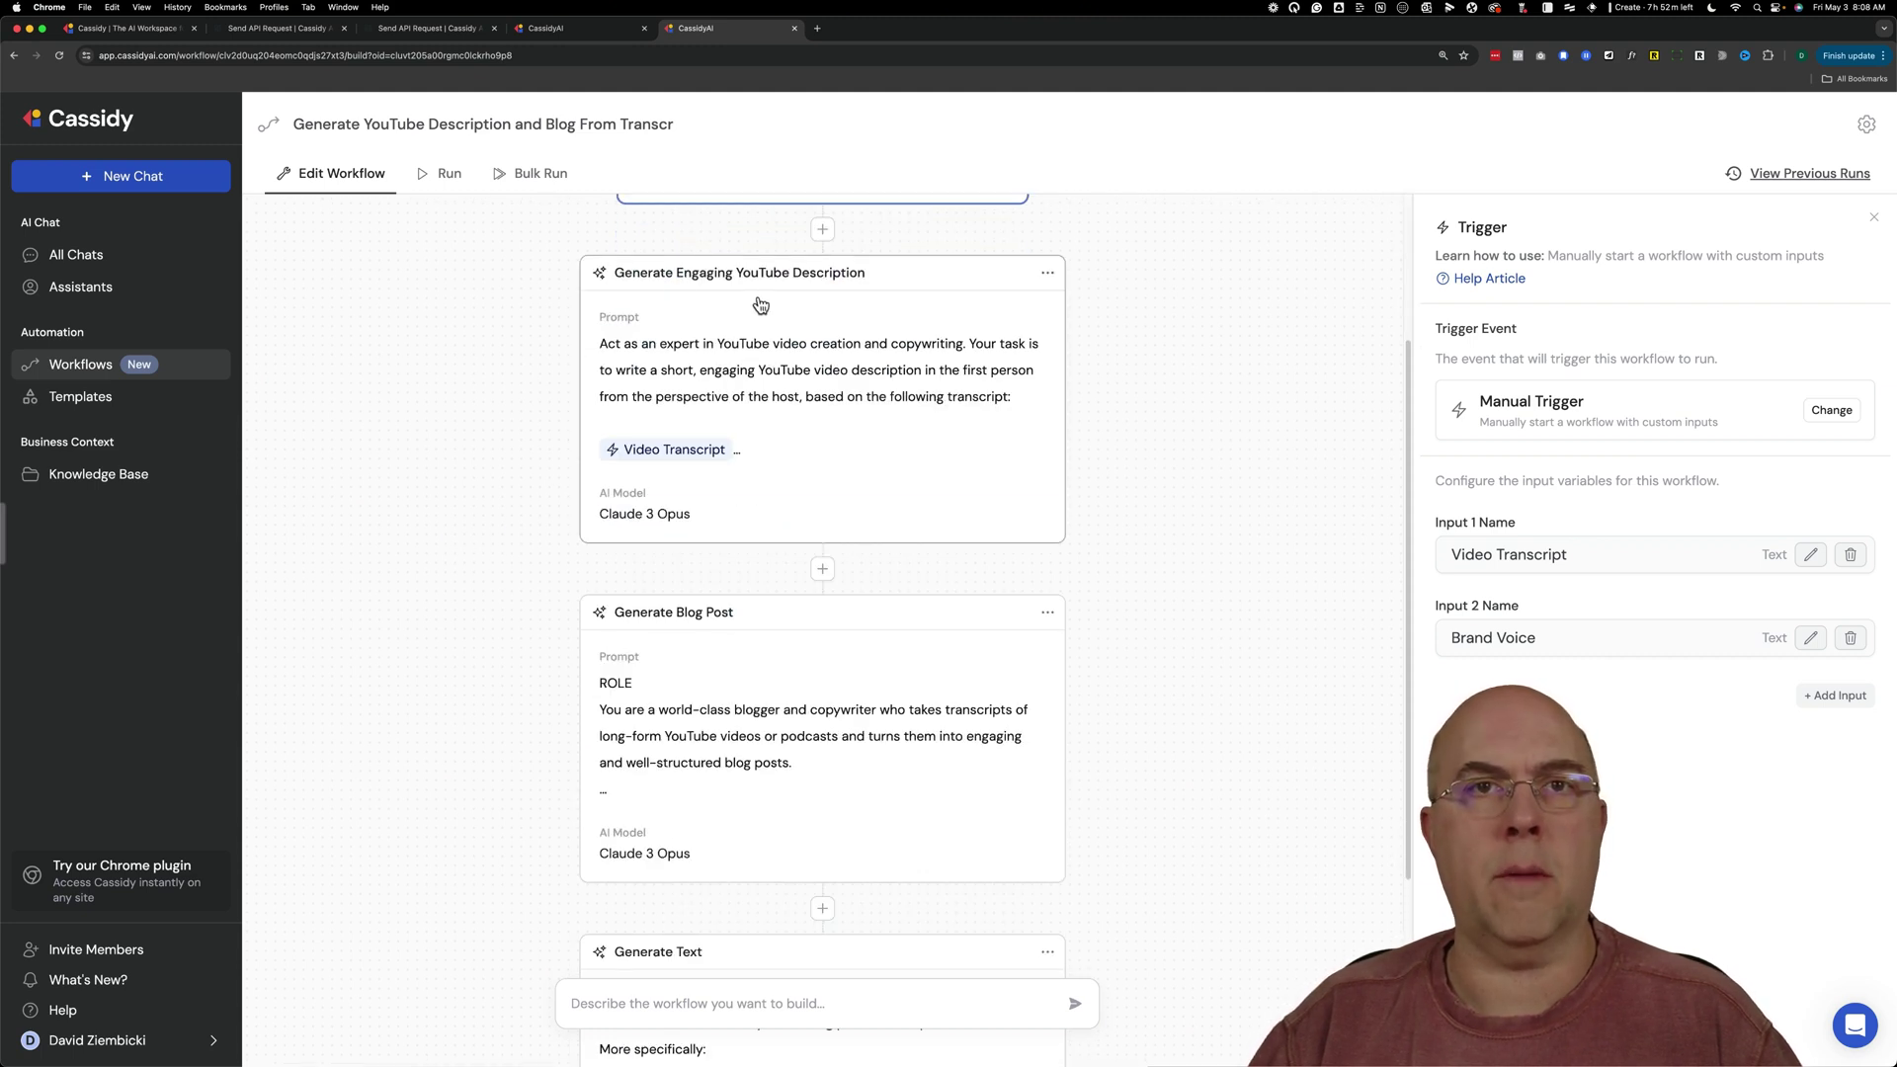
scroll(672, 658, down, 2)
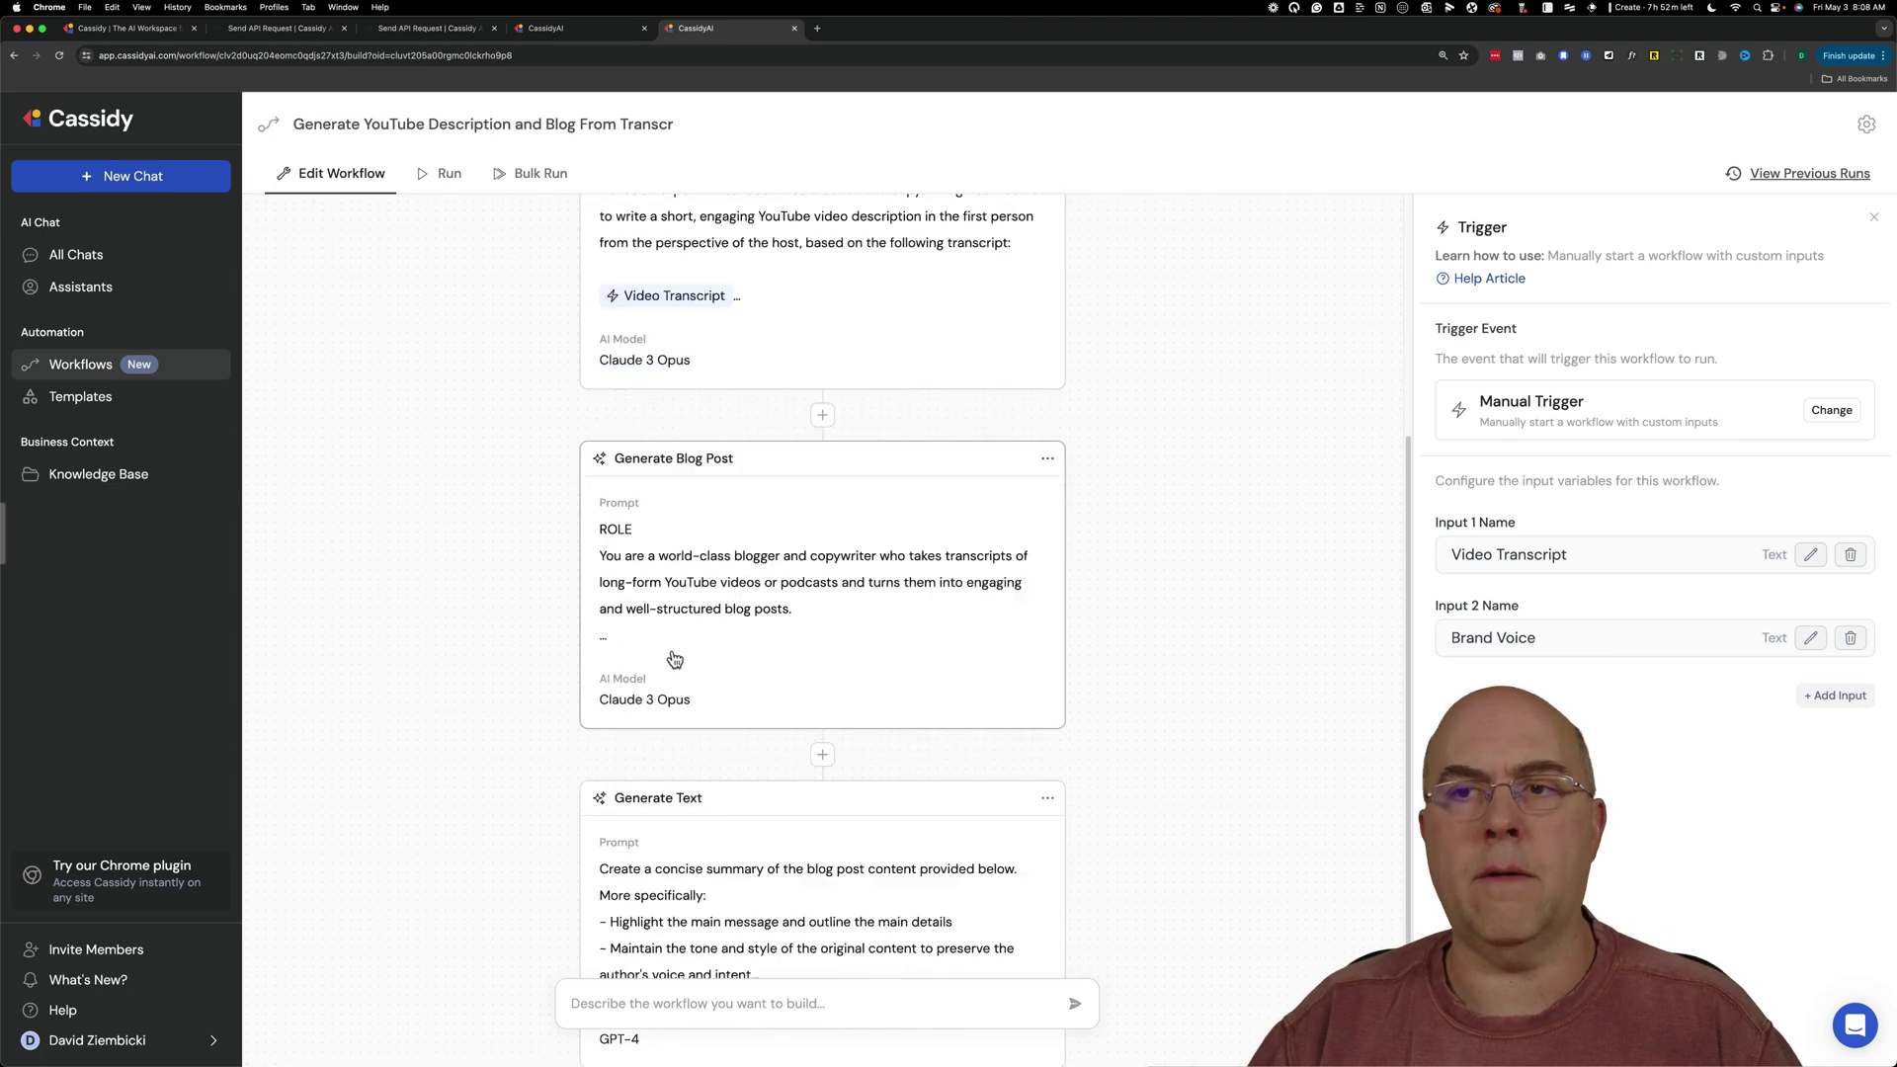
scroll(671, 658, down, 2)
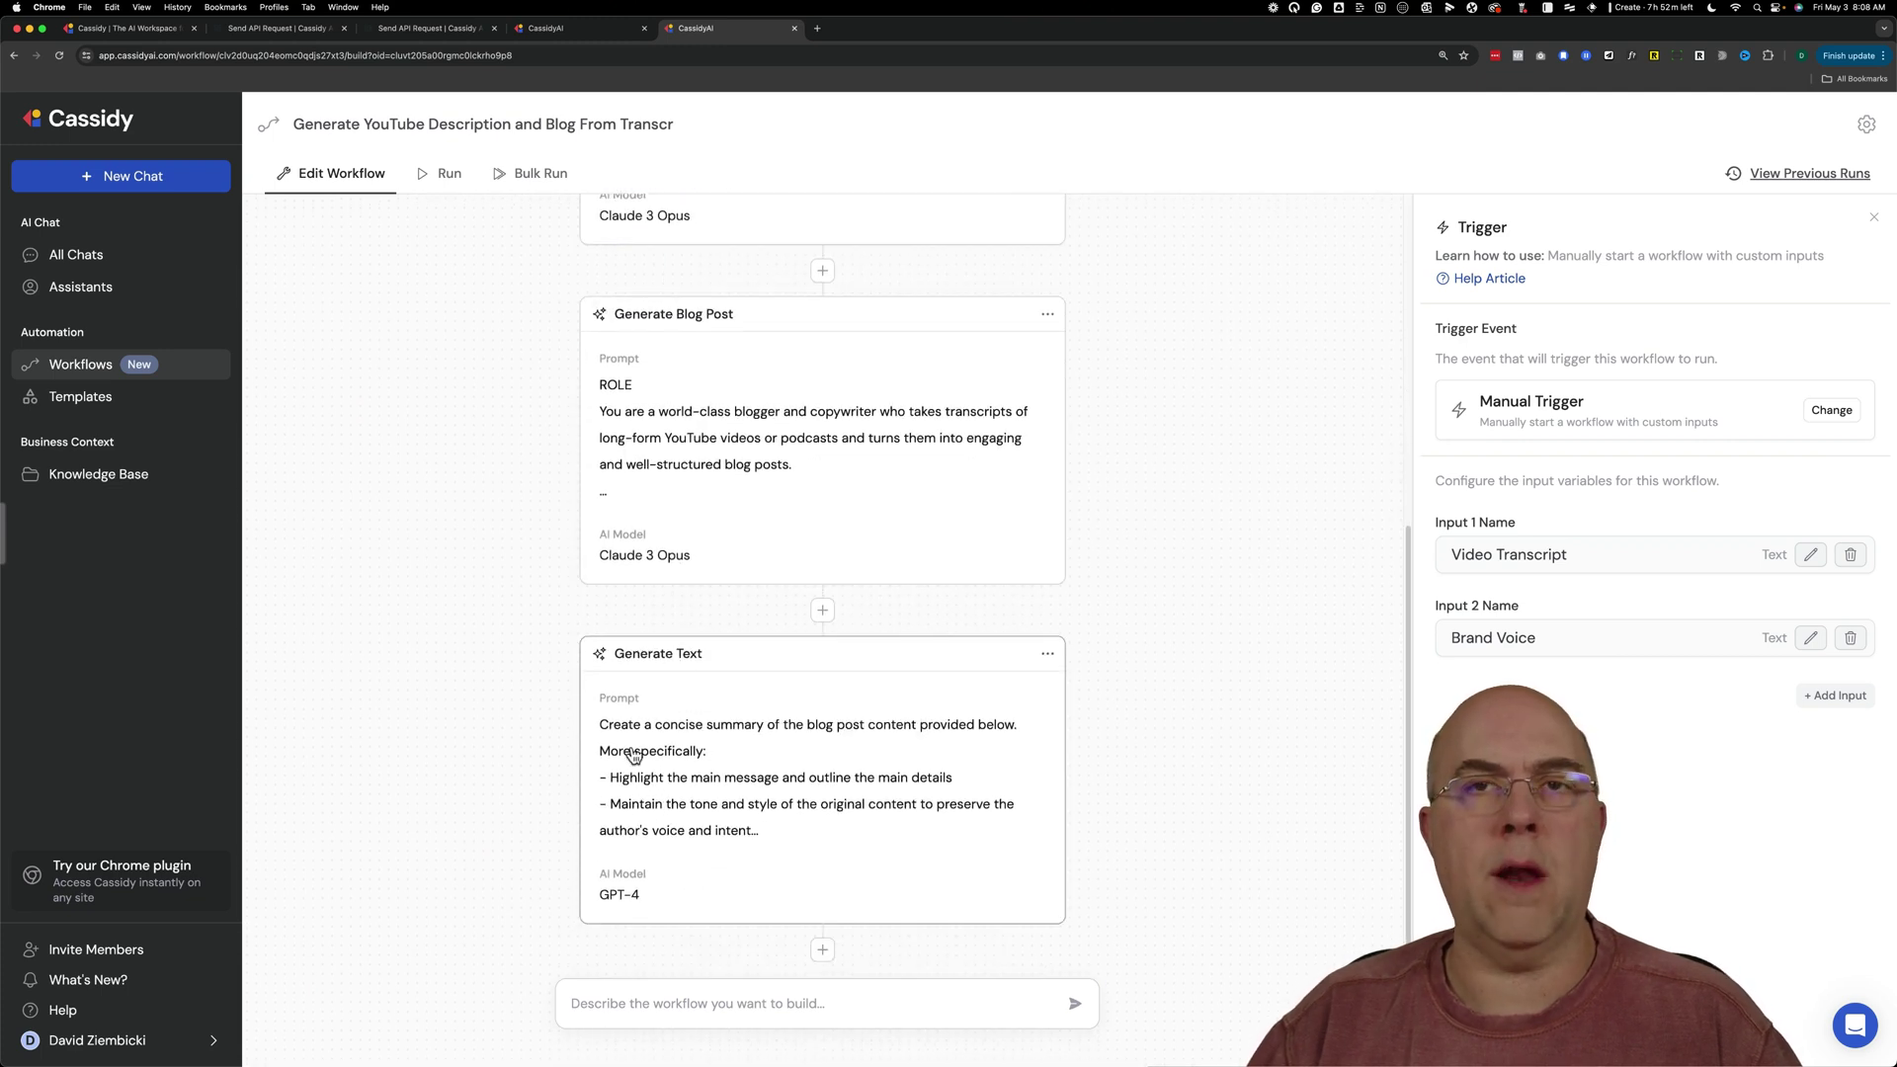
scroll(615, 728, up, 2)
scroll(548, 706, up, 1)
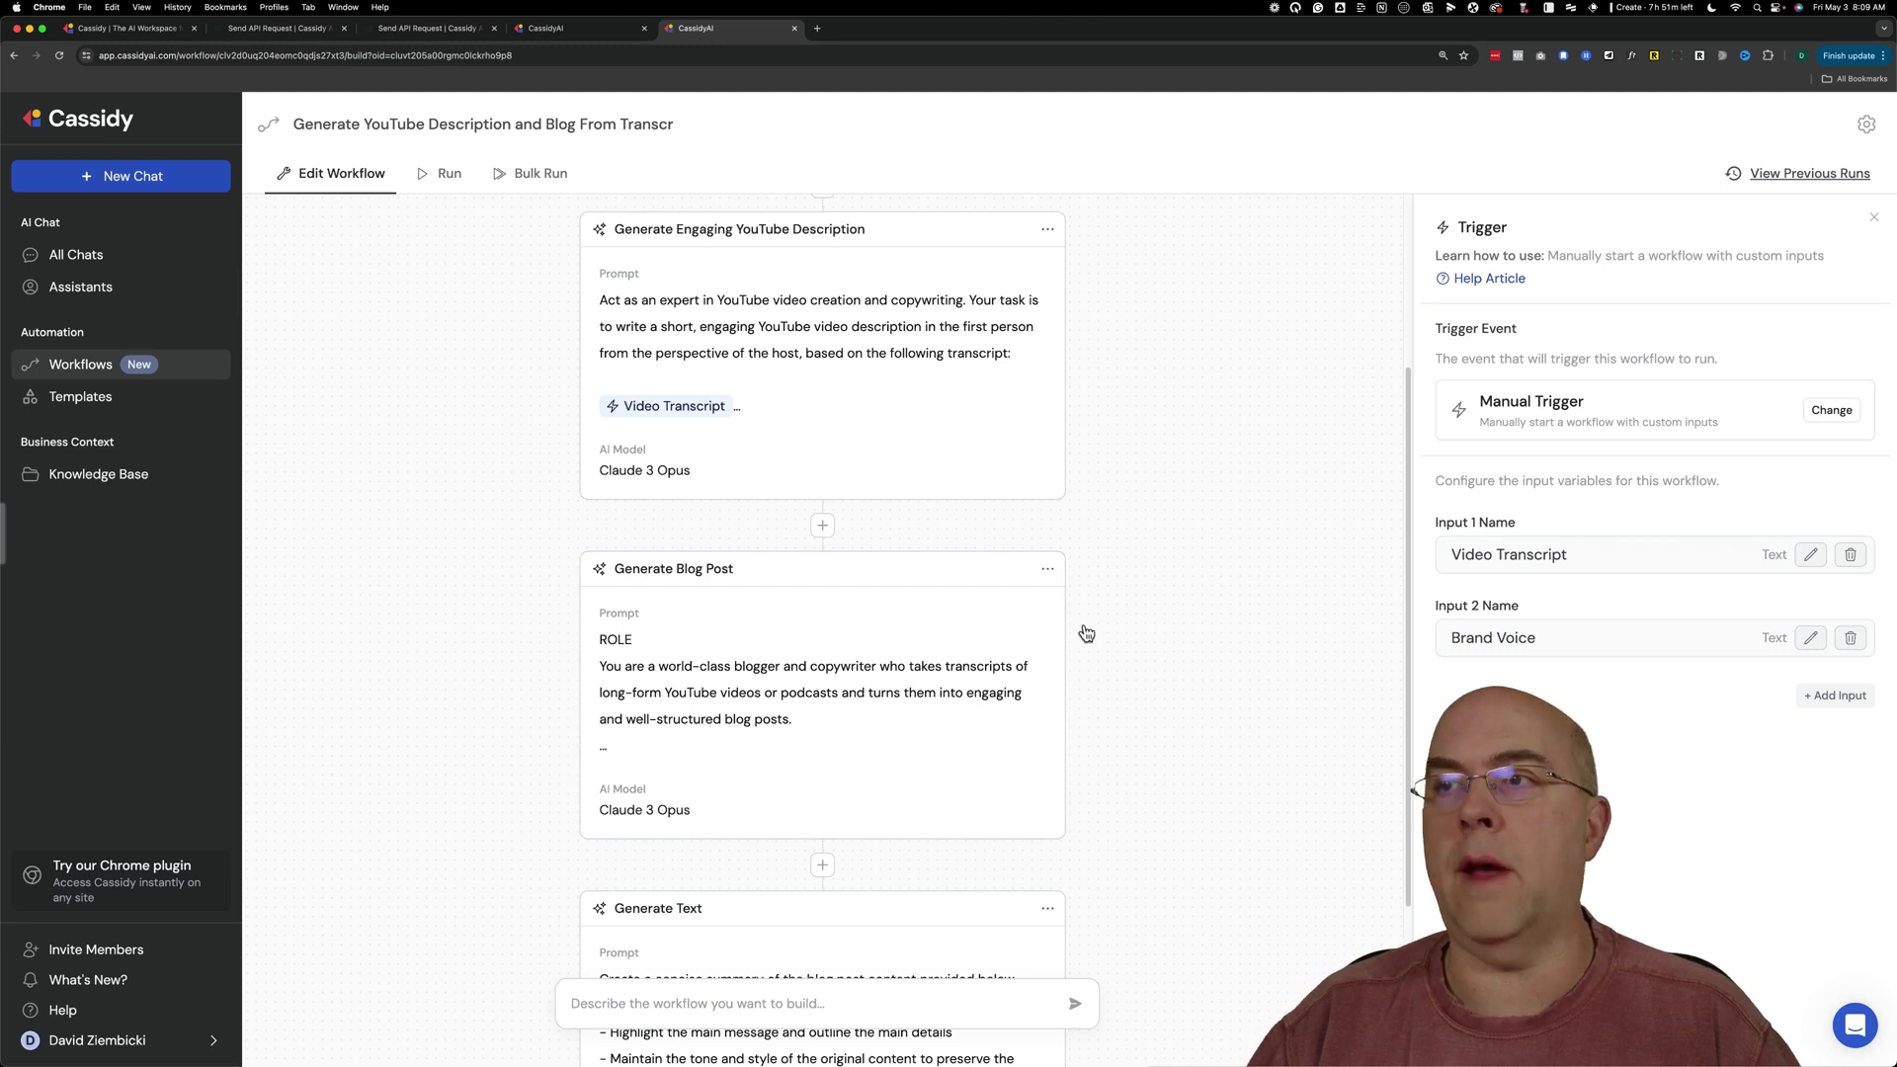
scroll(1126, 717, up, 3)
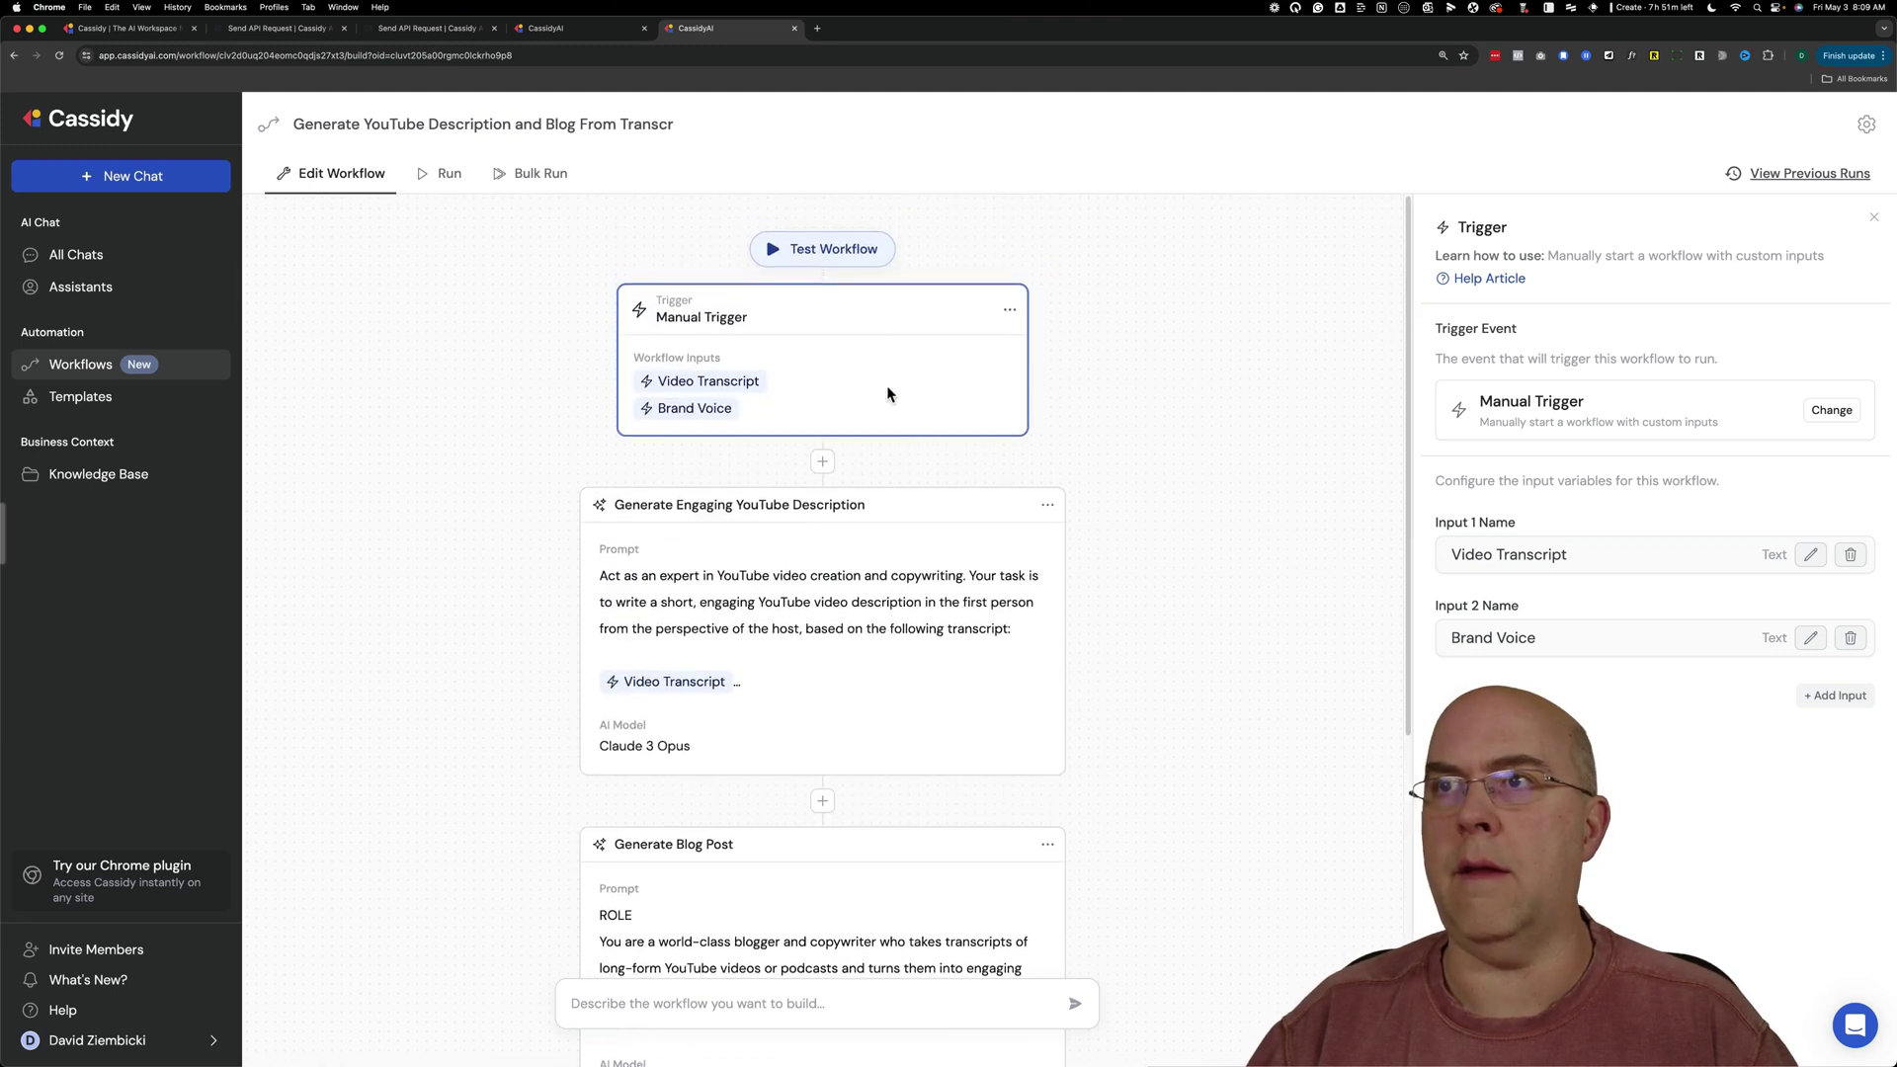
Step: Run a test of the workflow with a pasted Video Transcript and Brand Voice as inputs
click(827, 250)
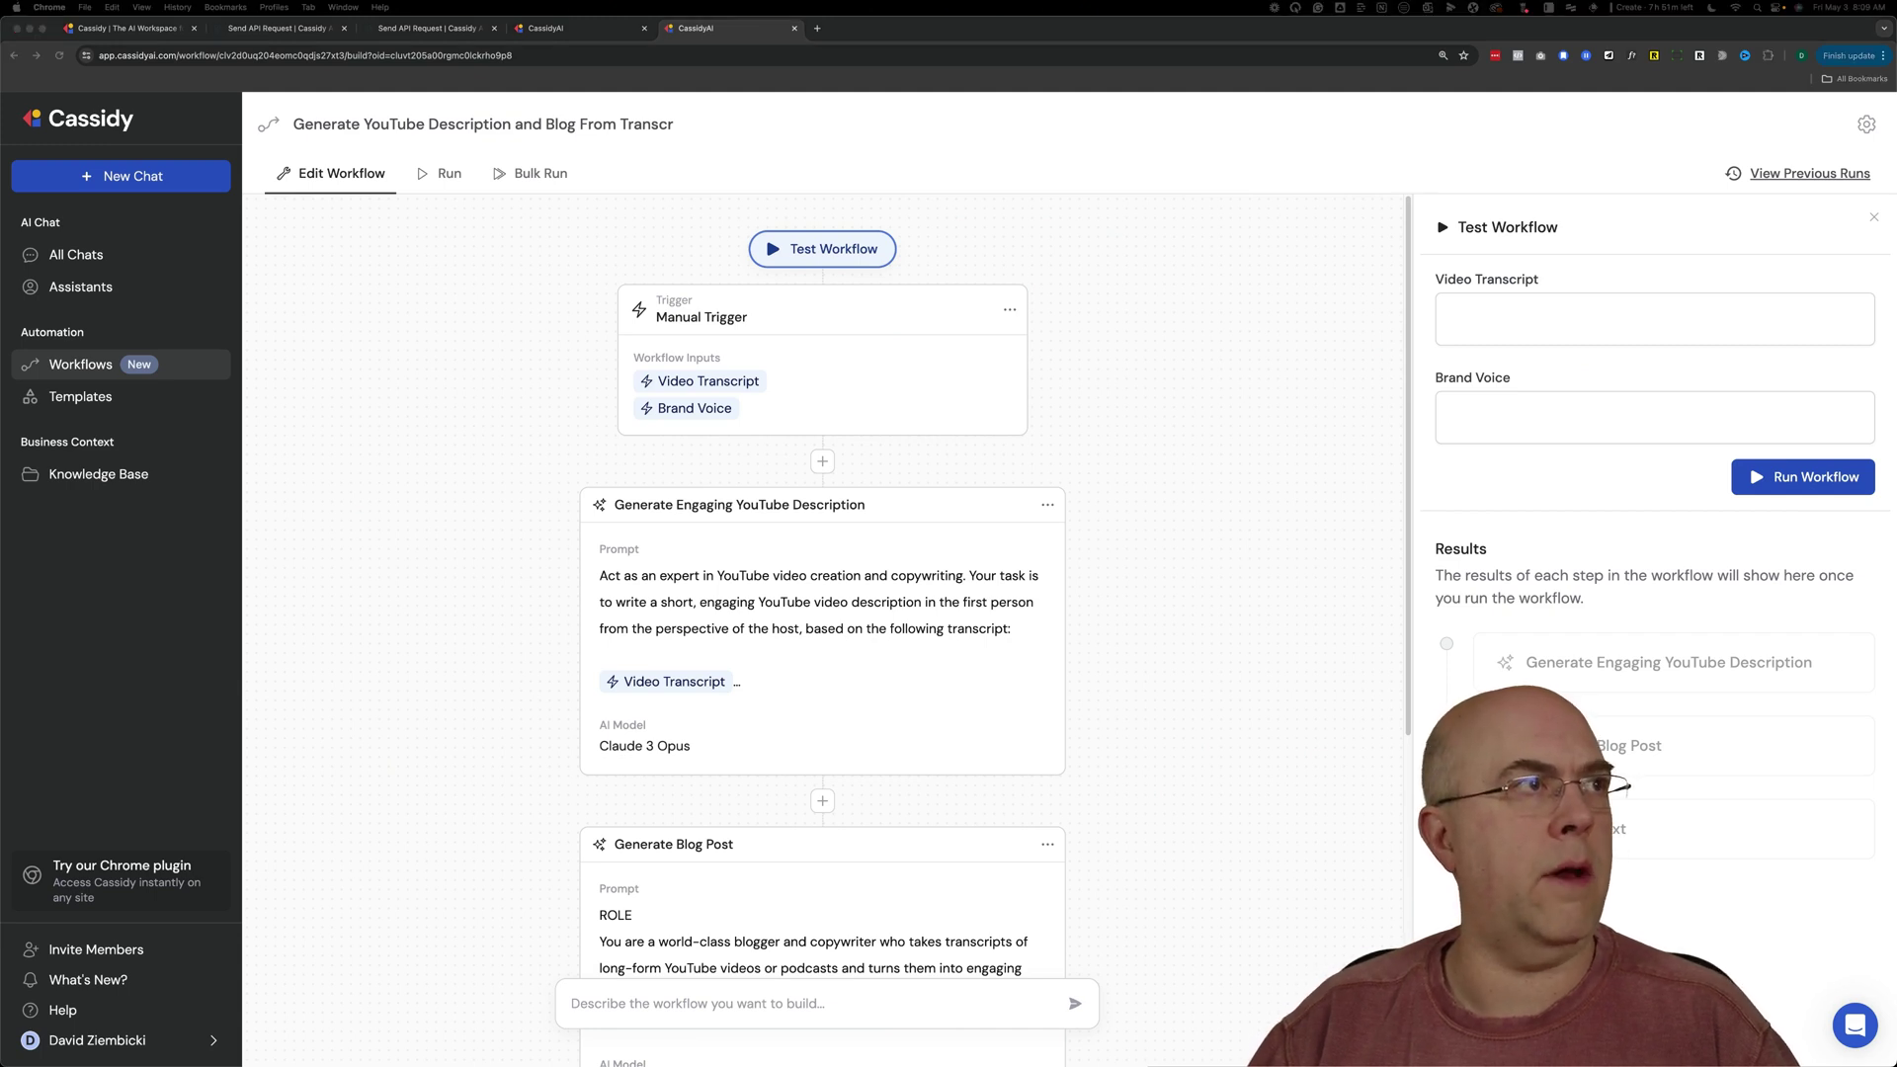
key(ctrl+v)
key(Tab)
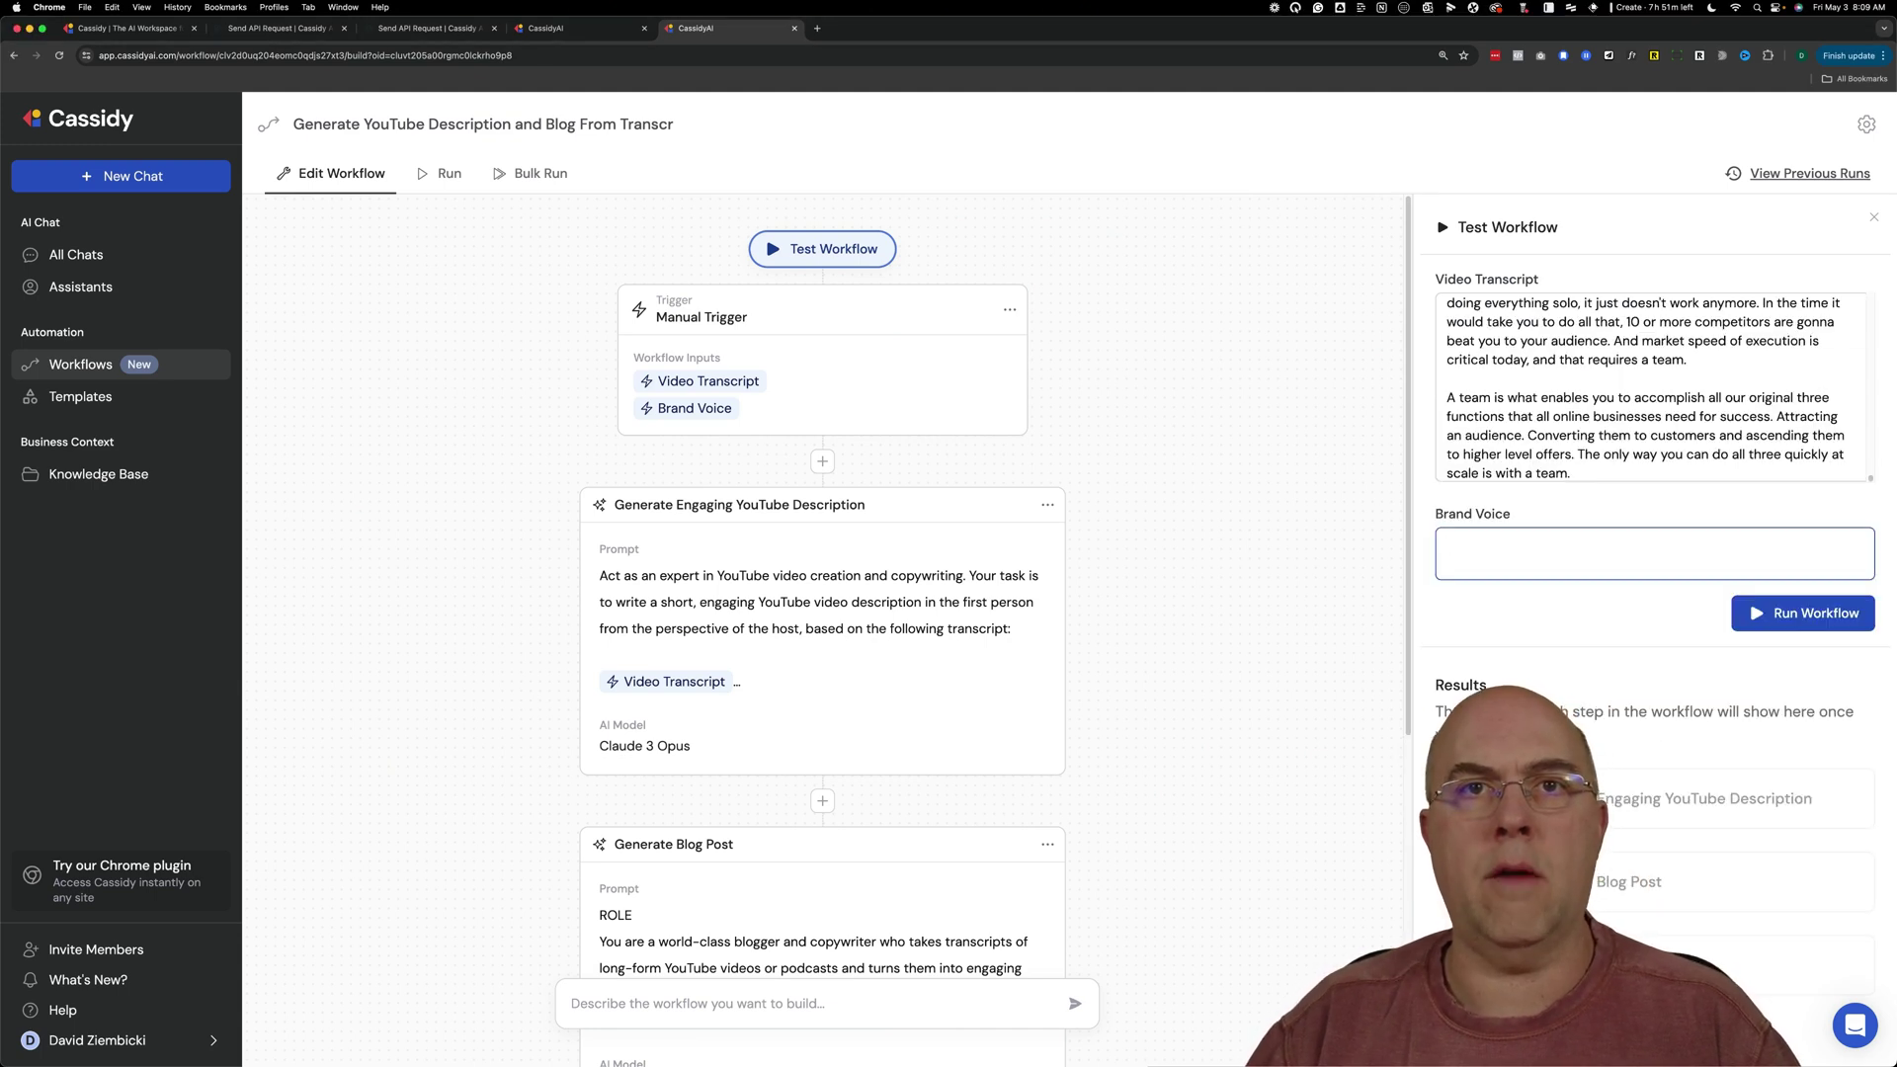
key(ctrl+v)
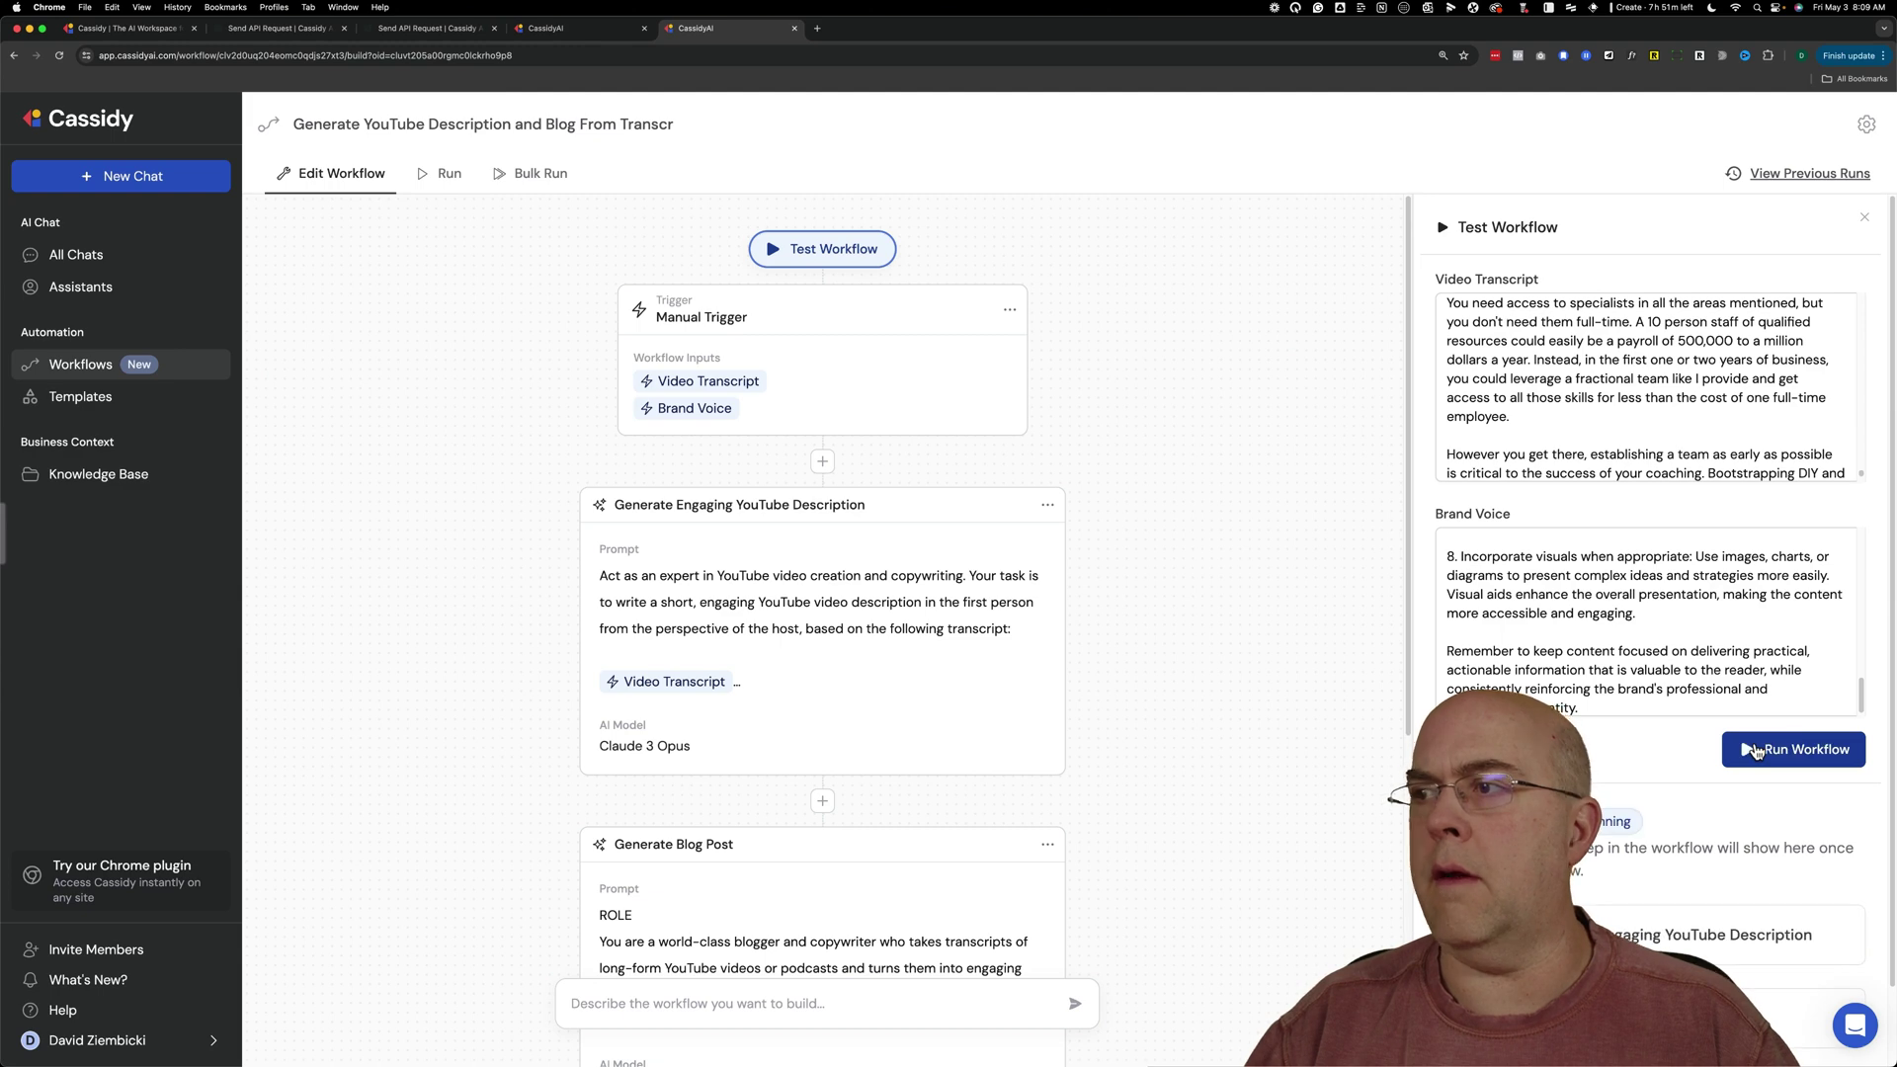
key(ctrl+Return)
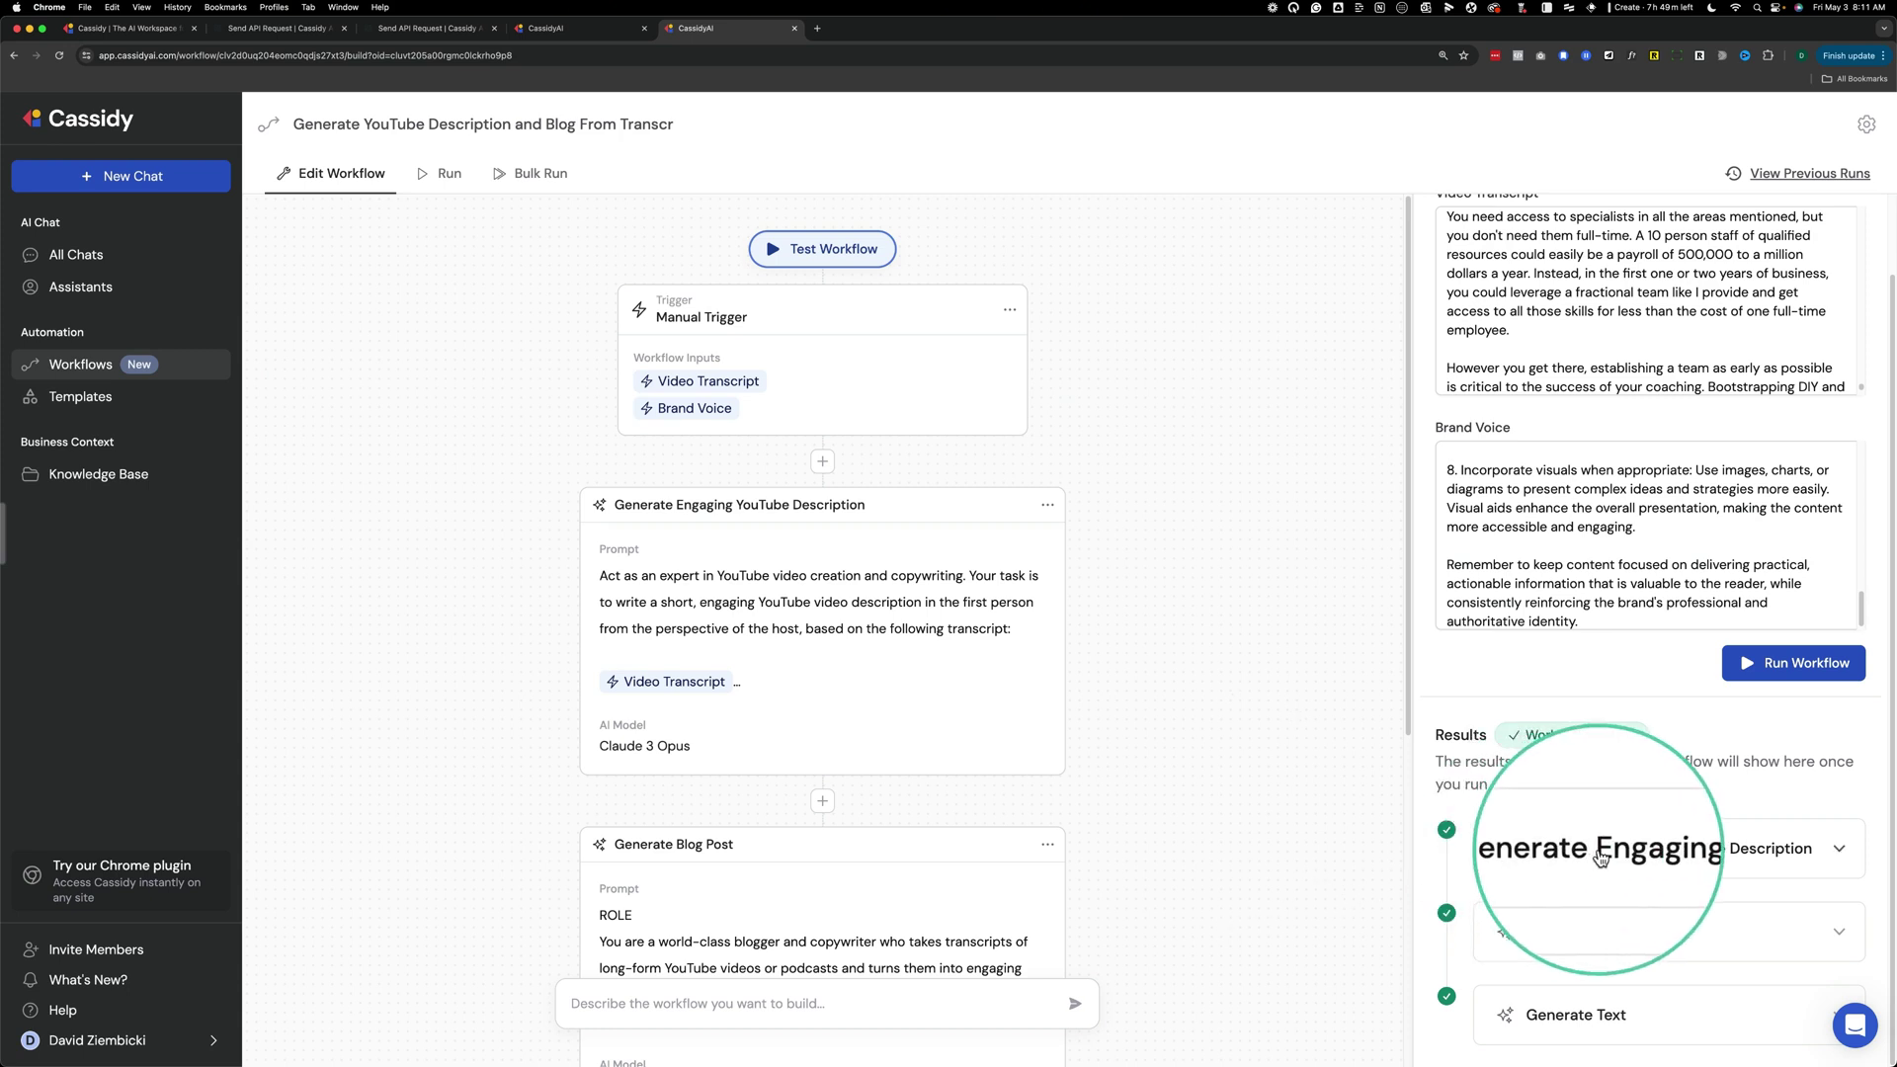
Step: Expand the YouTube description step's result, then peek at and close that step's options menu
click(1838, 856)
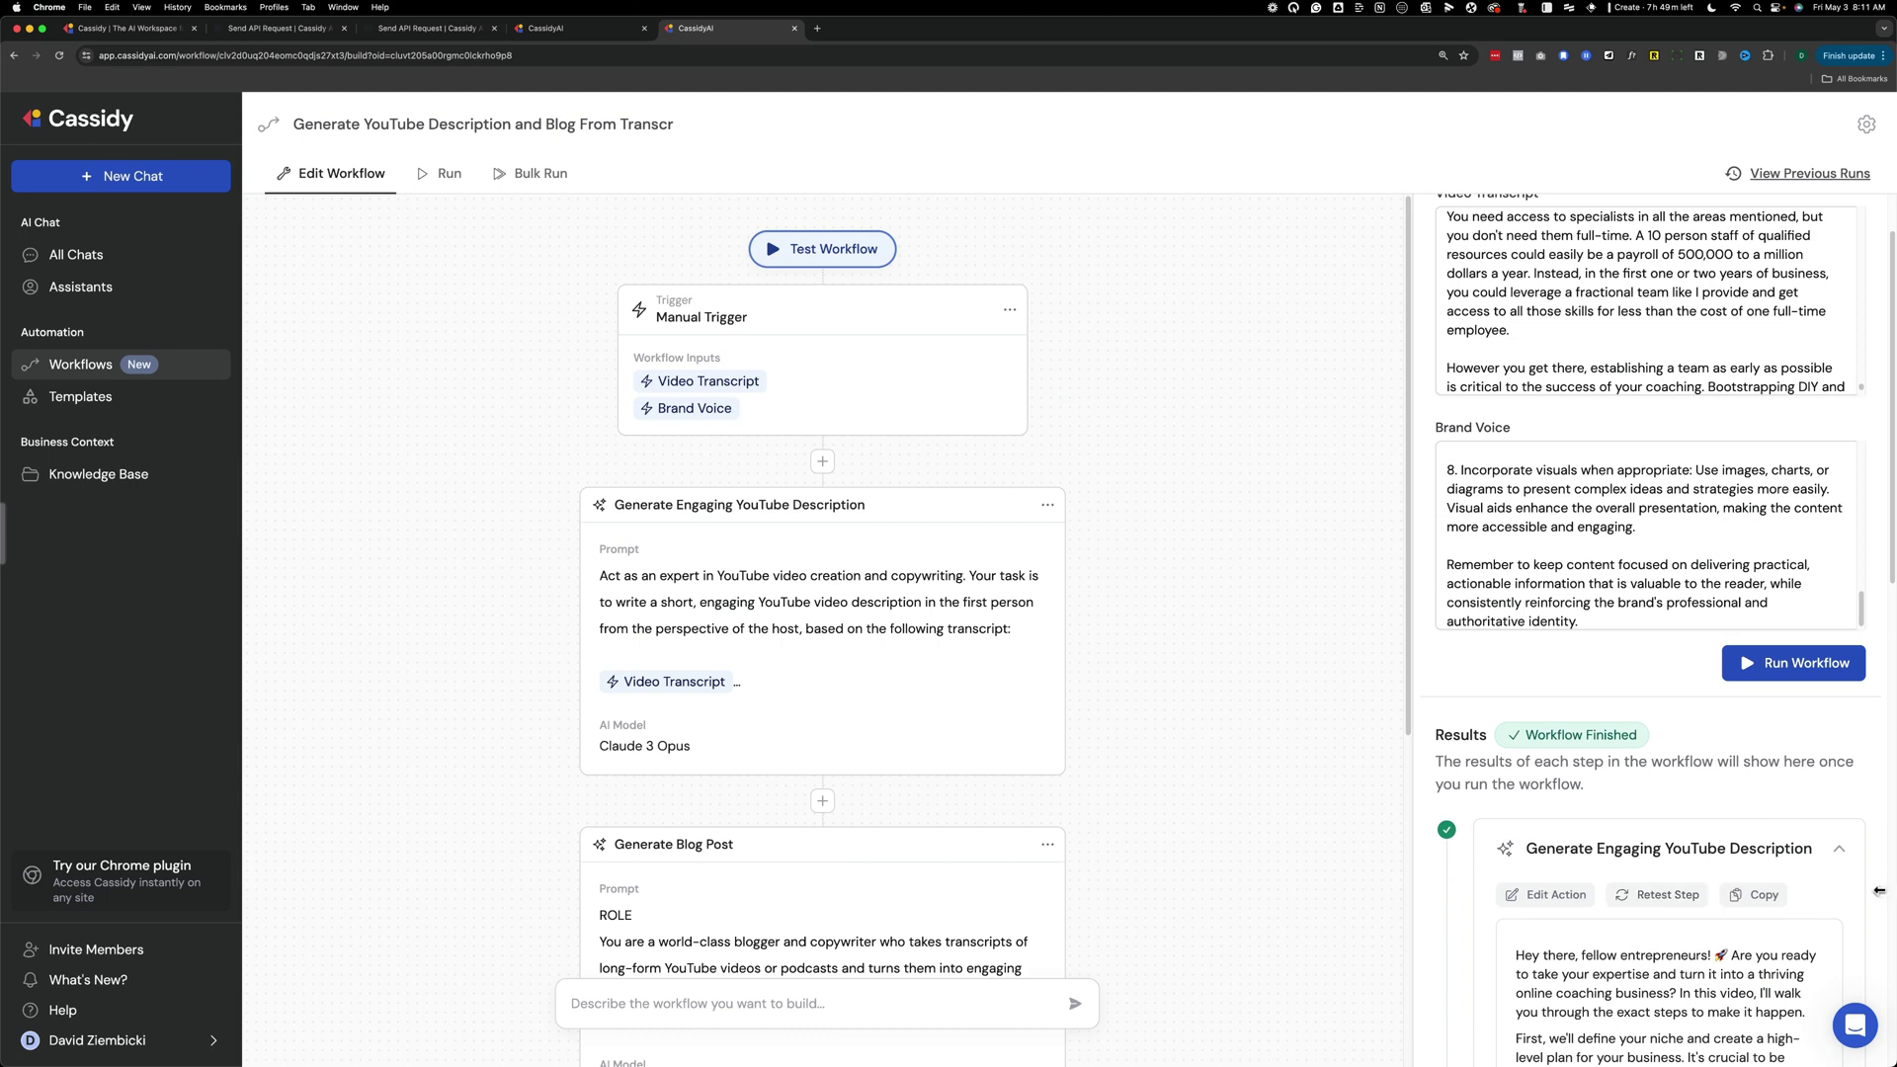
scroll(1589, 853, down, 2)
scroll(1589, 845, down, 2)
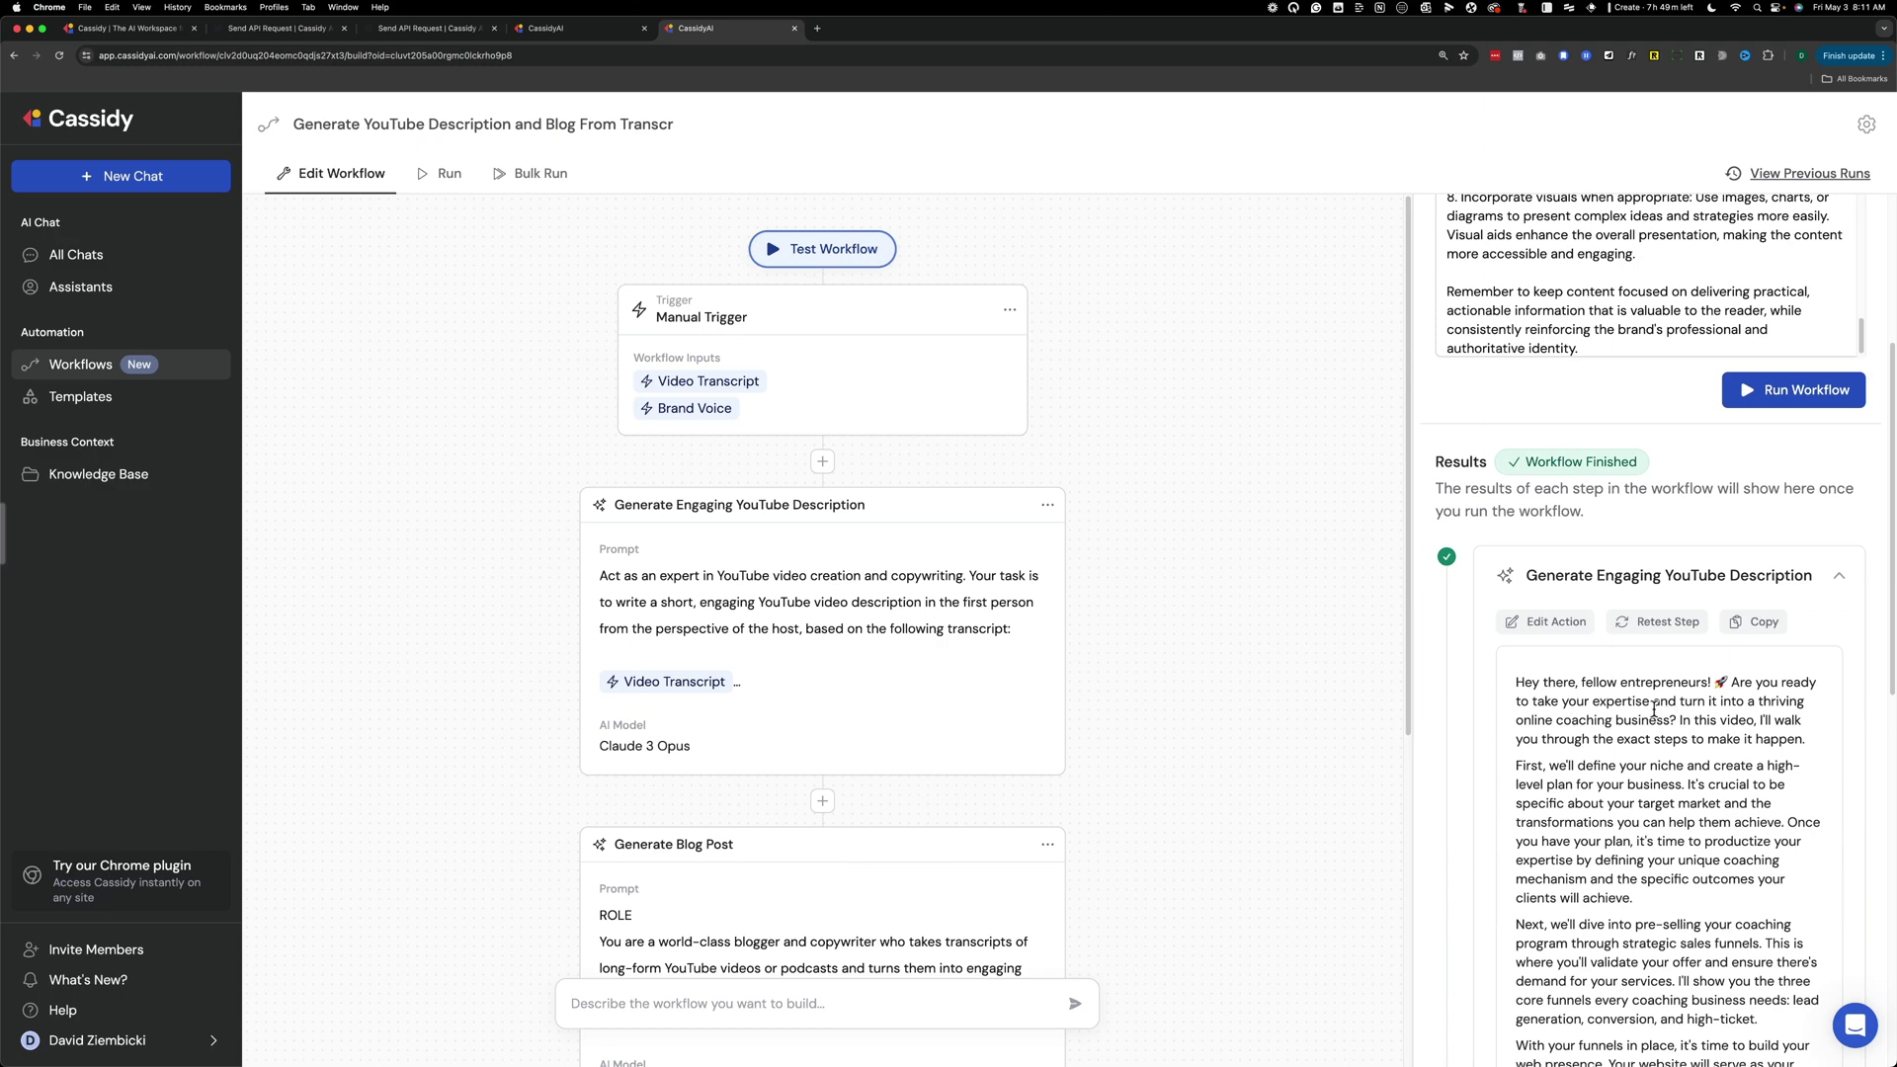
scroll(1655, 713, down, 2)
scroll(1654, 713, down, 2)
scroll(1655, 713, down, 4)
scroll(1657, 717, down, 4)
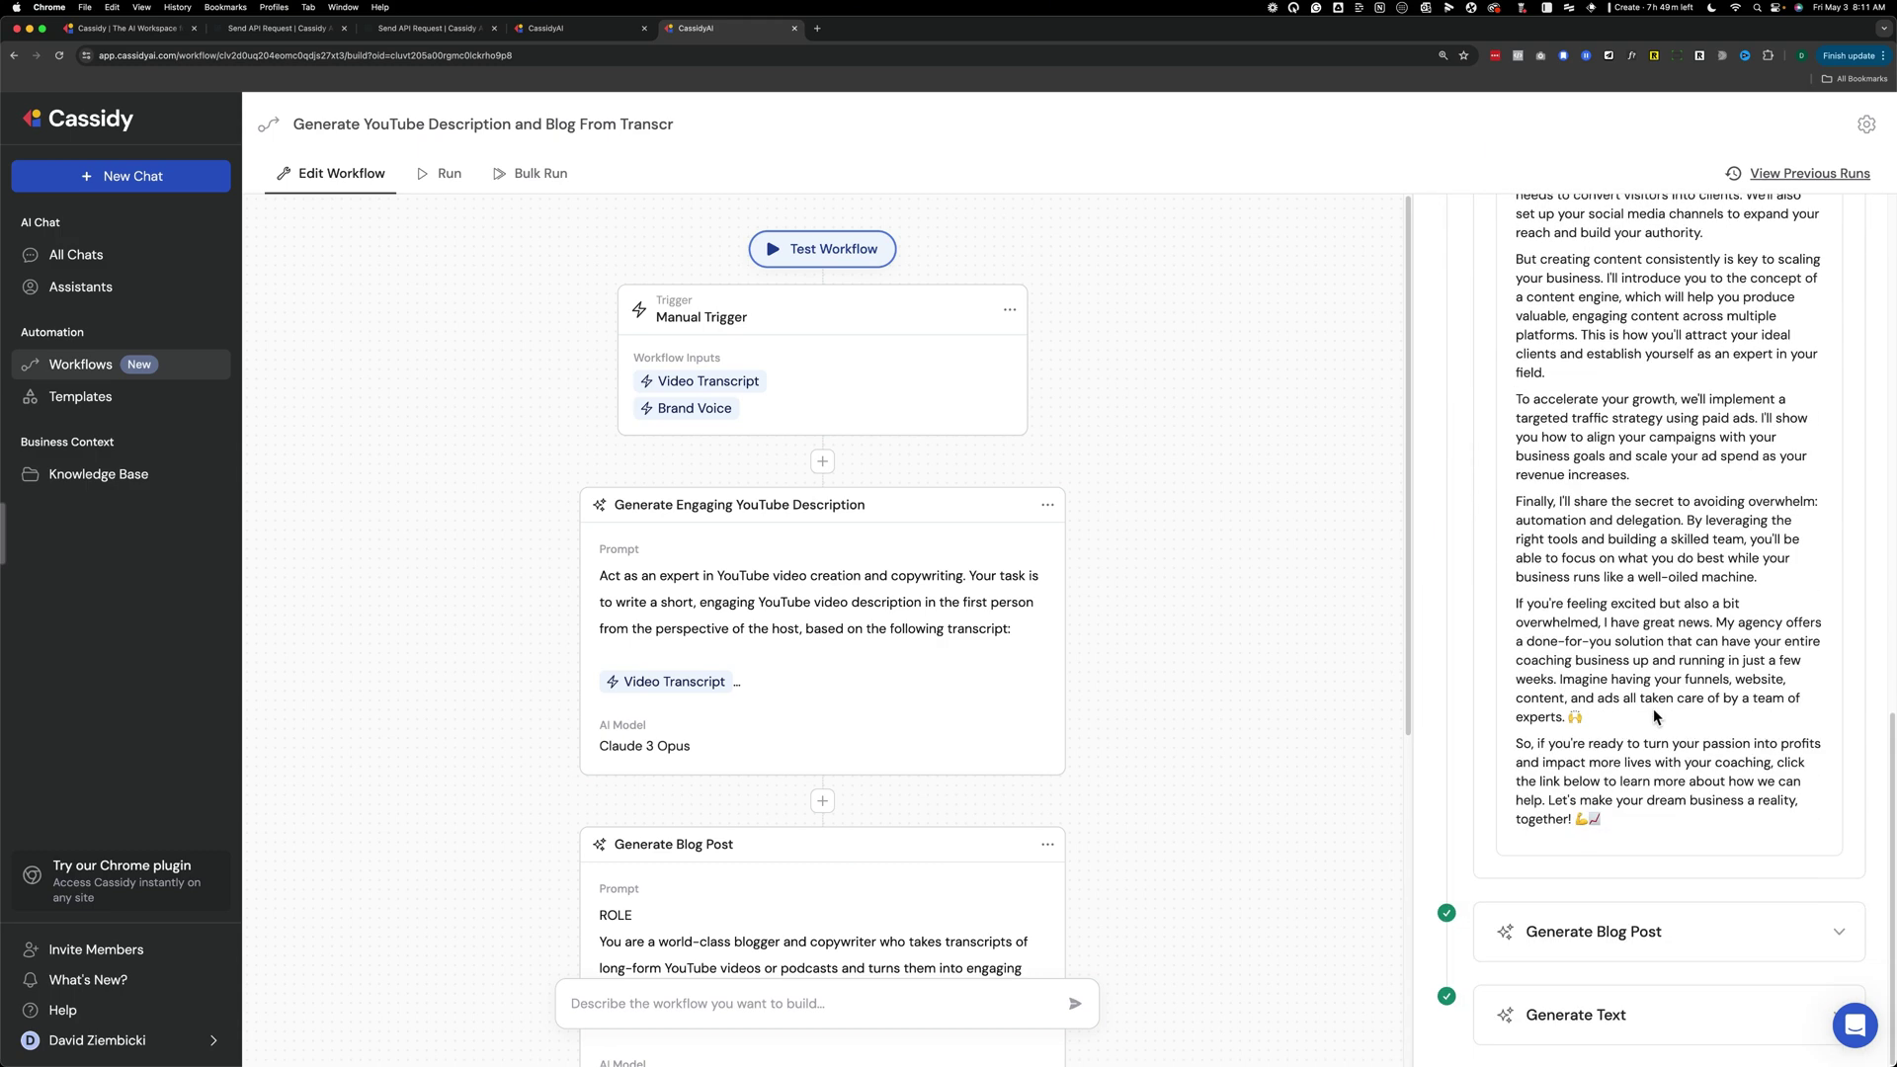
scroll(1632, 637, up, 5)
scroll(1631, 638, up, 5)
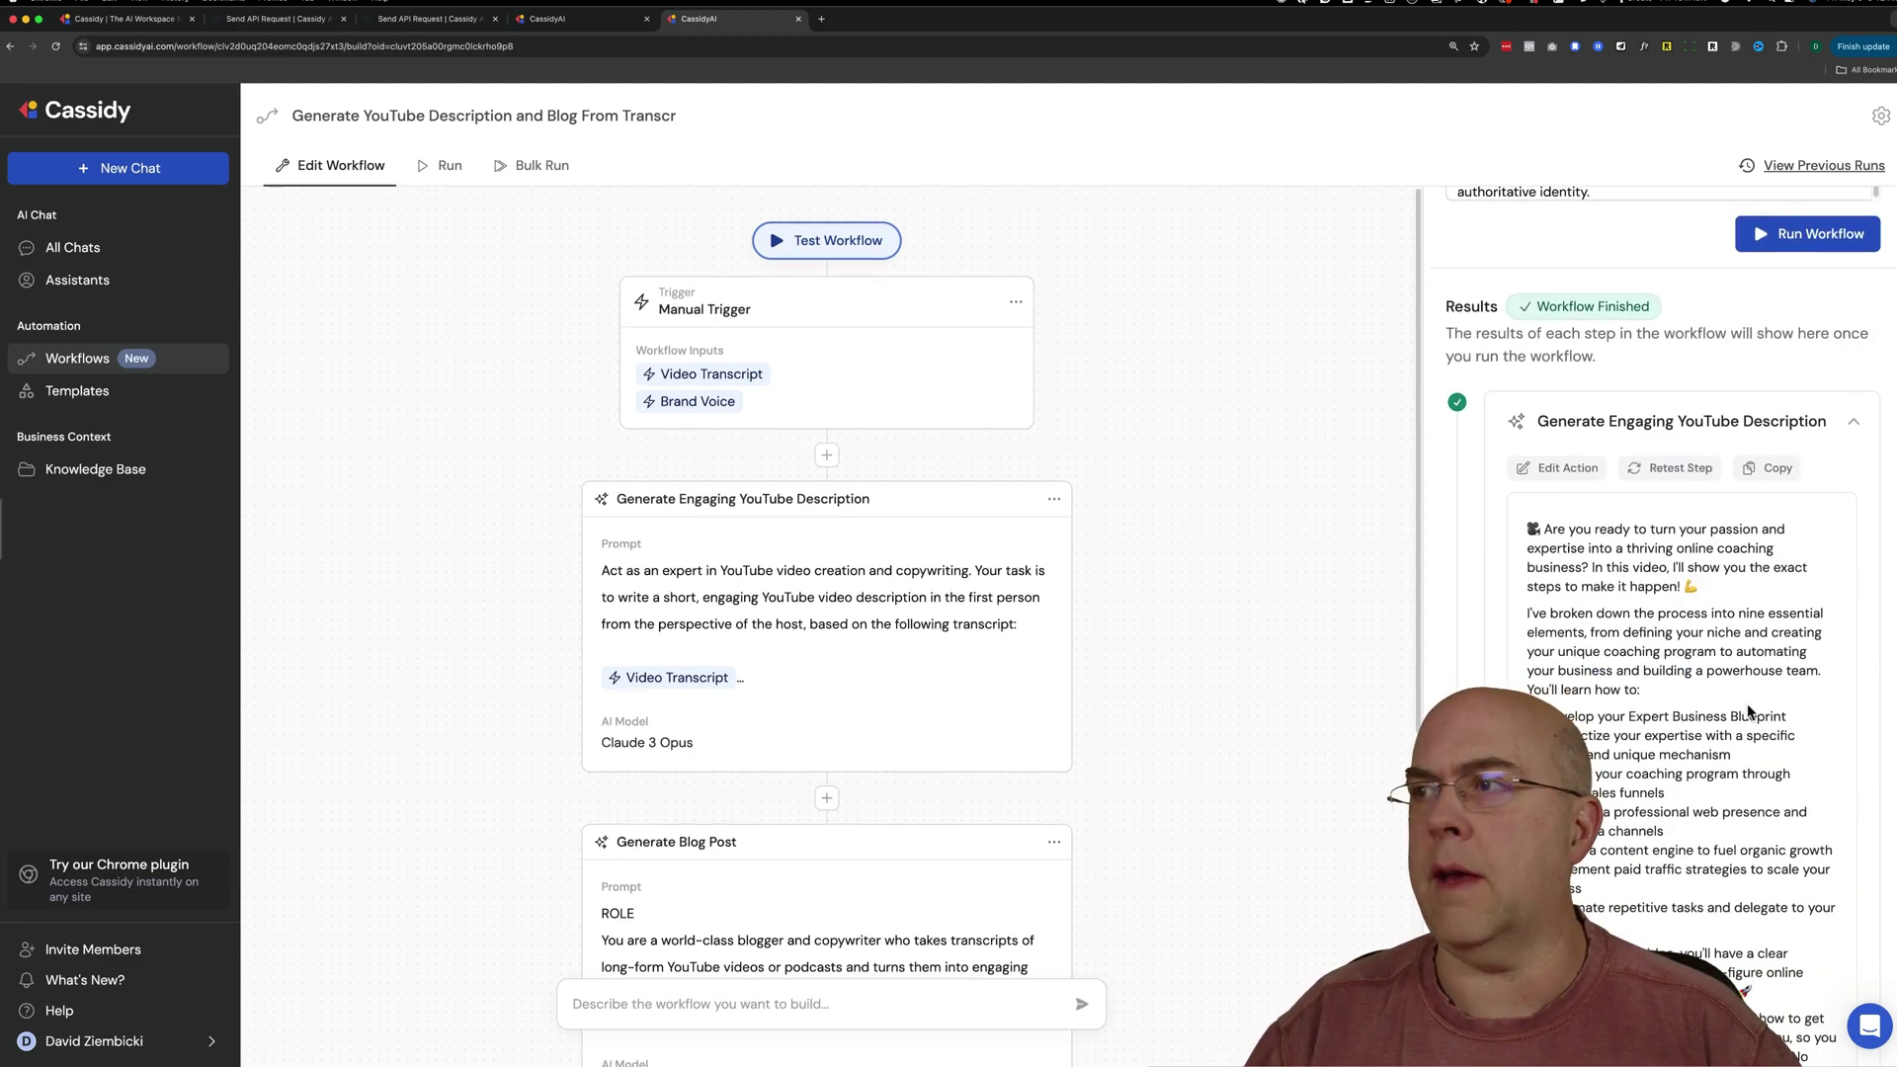
scroll(1705, 714, down, 4)
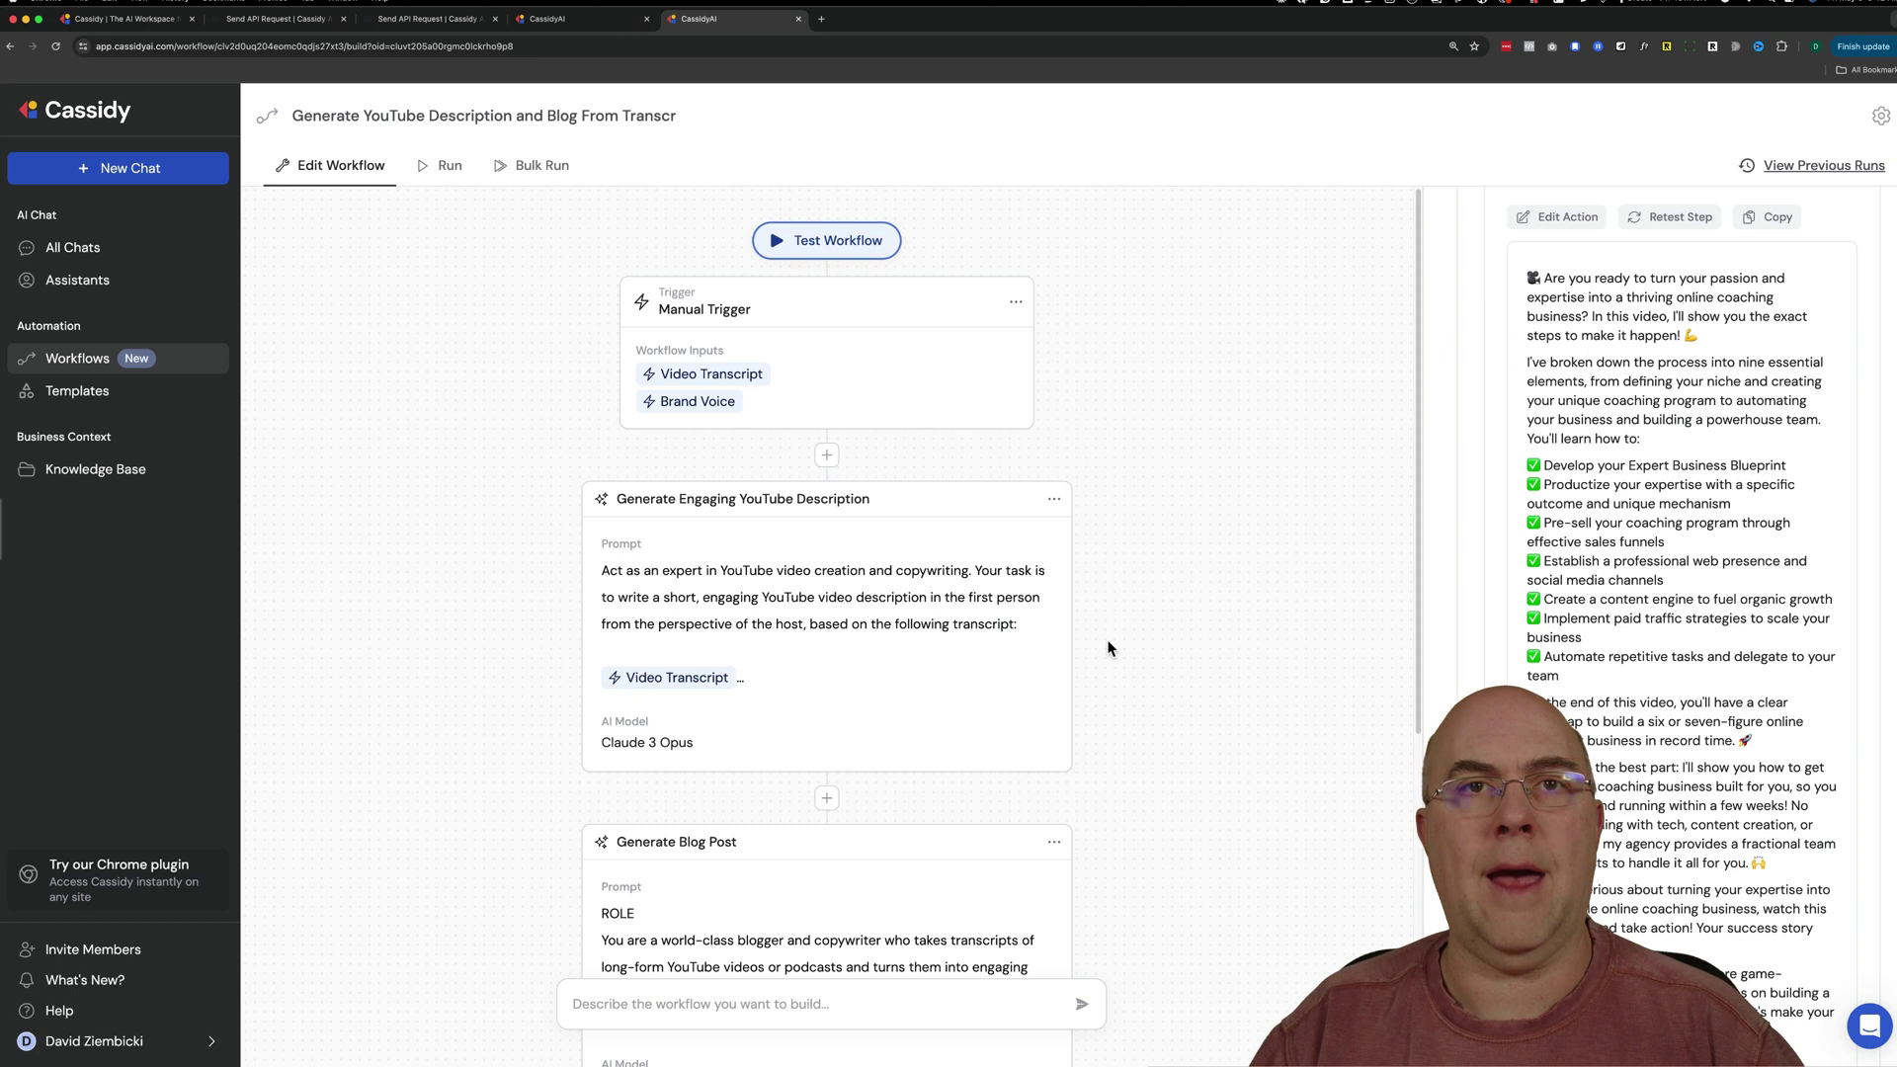
scroll(1018, 611, down, 2)
scroll(1018, 612, down, 3)
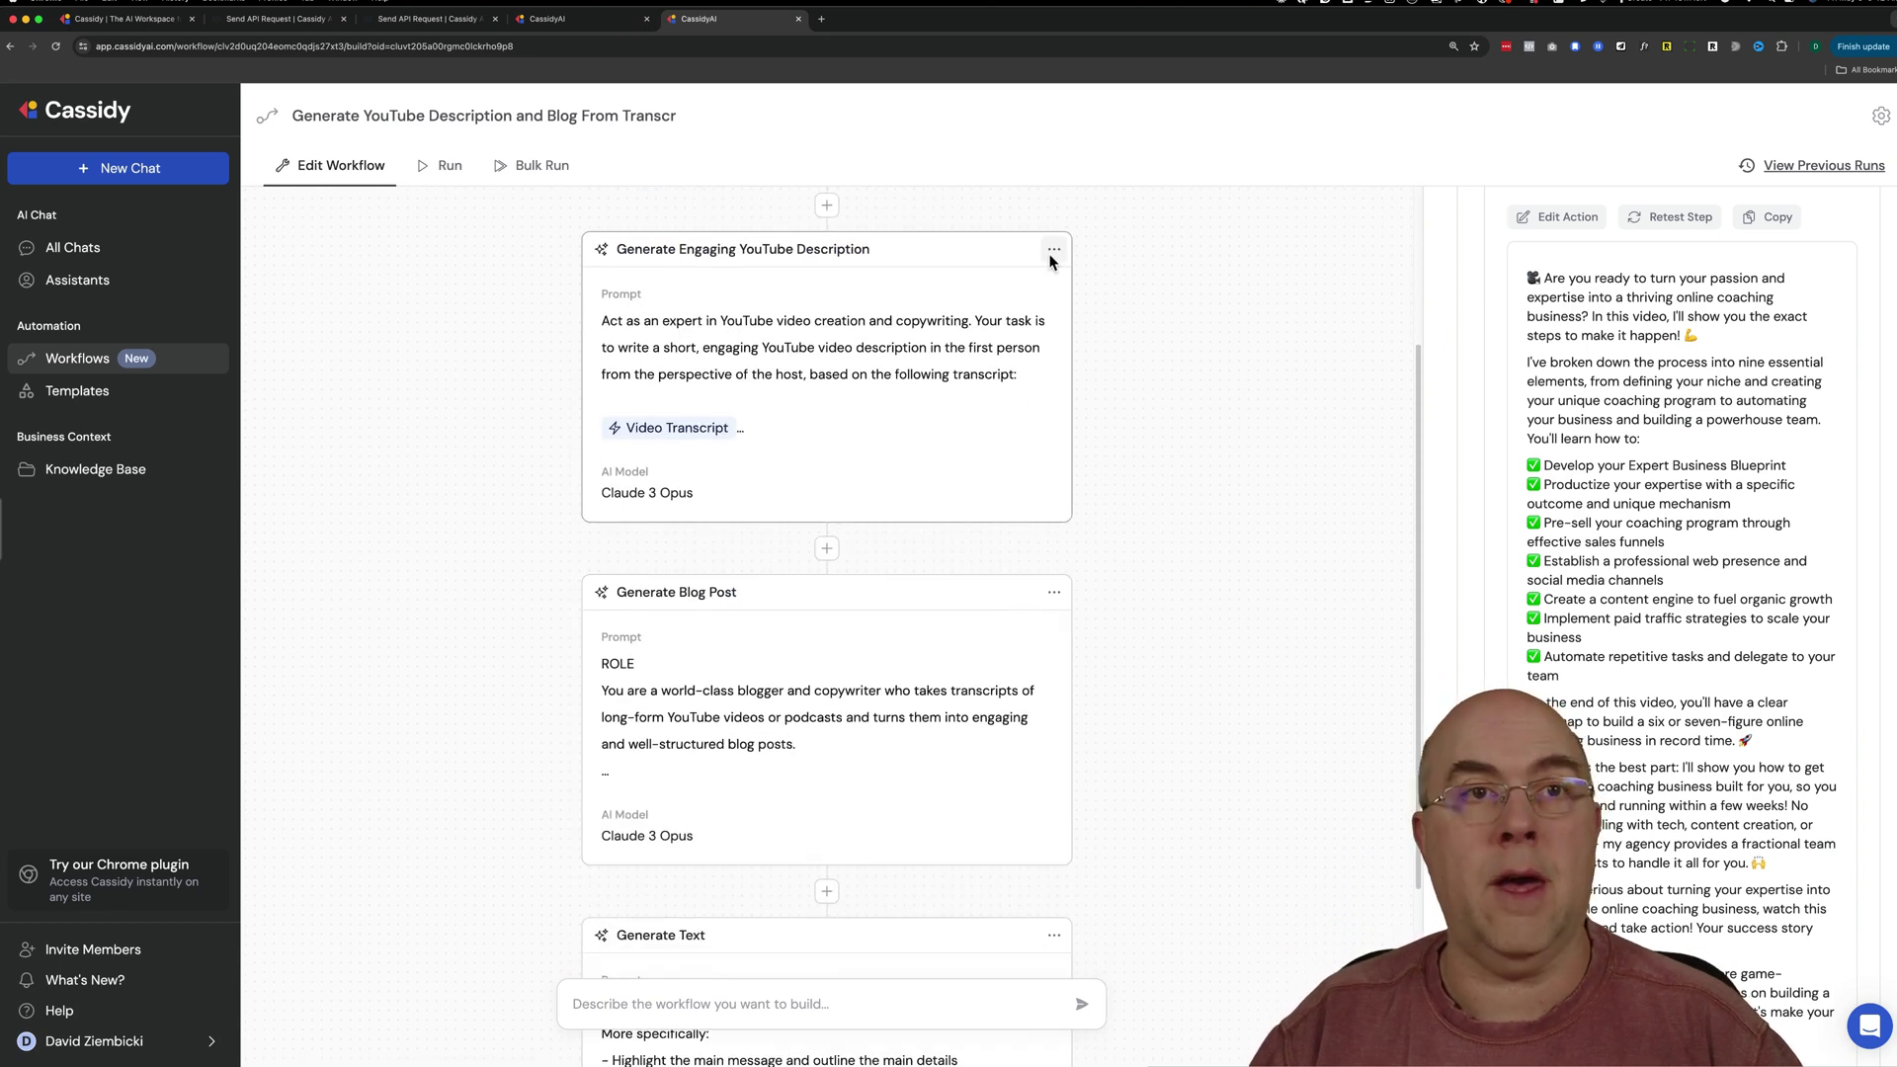
scroll(997, 495, up, 5)
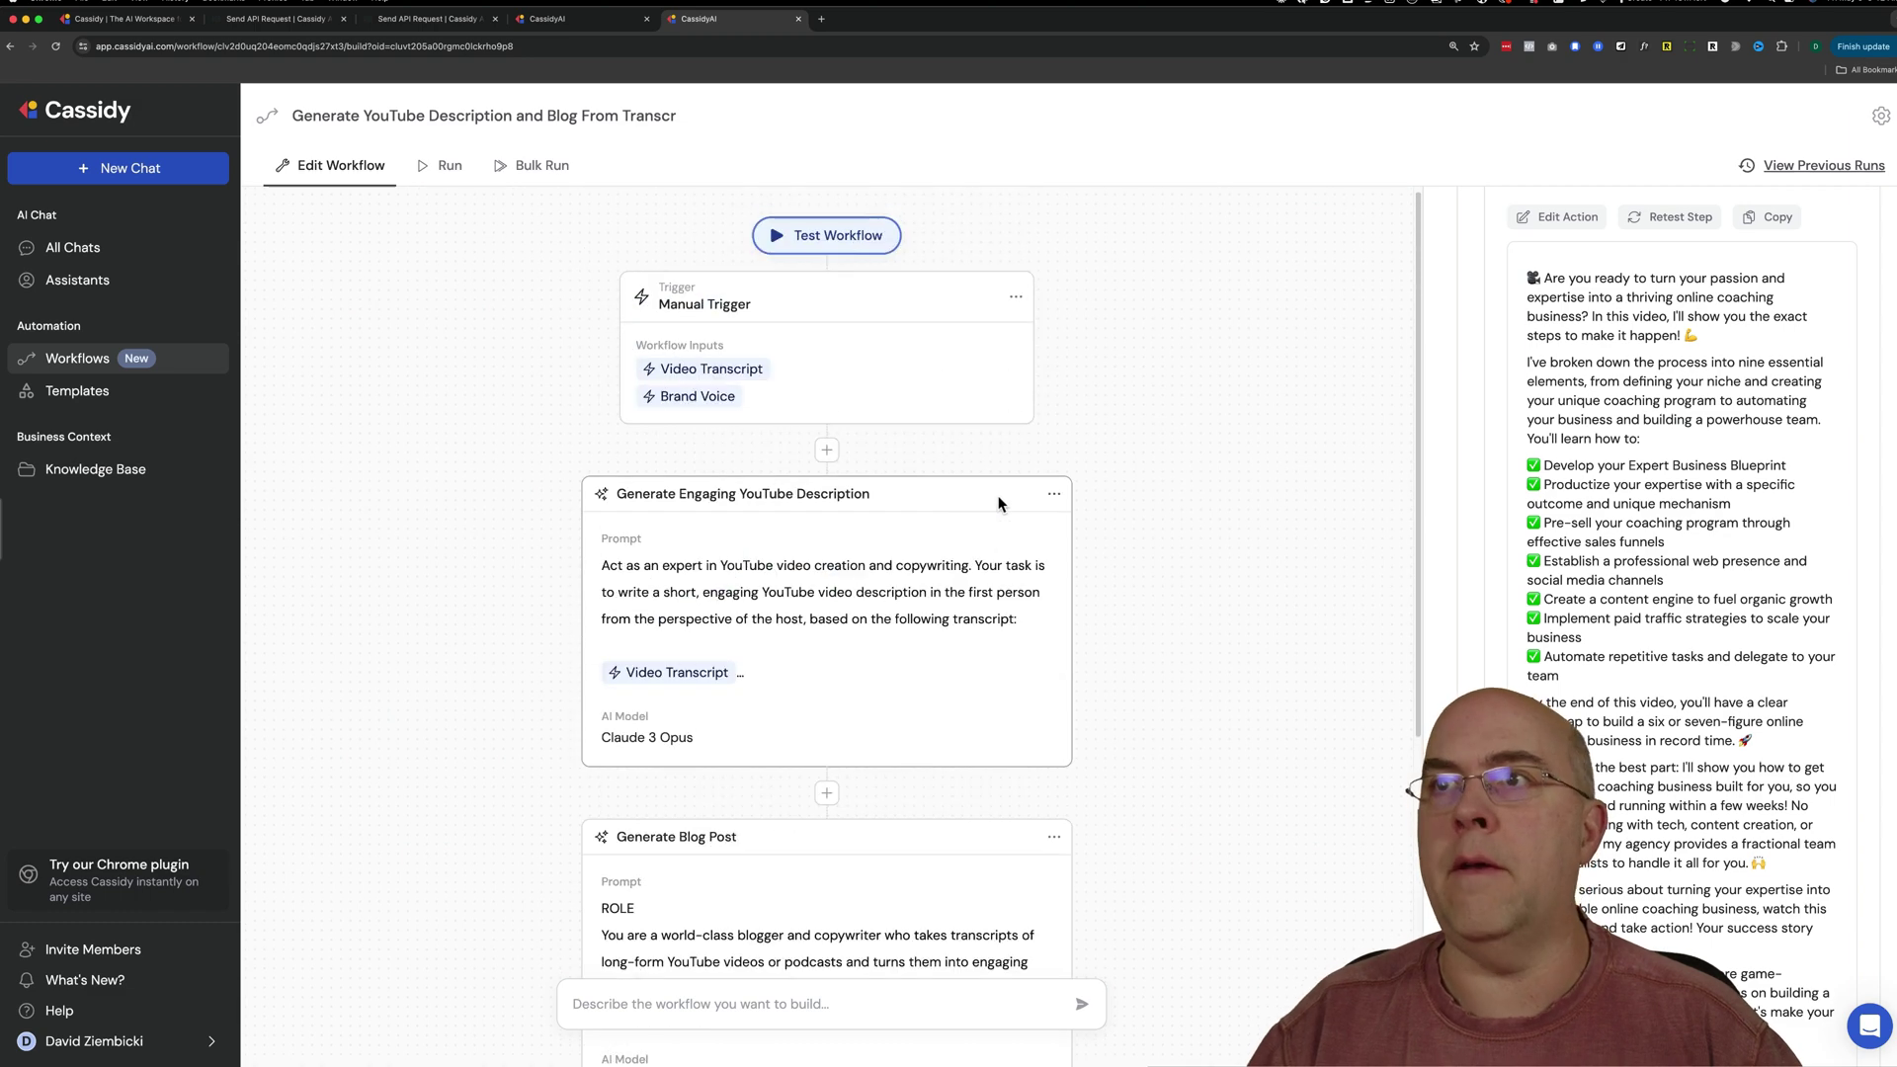
scroll(821, 584, down, 3)
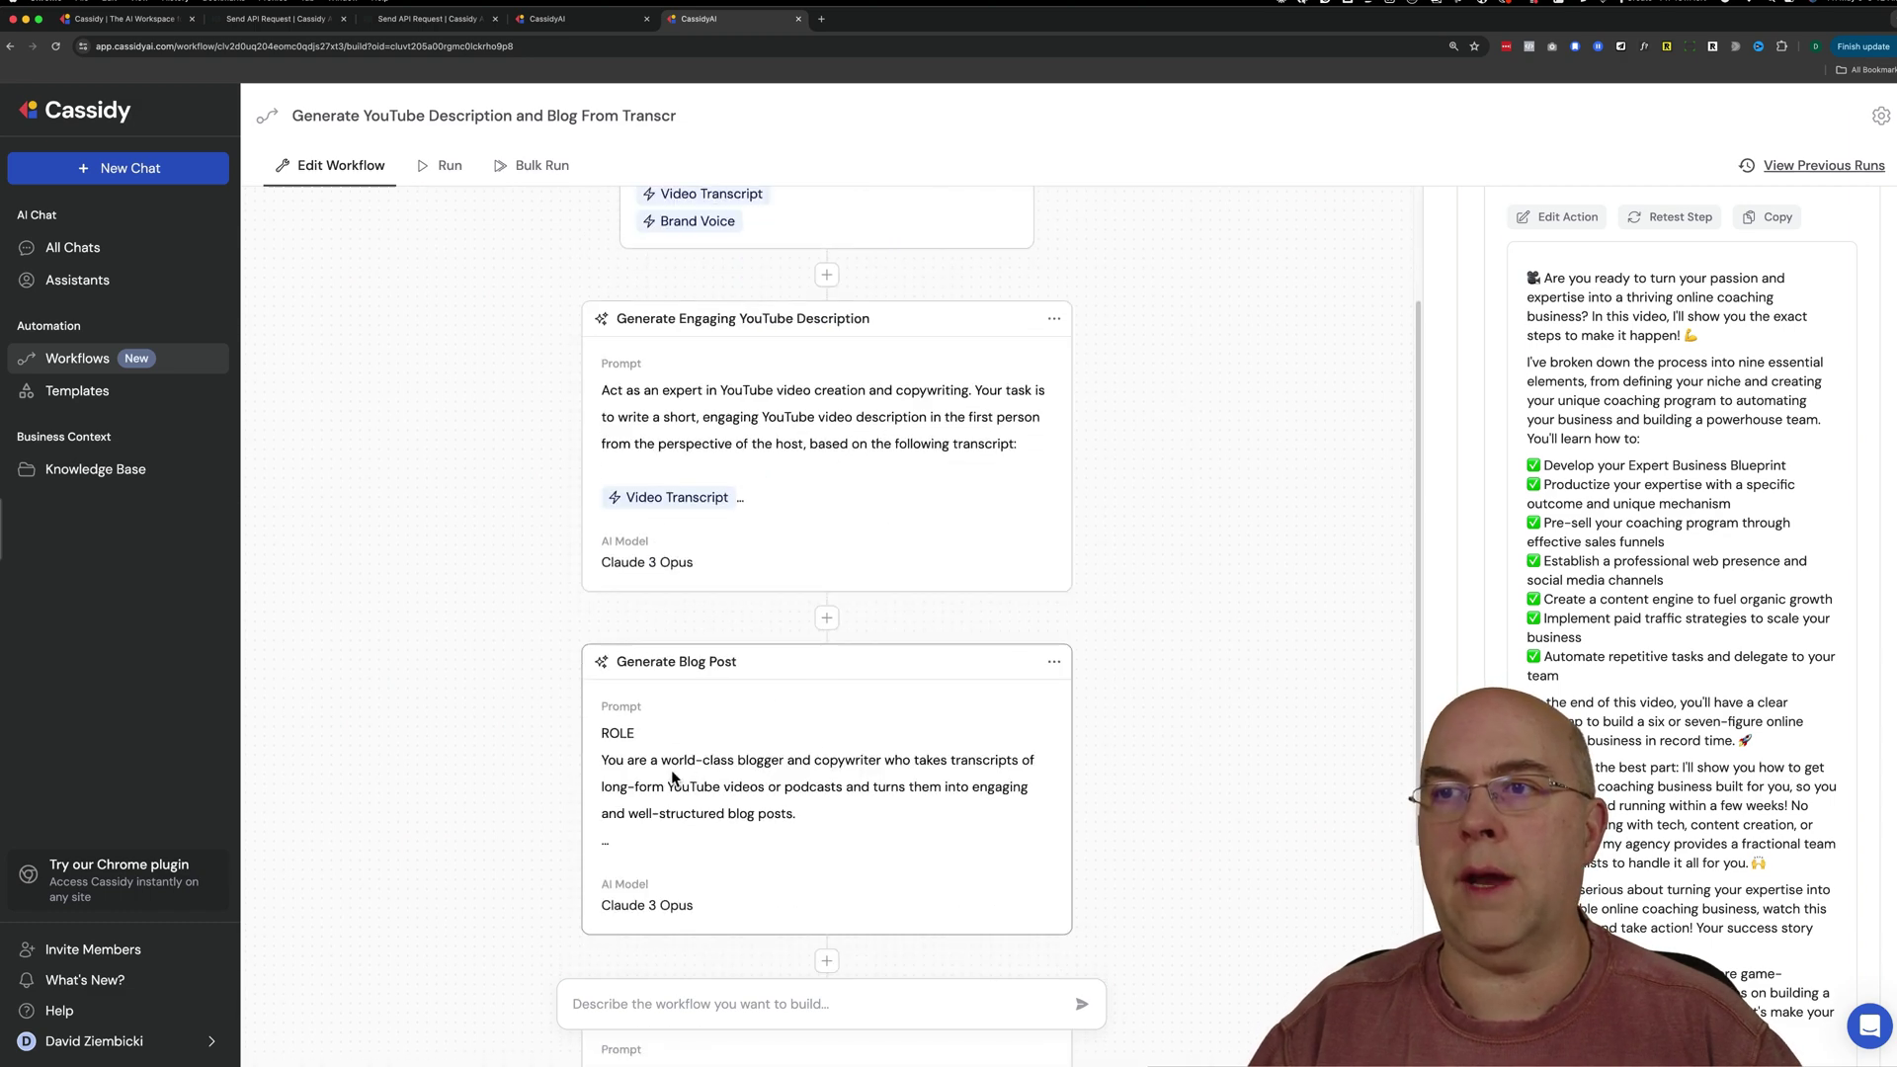
scroll(773, 743, up, 3)
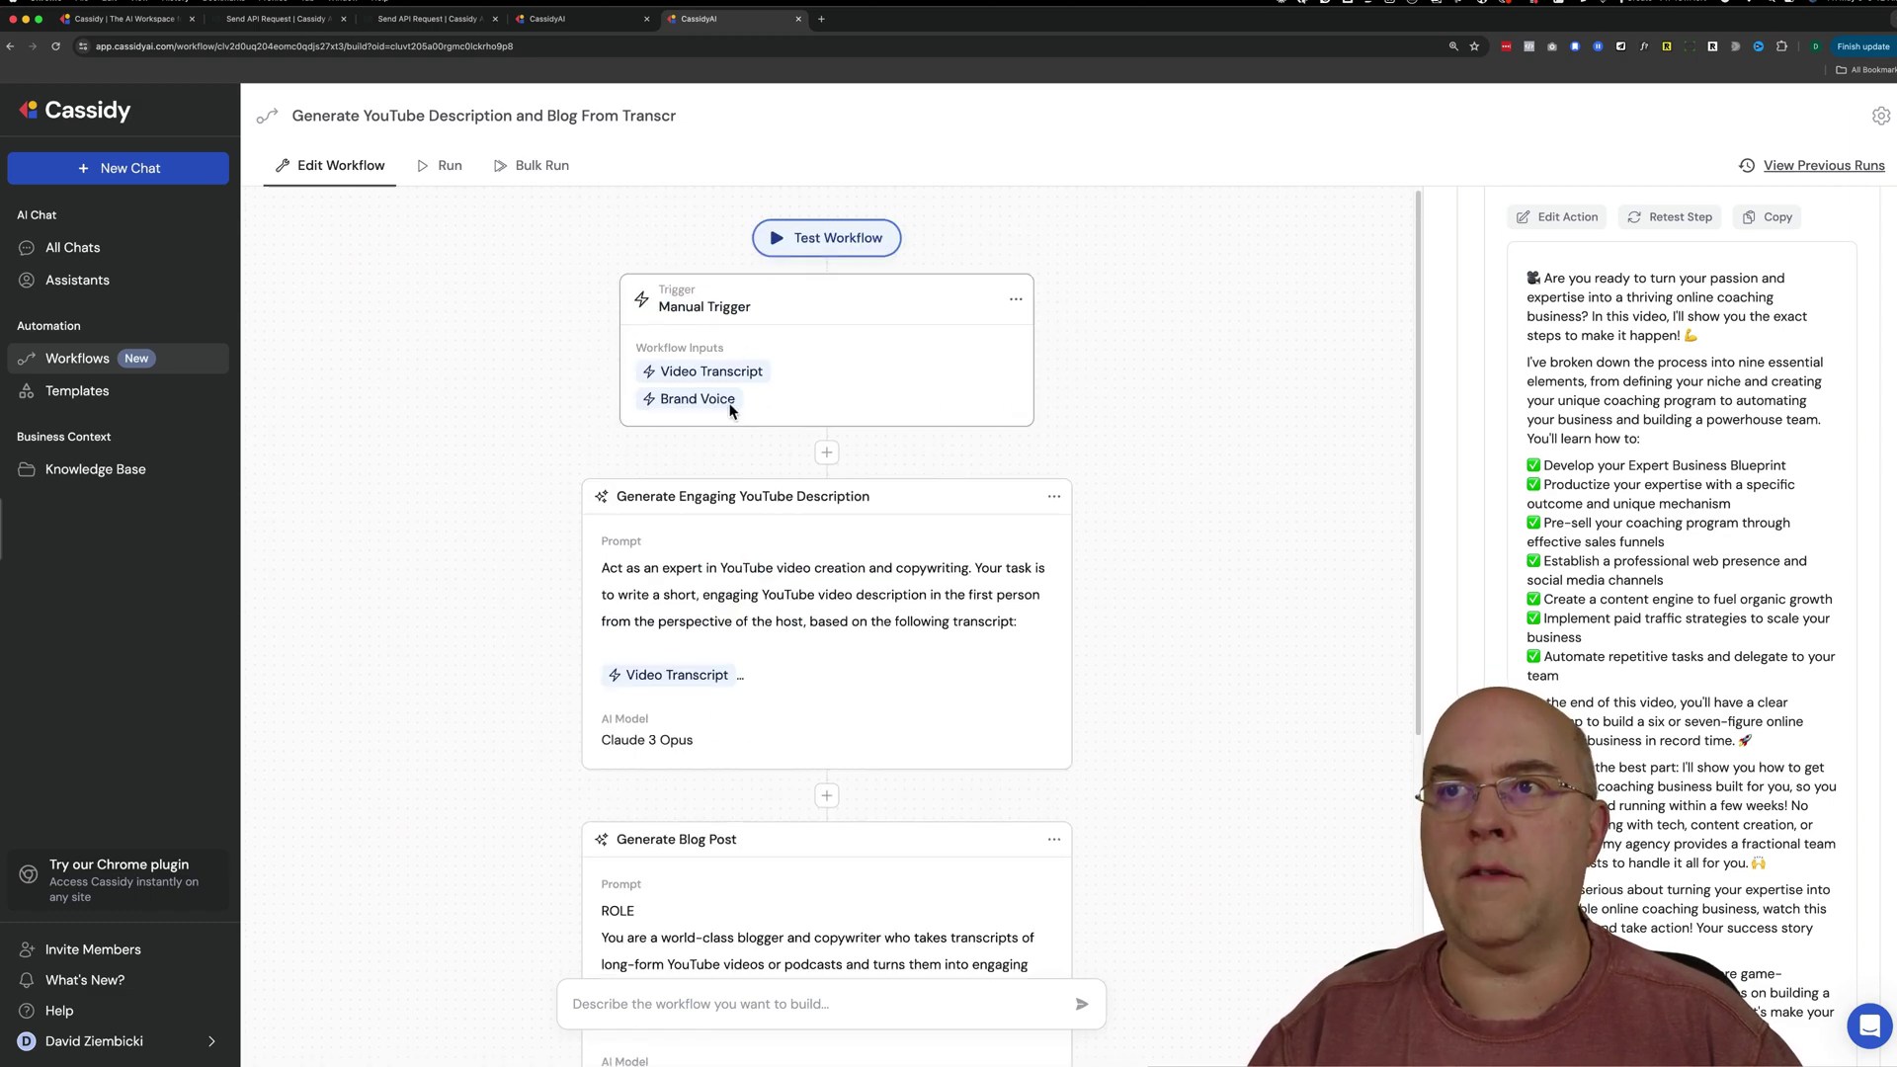
click(1054, 499)
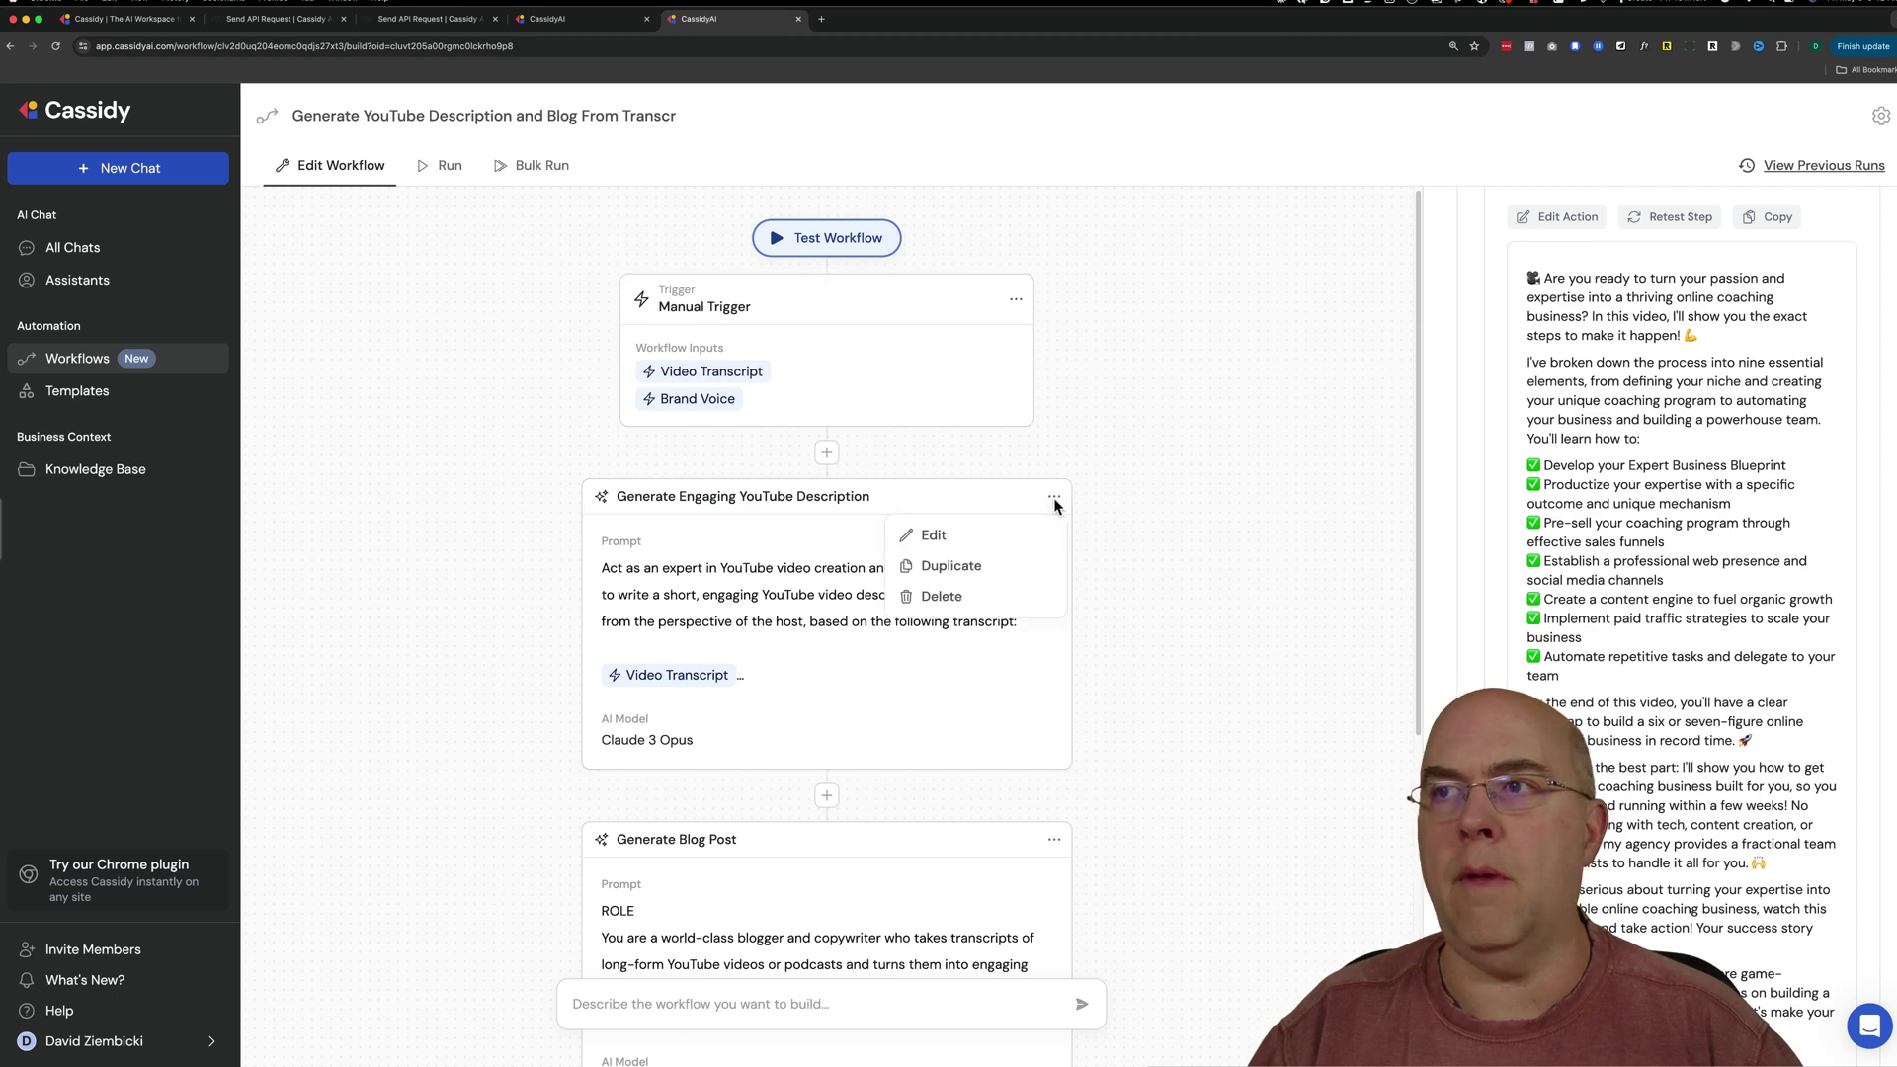
click(962, 514)
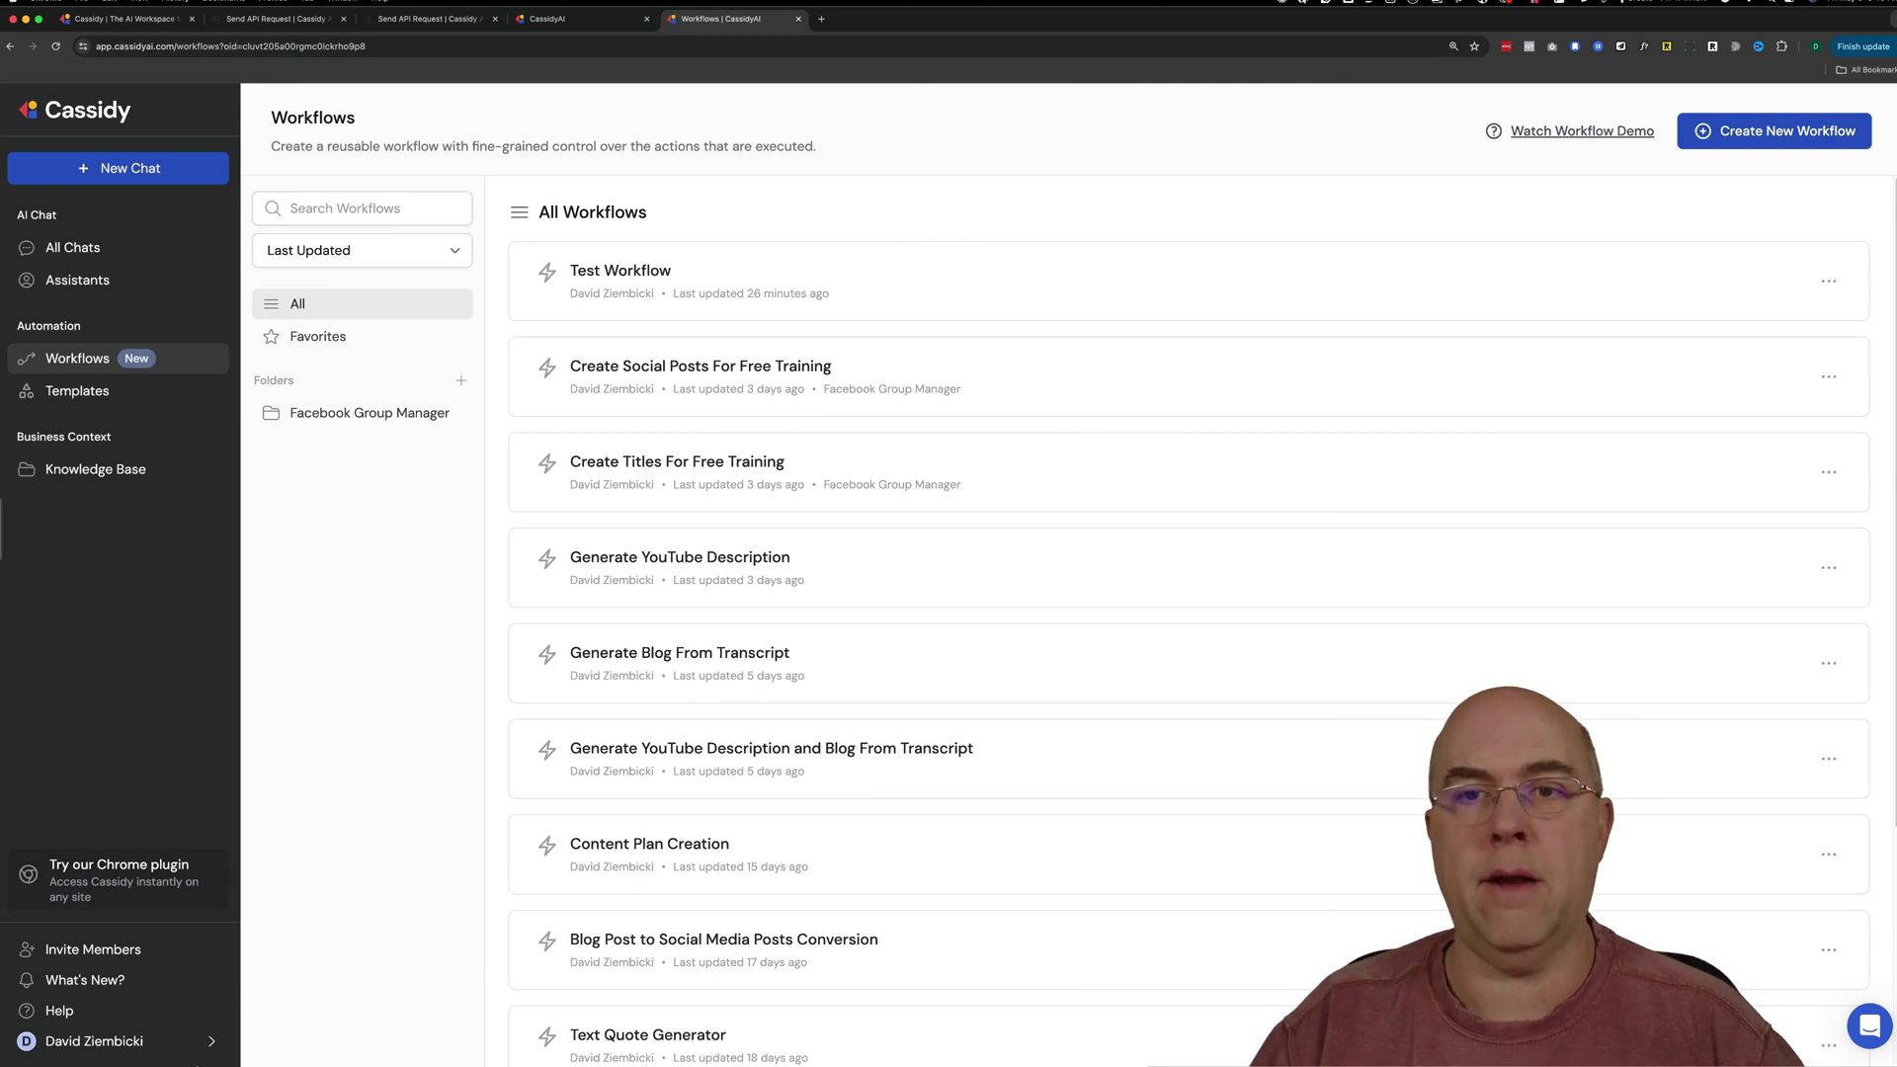
click(146, 1046)
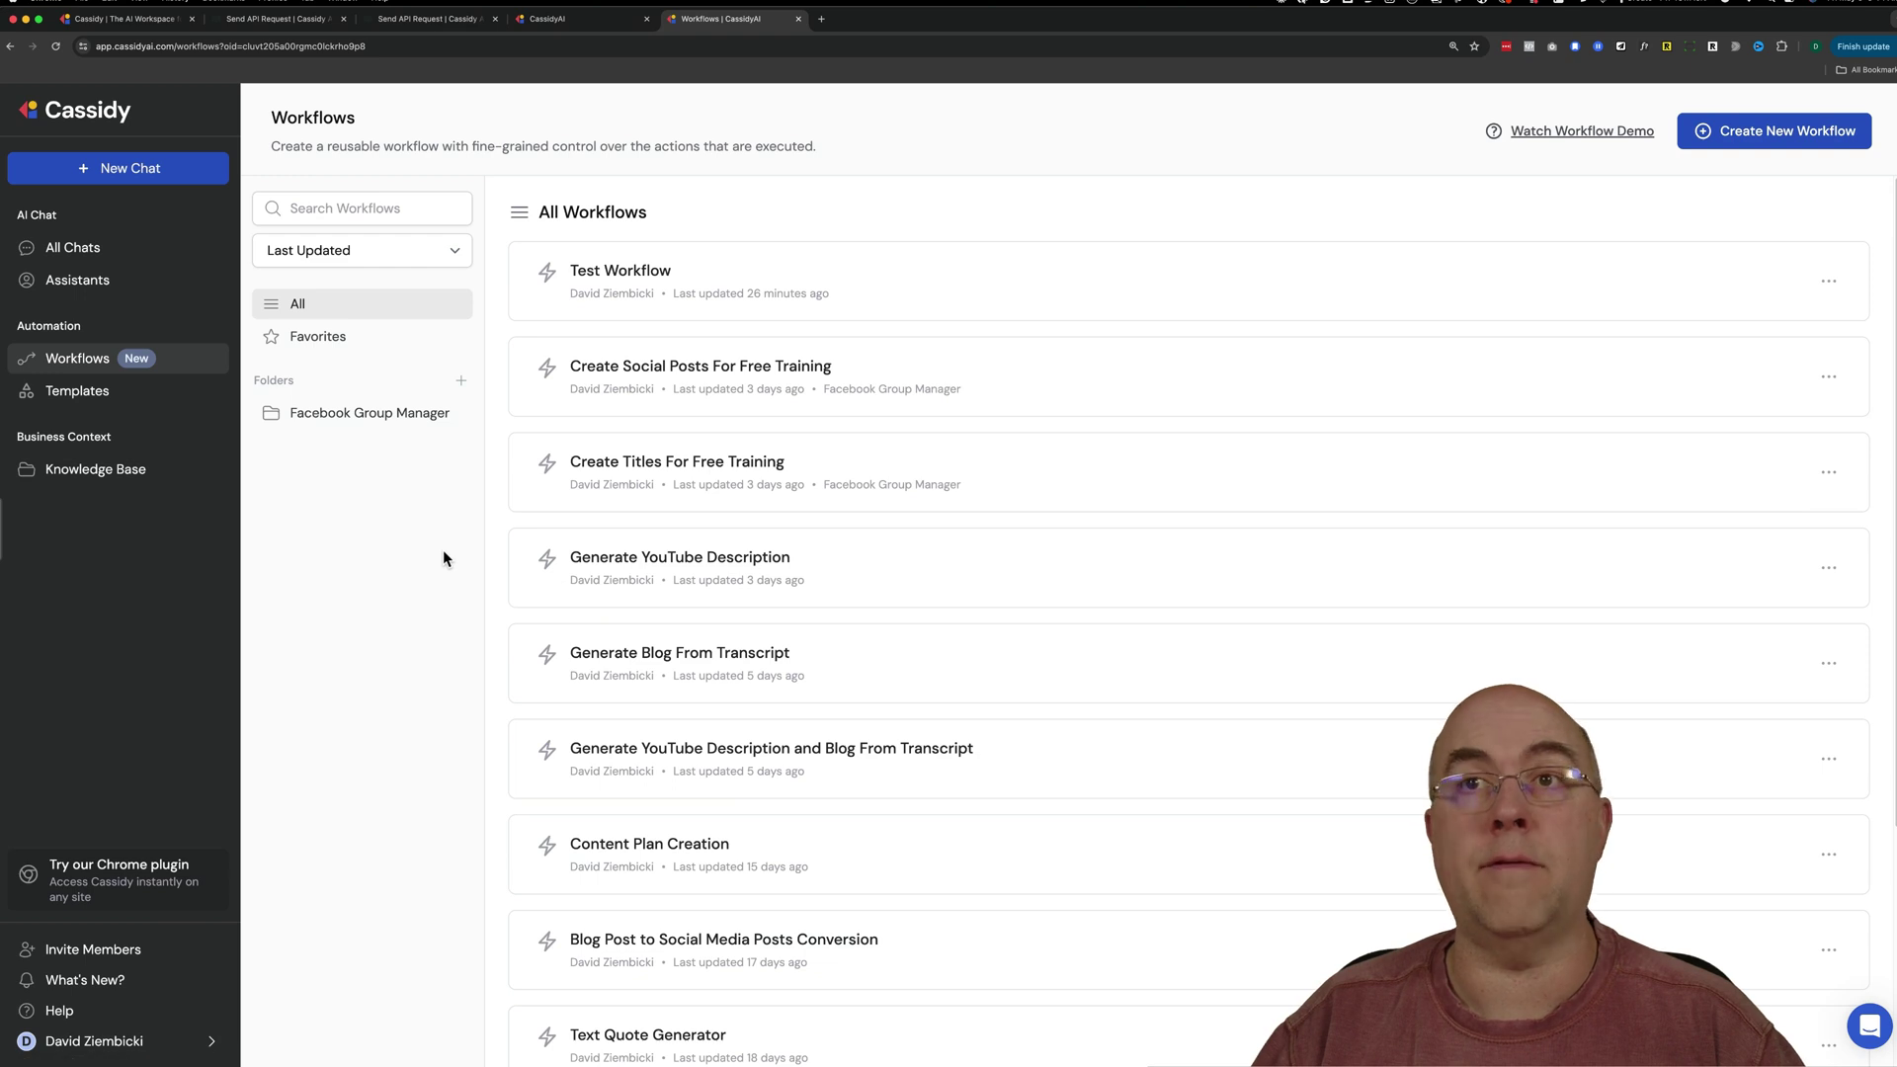
scroll(690, 519, down, 1)
scroll(690, 518, up, 1)
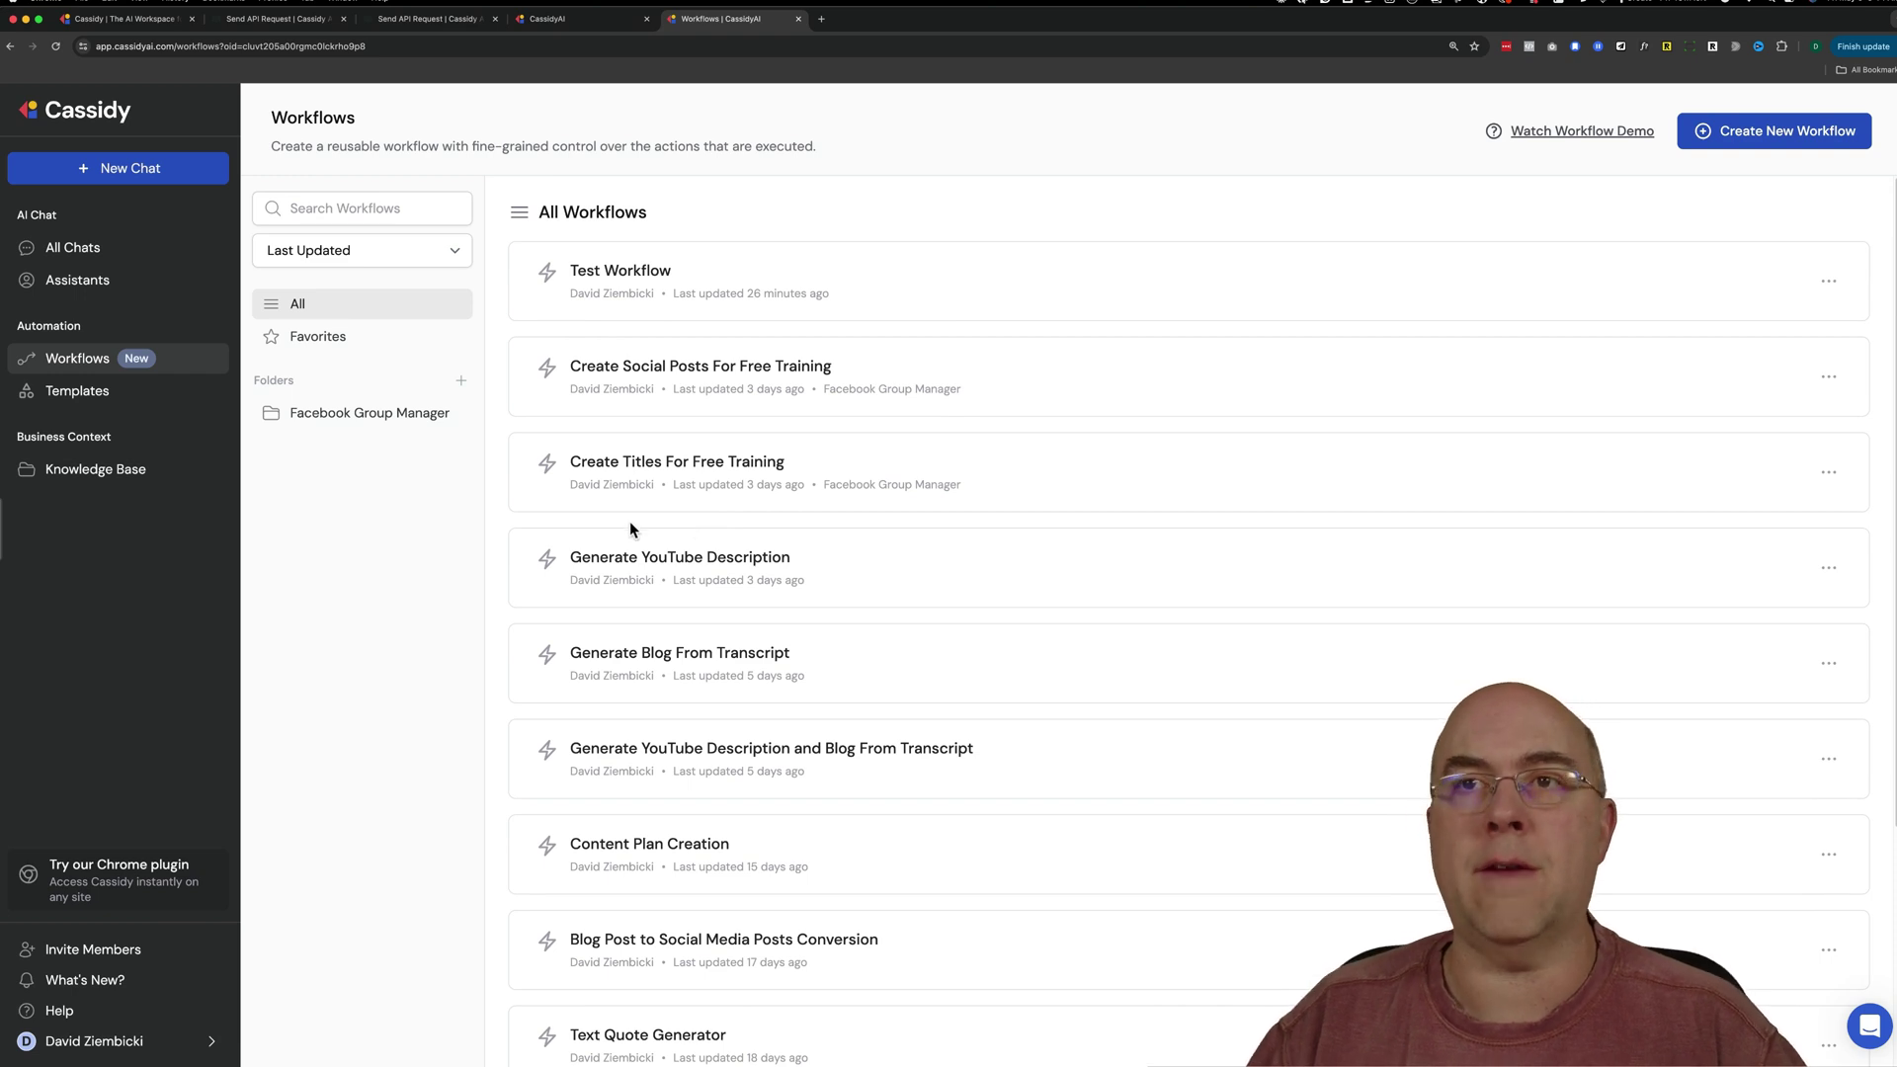
mouse_move(362, 413)
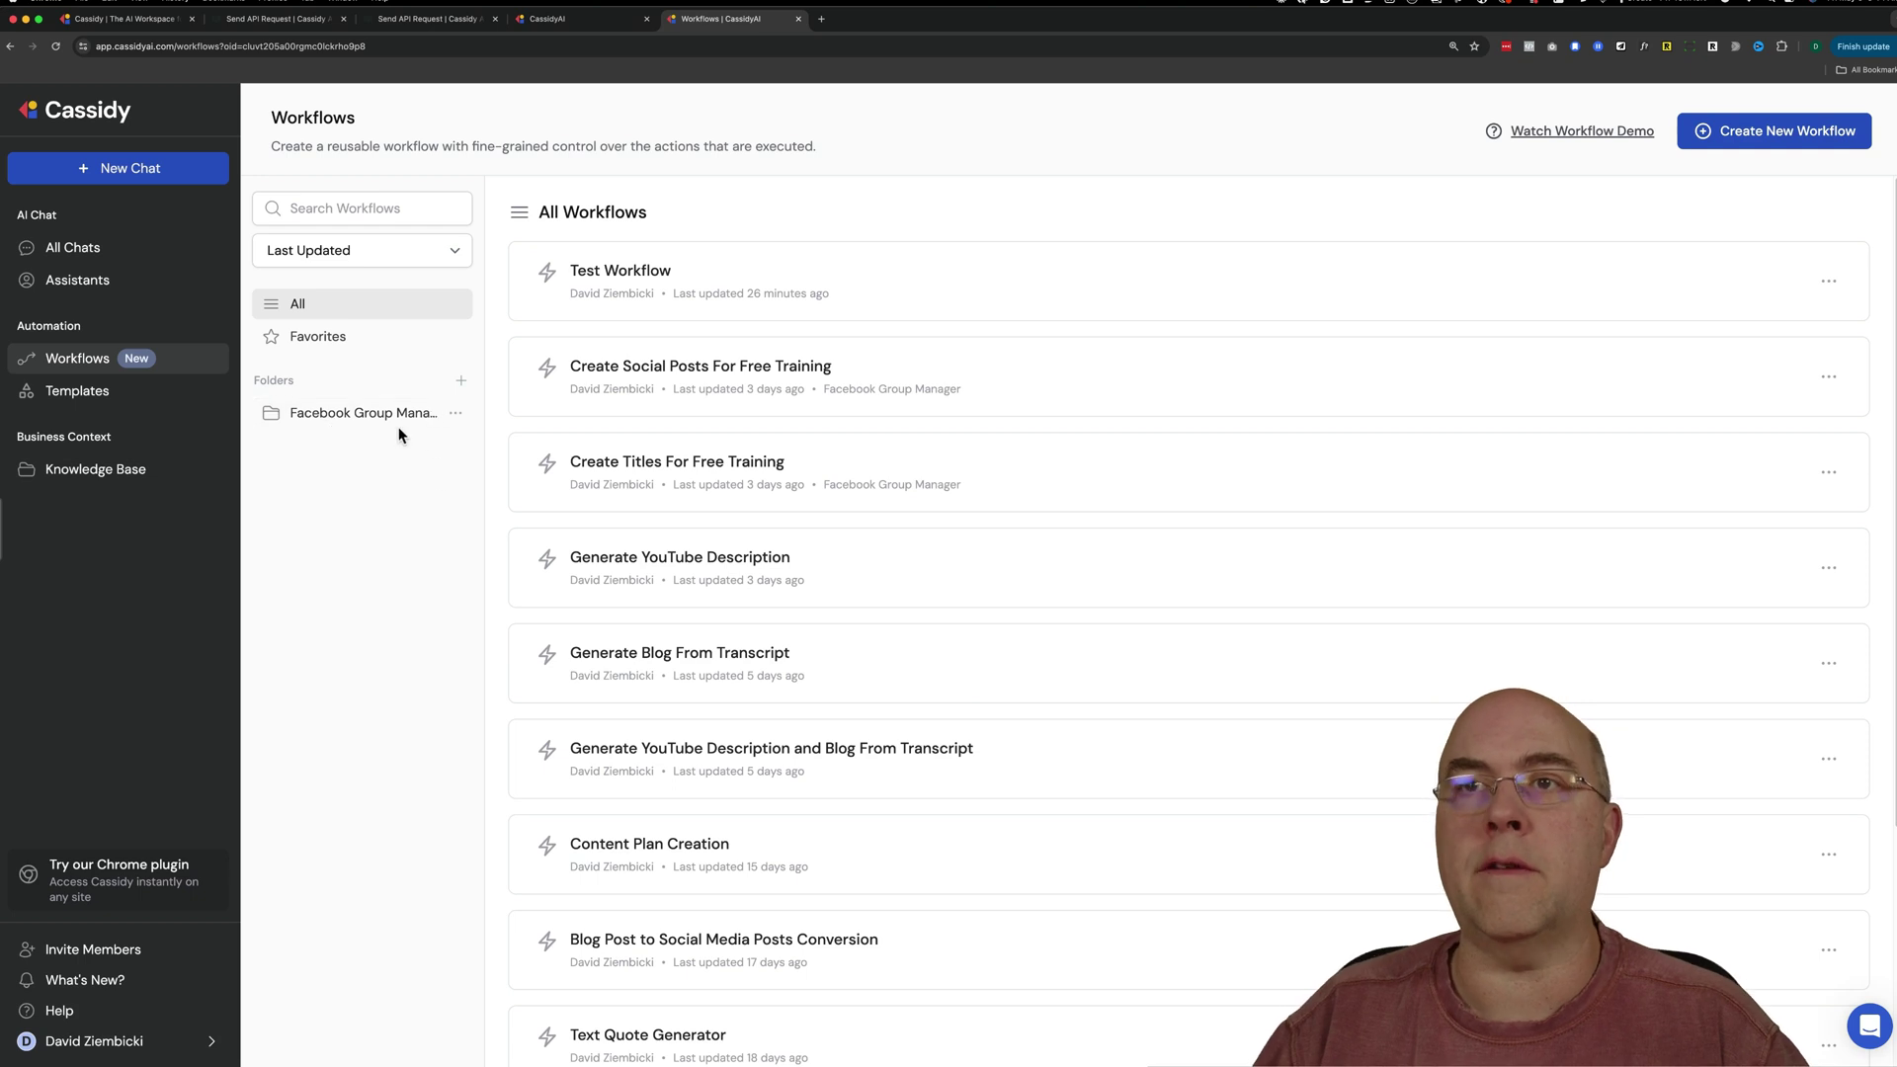
Step: Browse the Facebook Group Manager folder and drag Test Workflow into it and back out to All
click(328, 419)
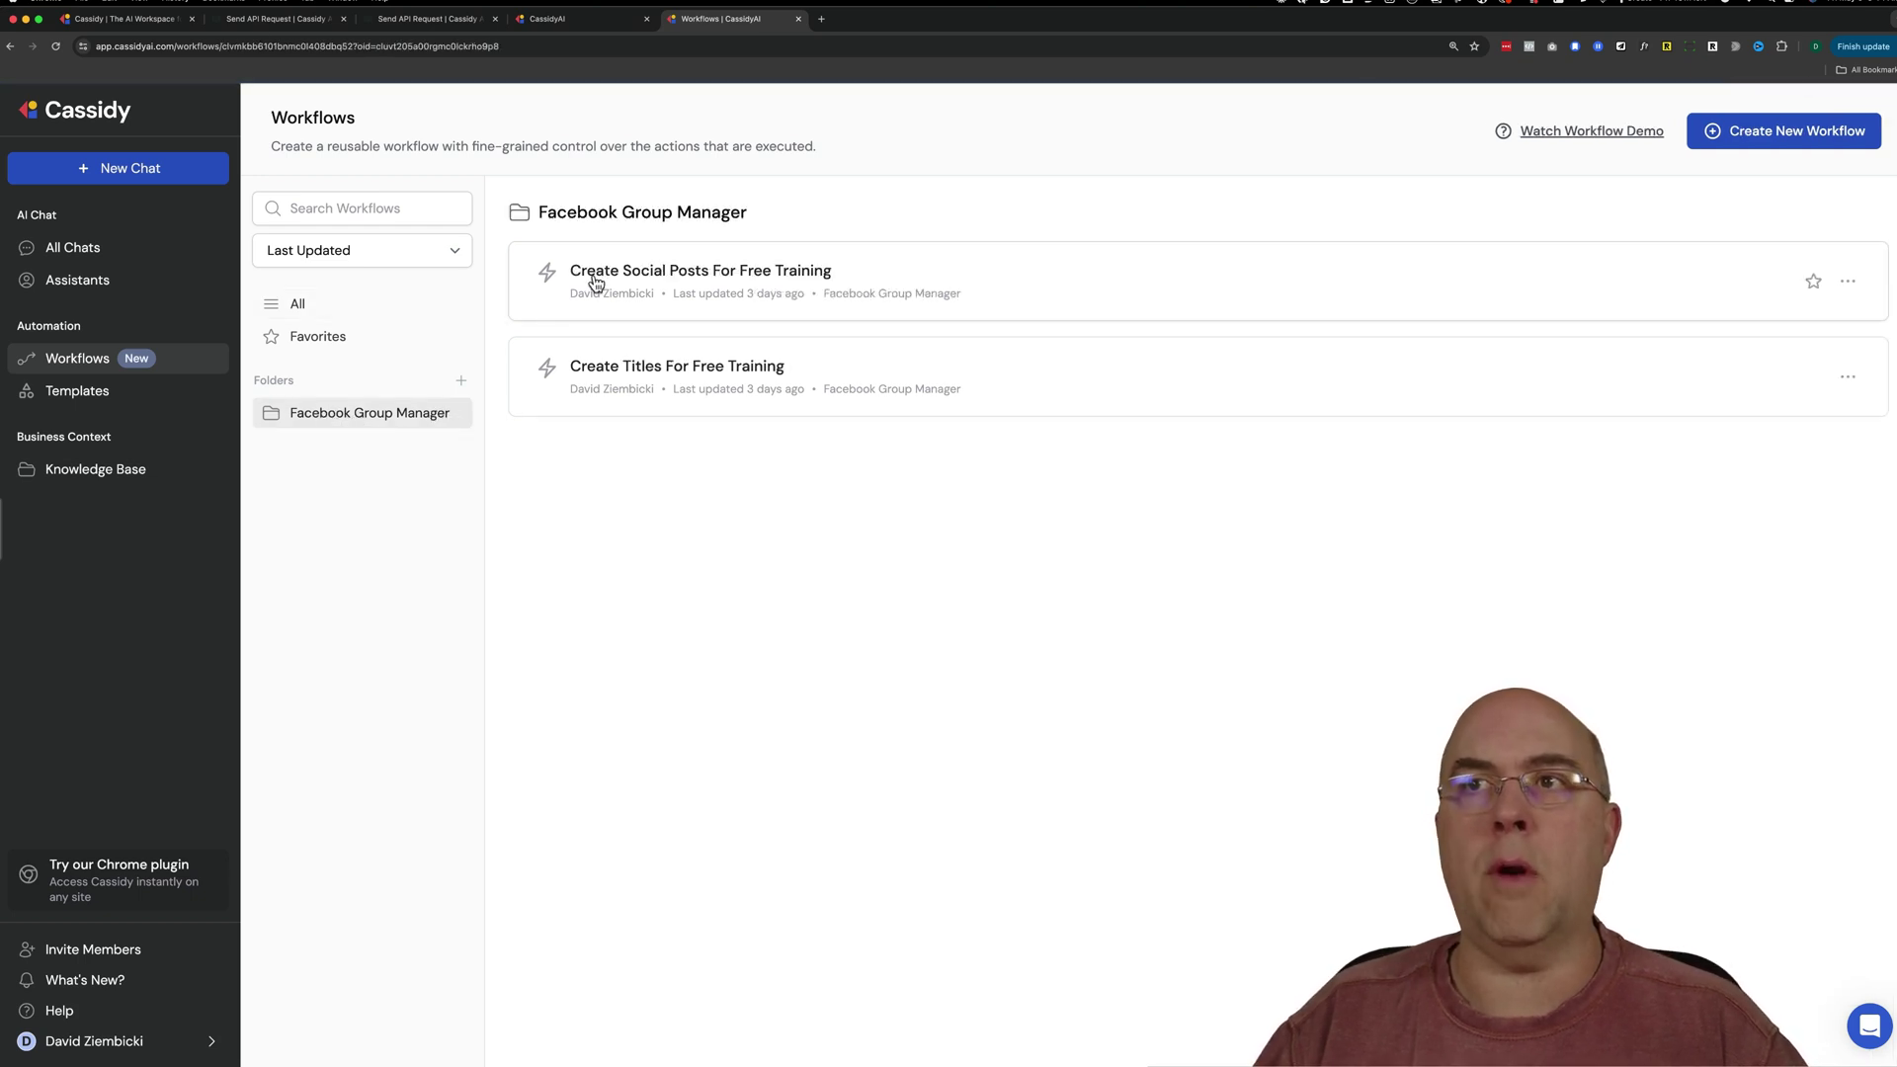
click(296, 309)
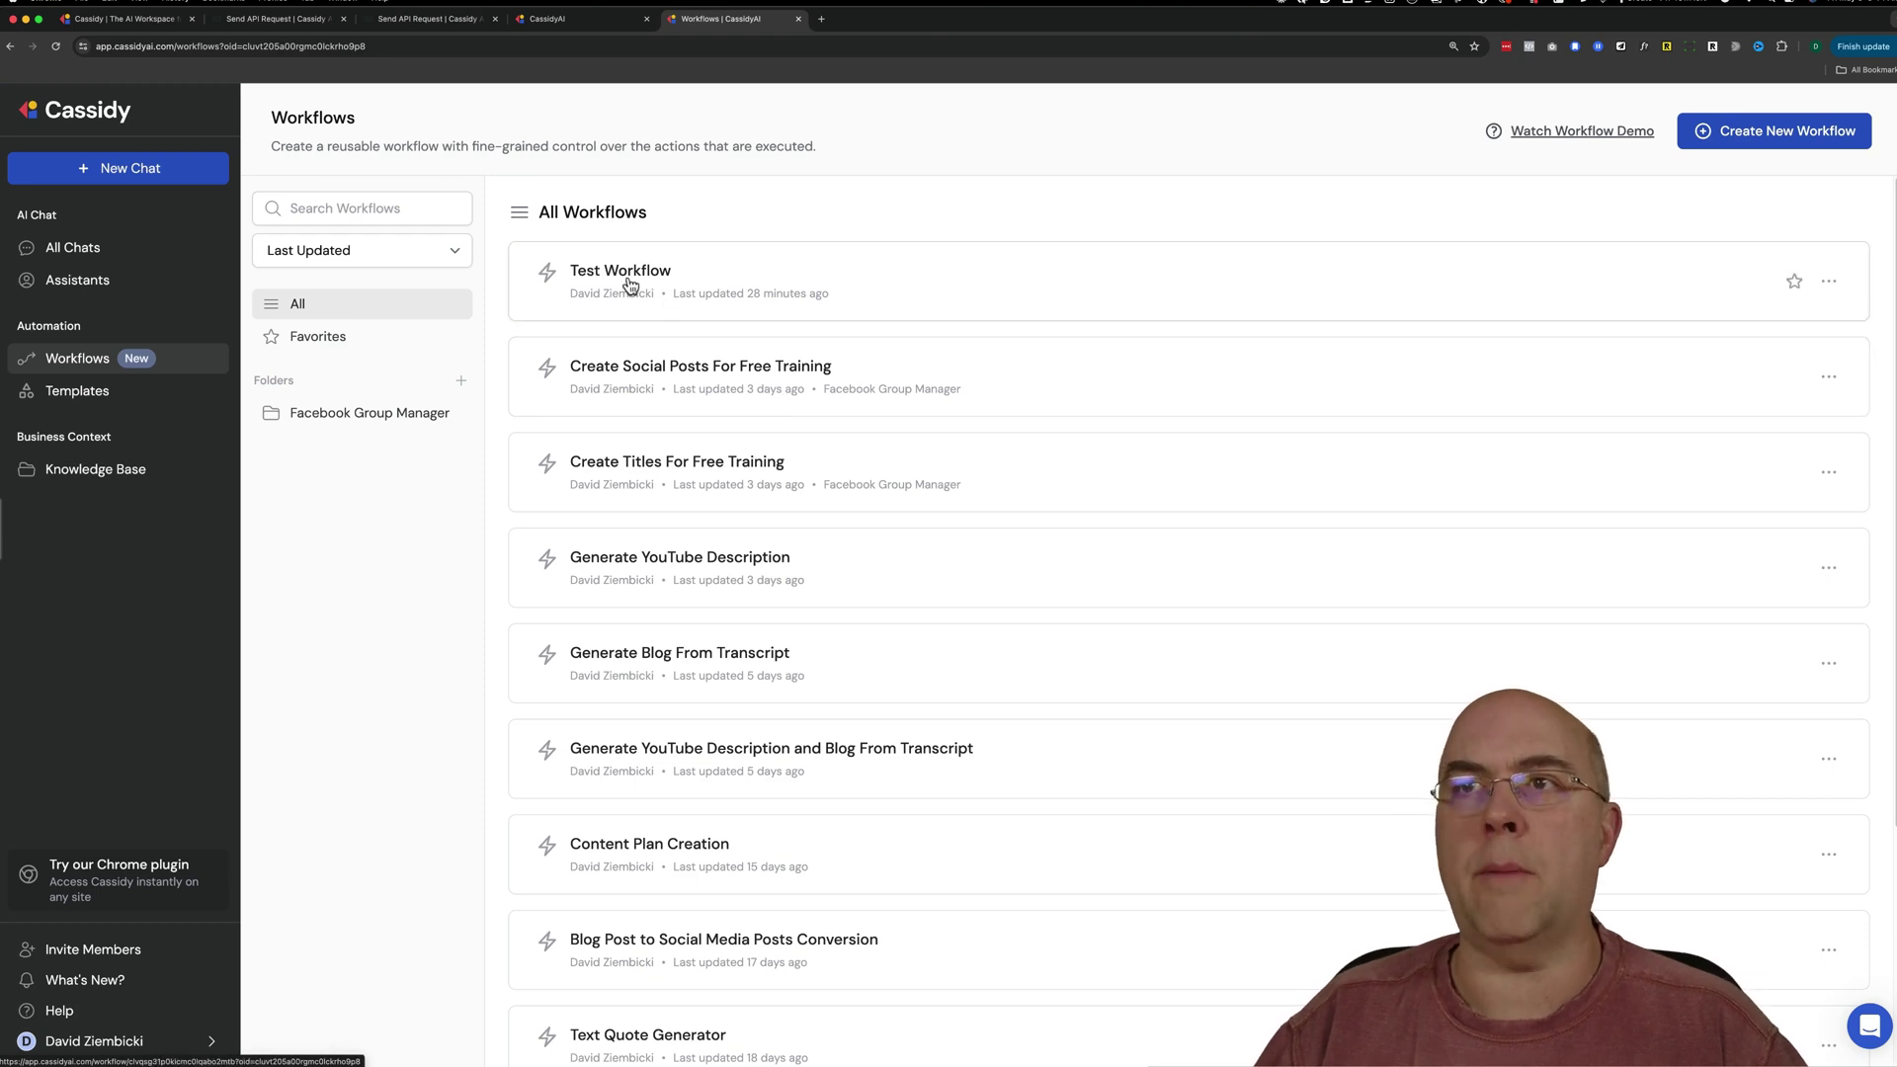
drag(831, 280, 397, 423)
click(356, 415)
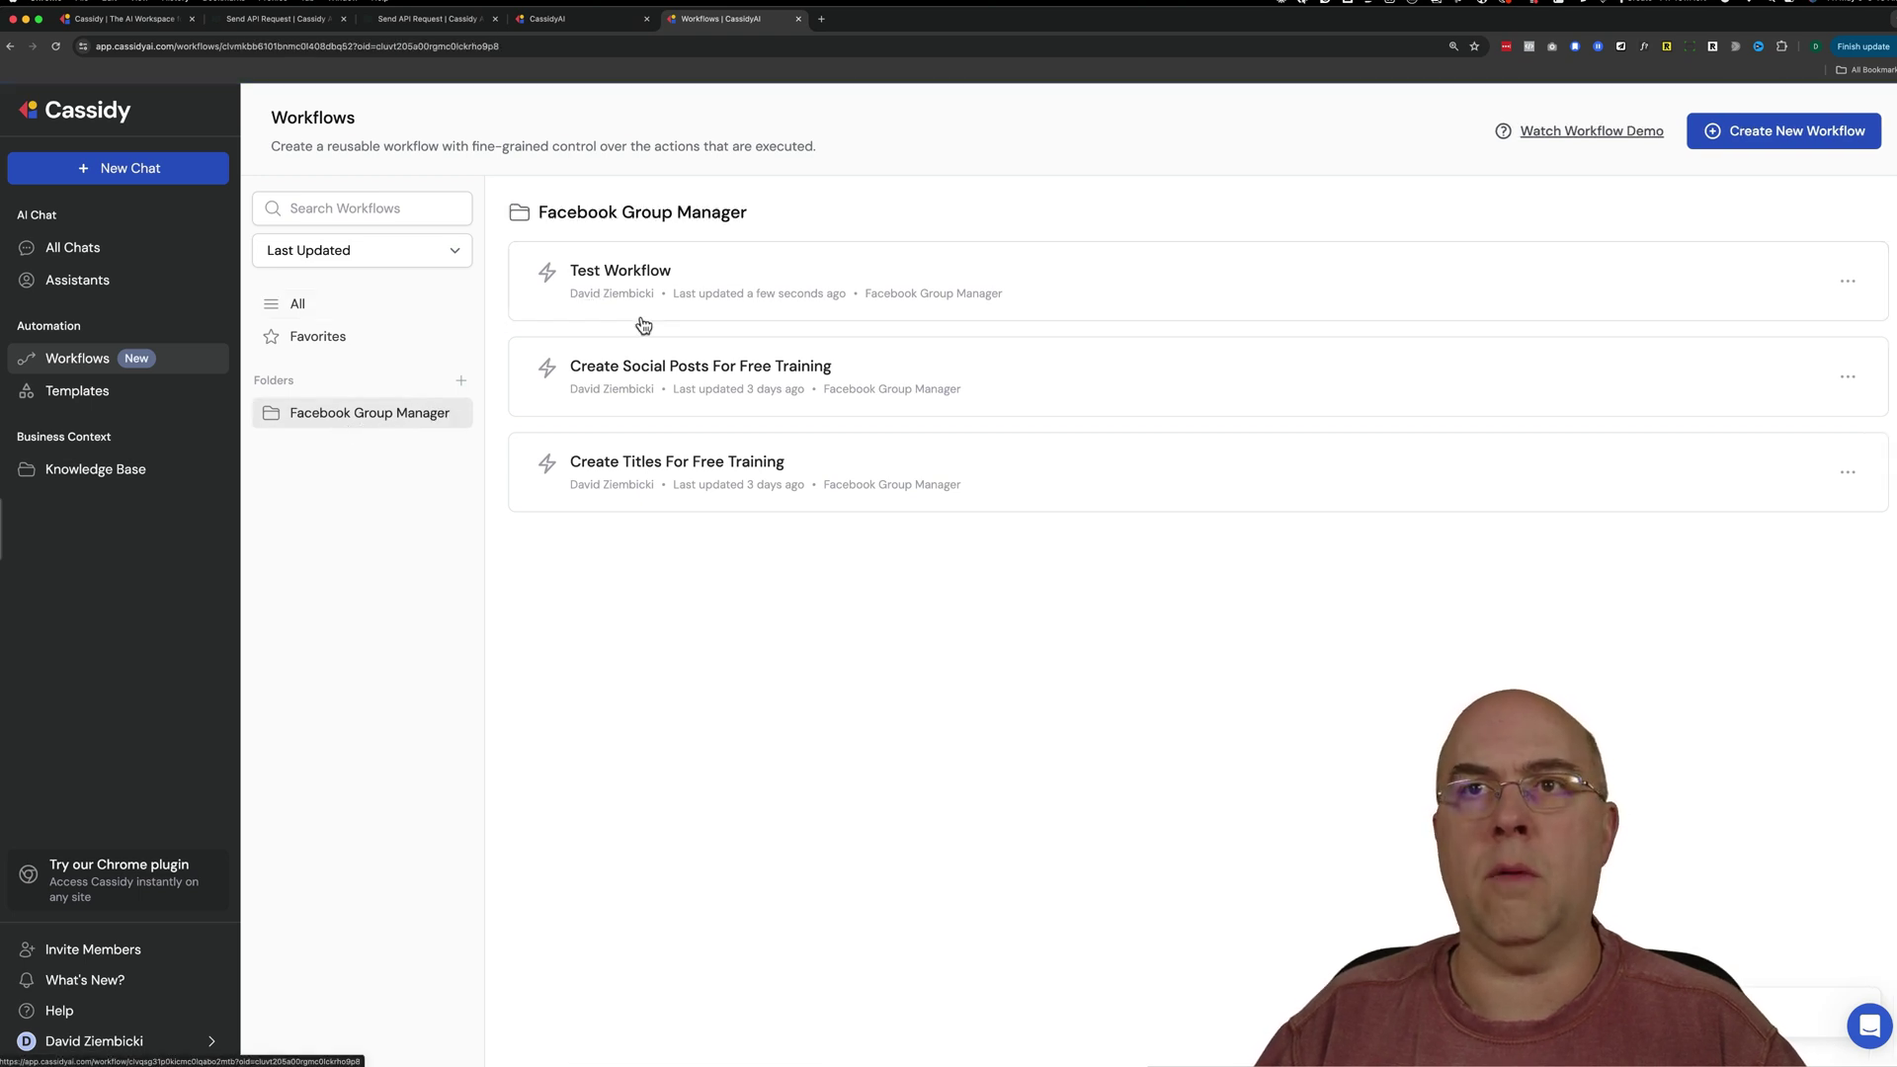
drag(746, 298, 394, 313)
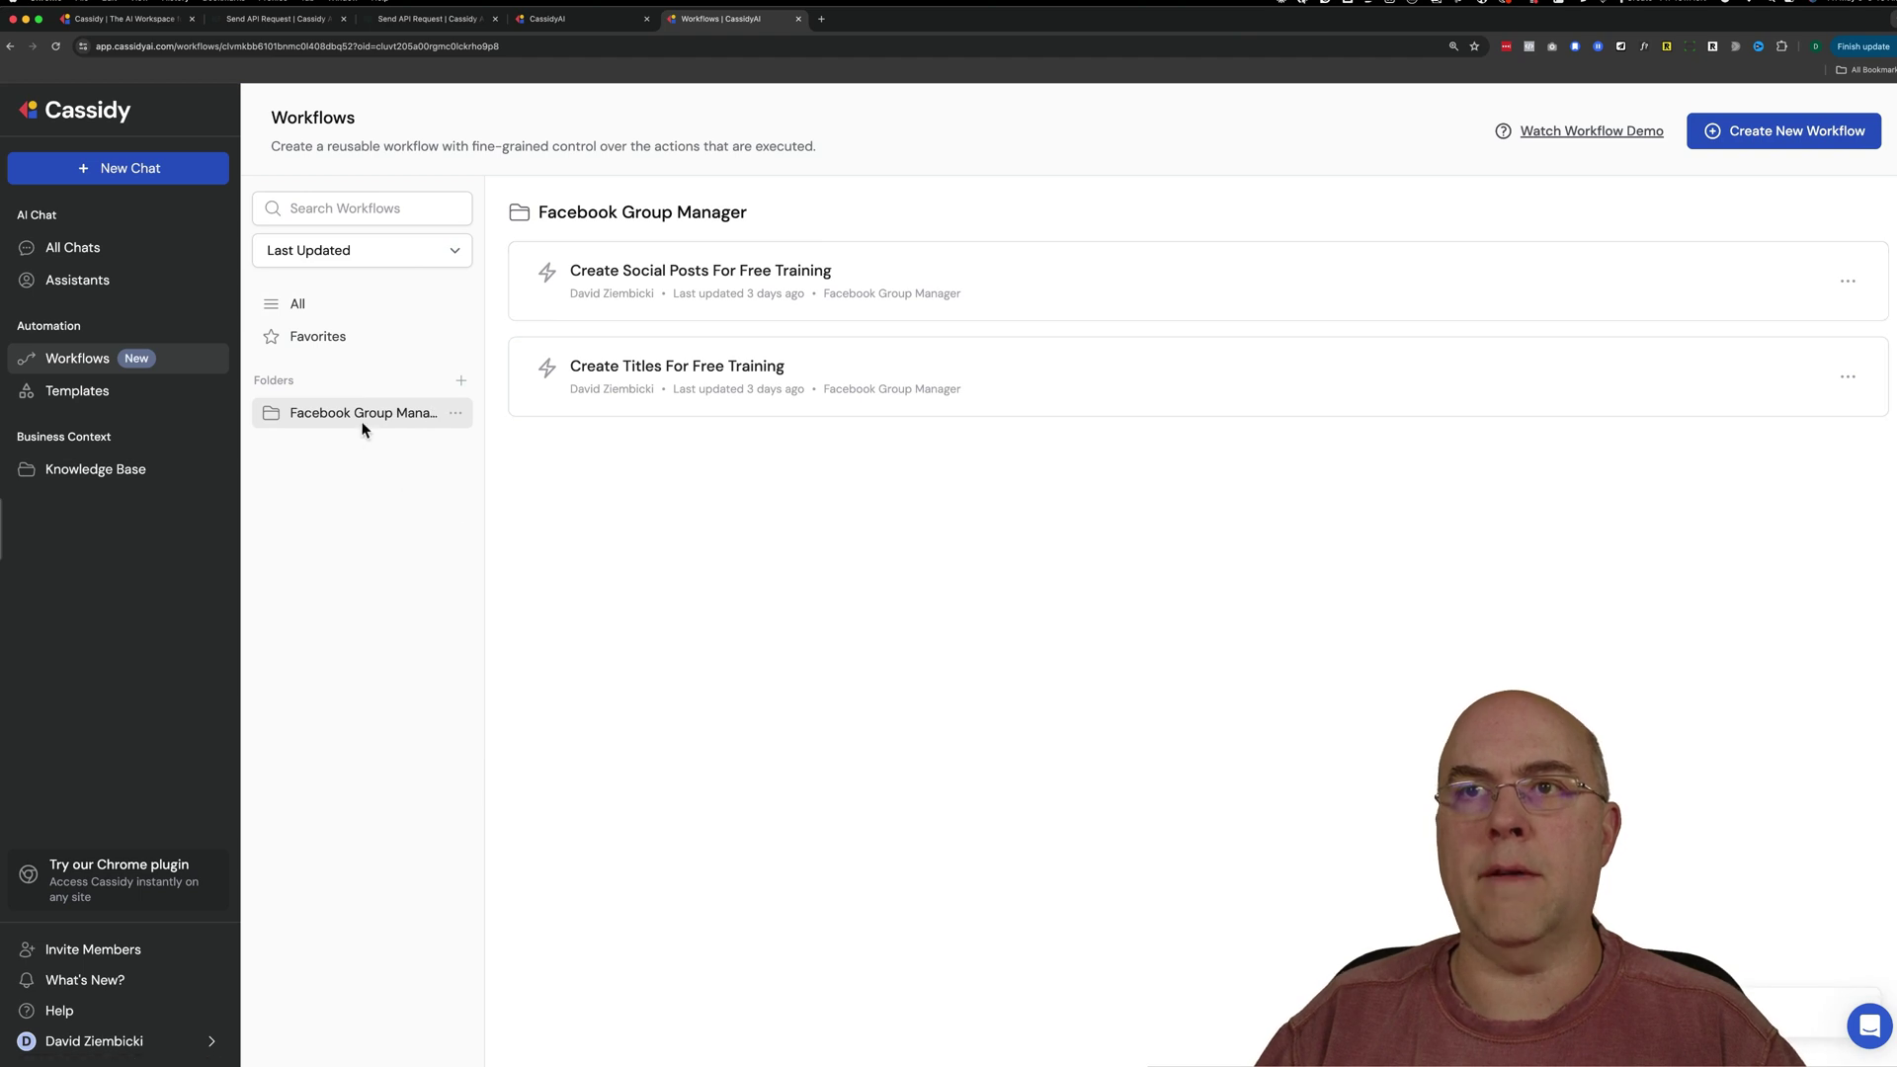
Step: Start creating a new workflow folder and cancel without saving
click(462, 381)
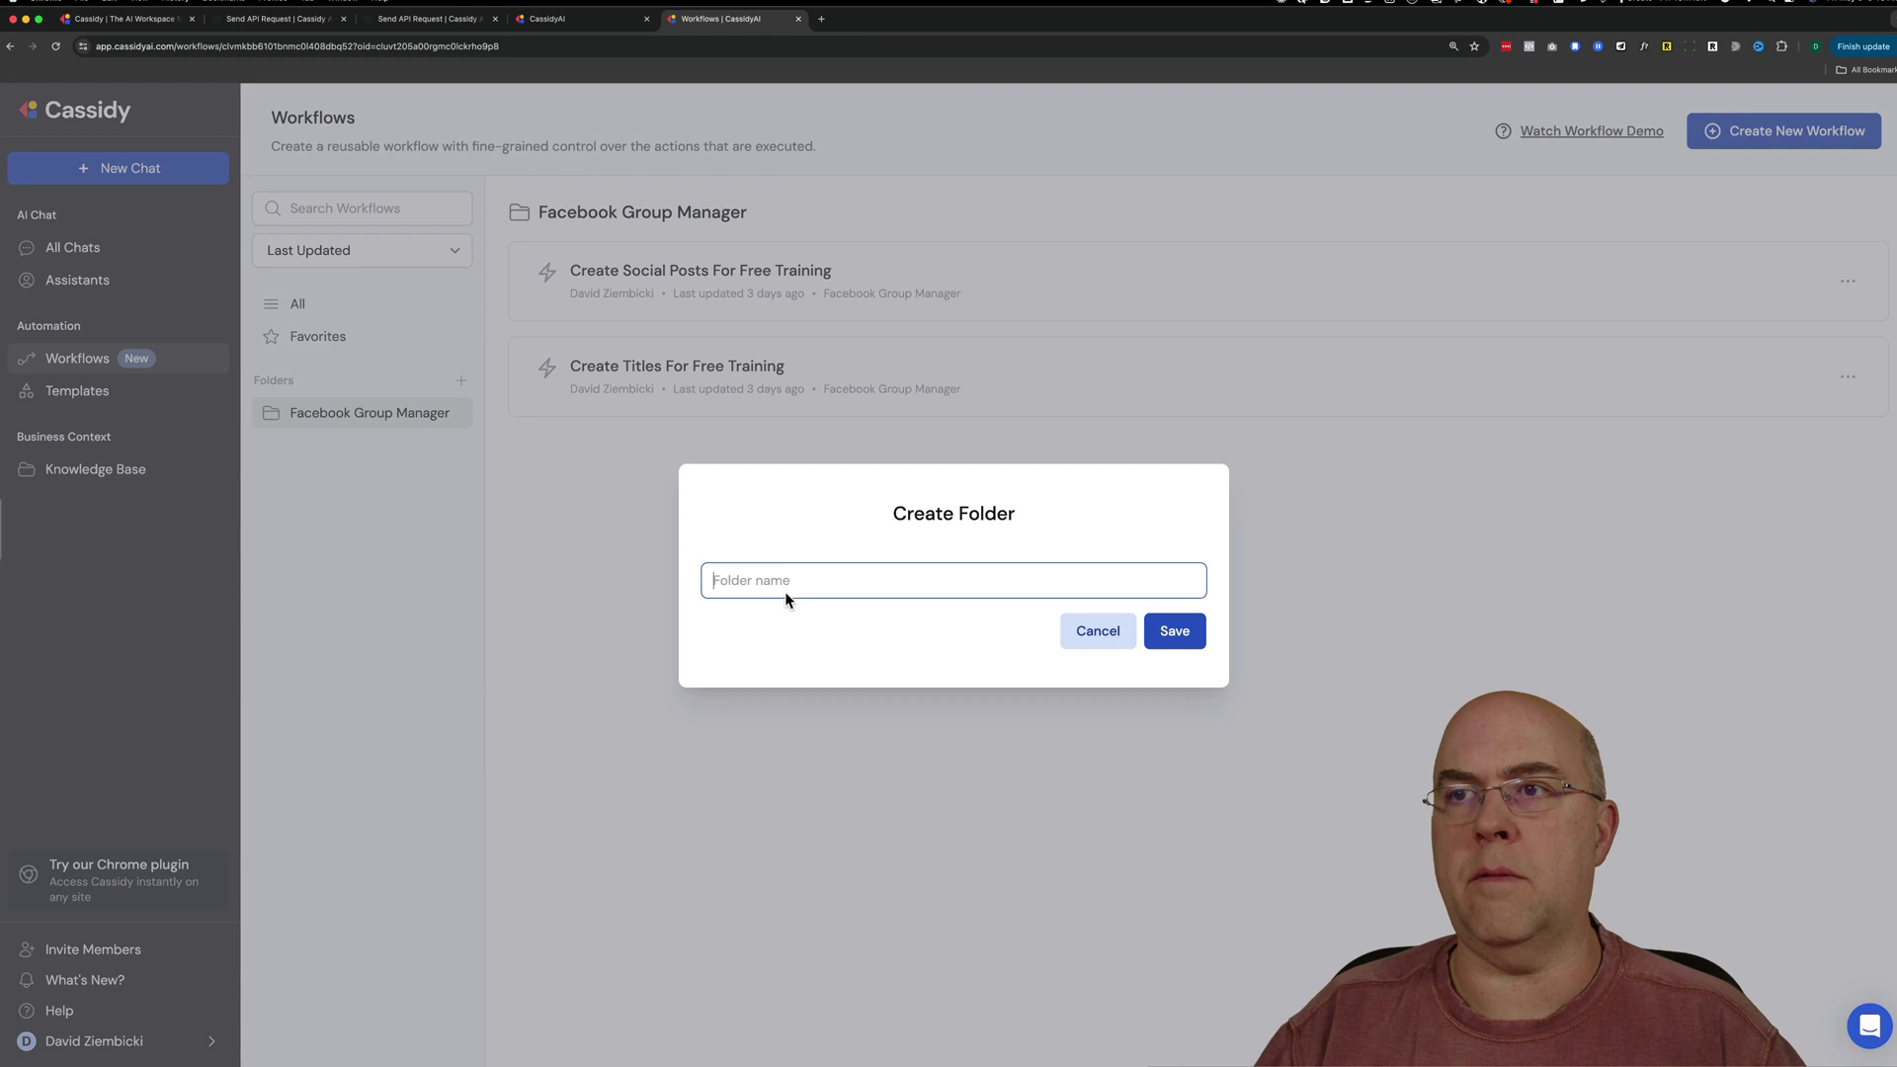
click(1094, 639)
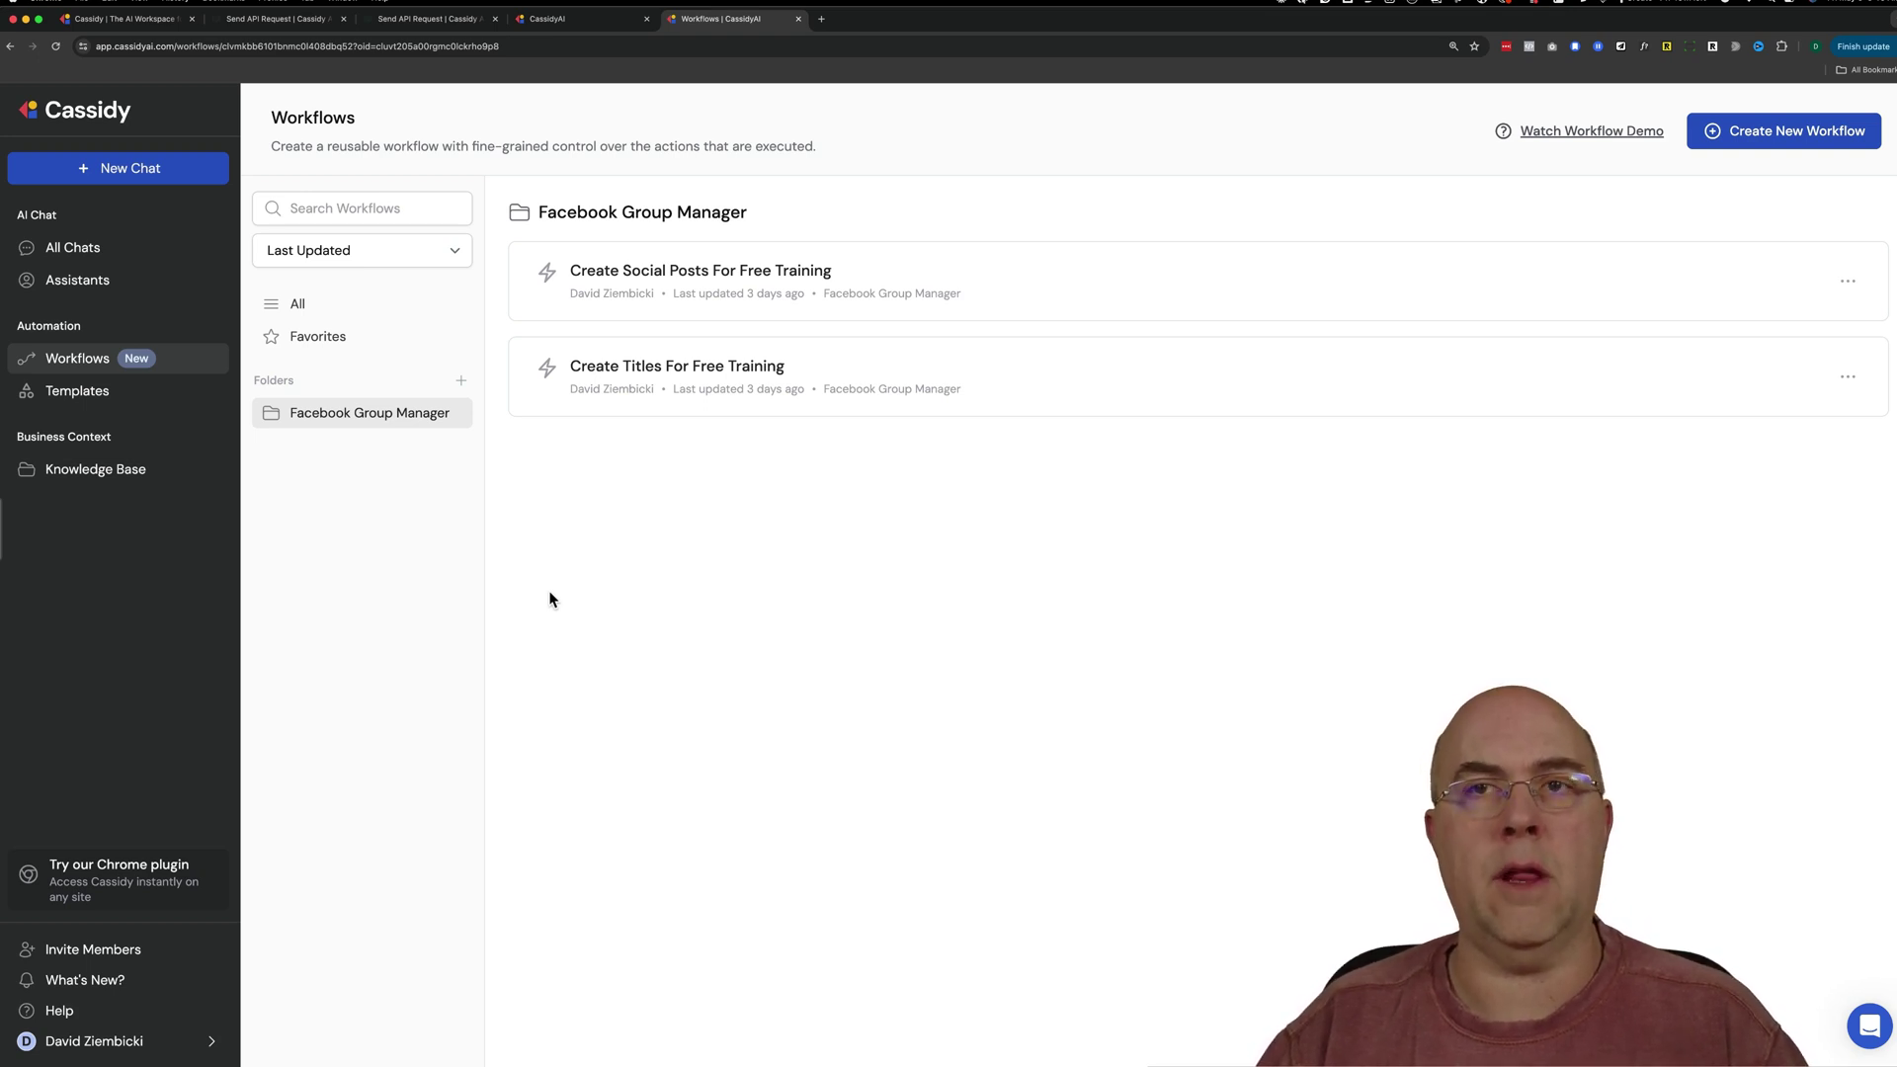
Step: Visit the All Chats and Assistants pages, then return to the Workflows list
click(73, 248)
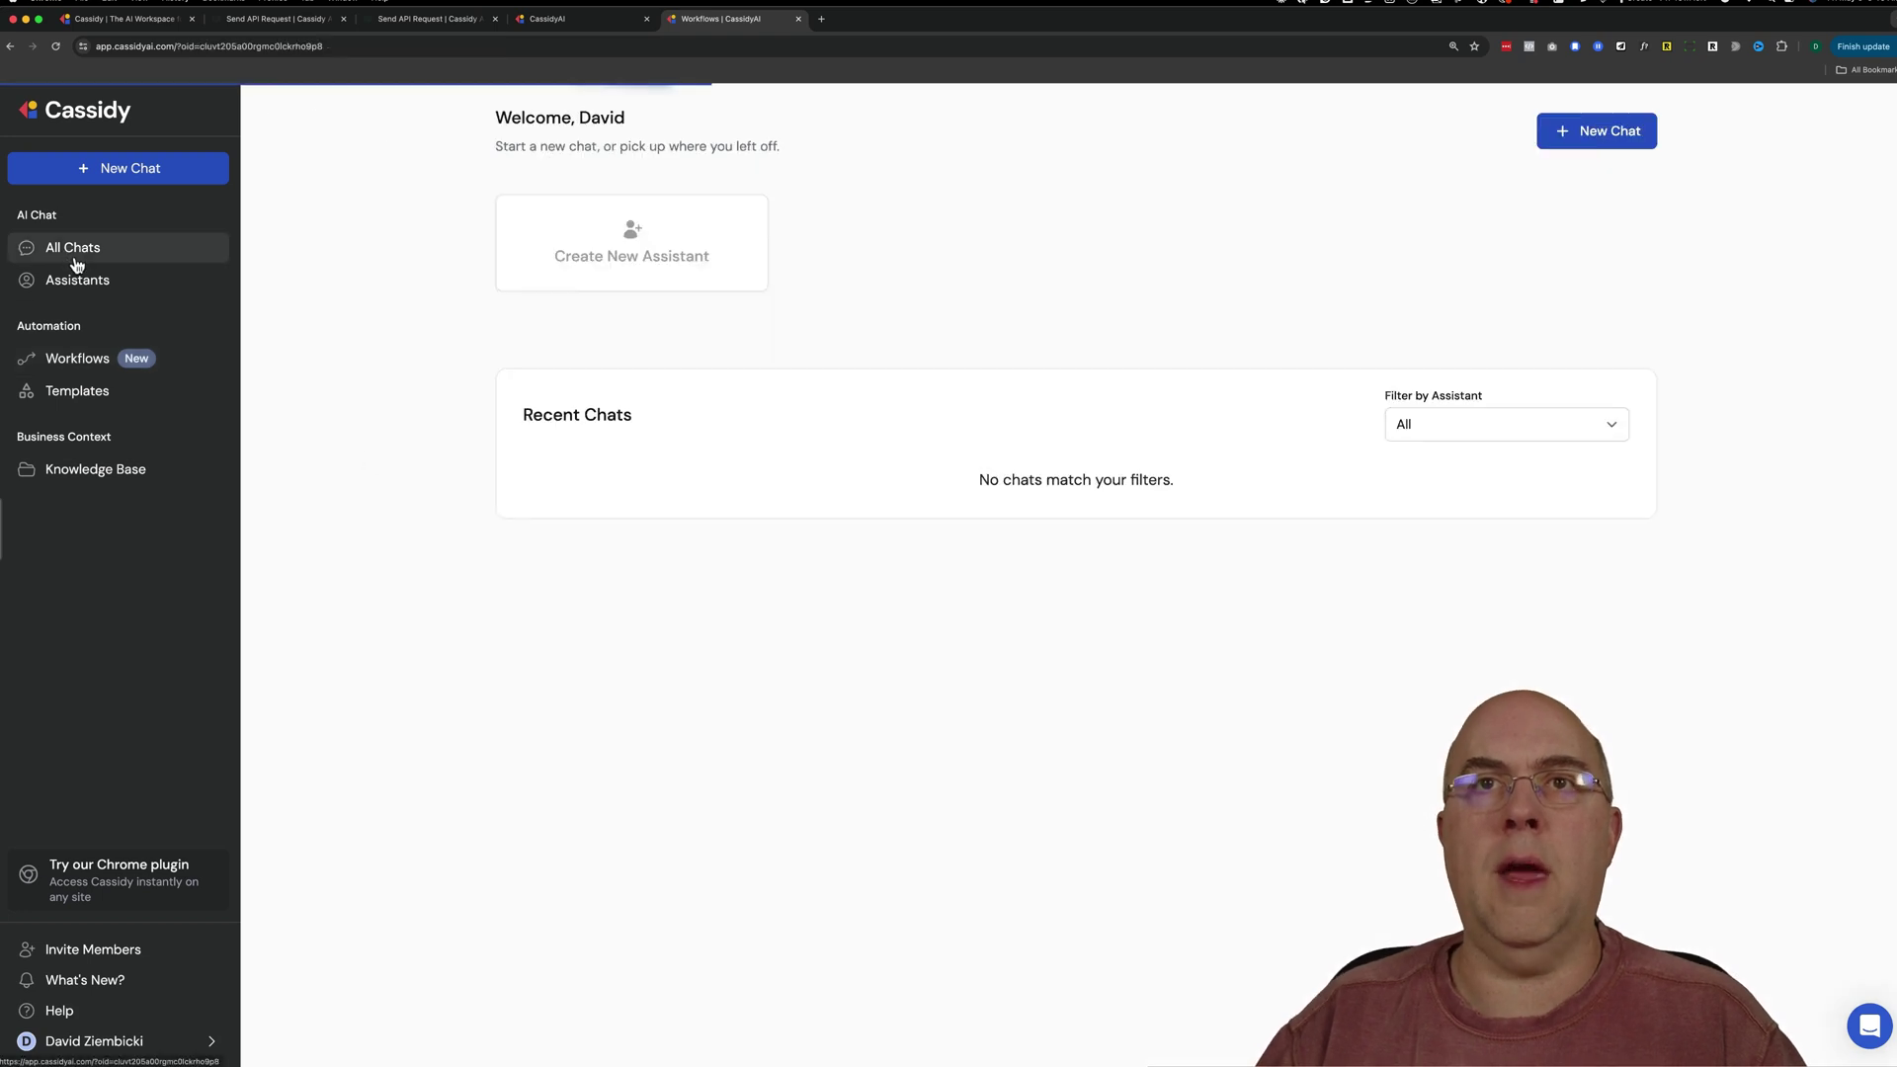
click(78, 281)
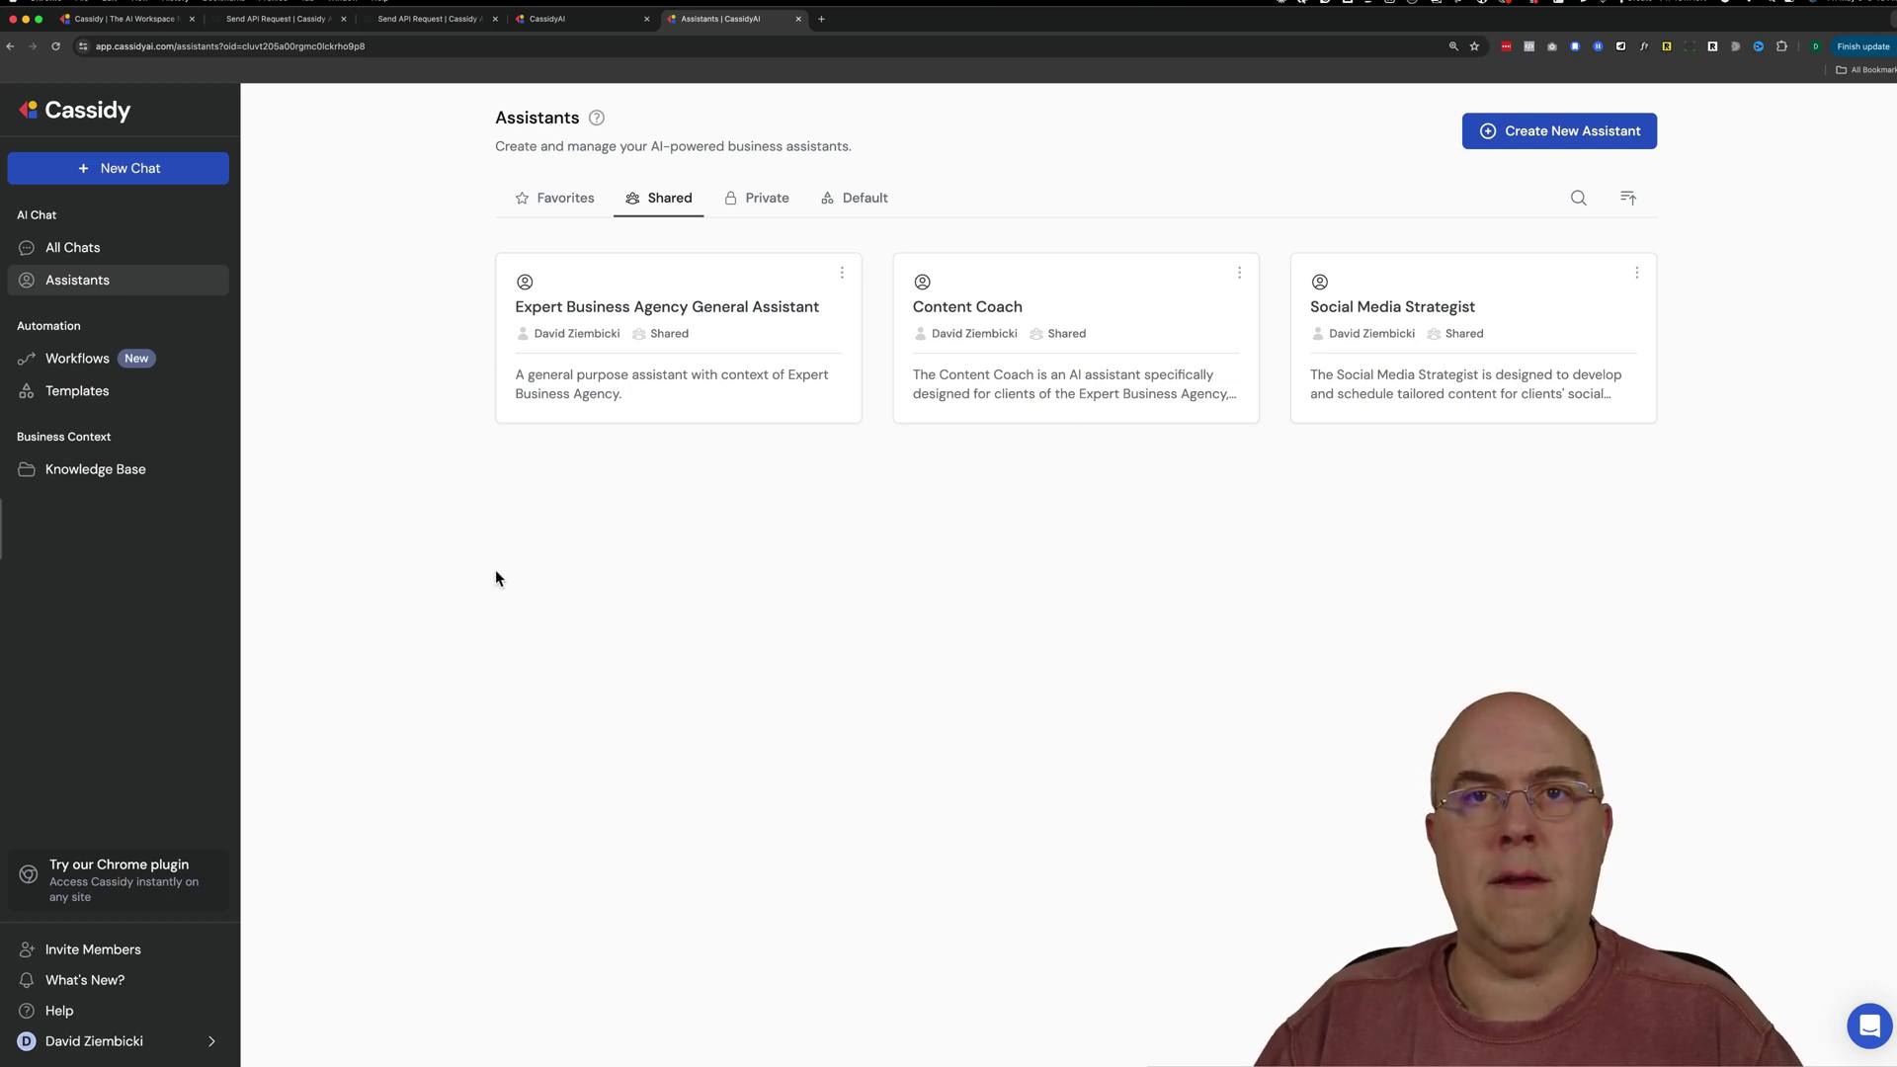
click(95, 366)
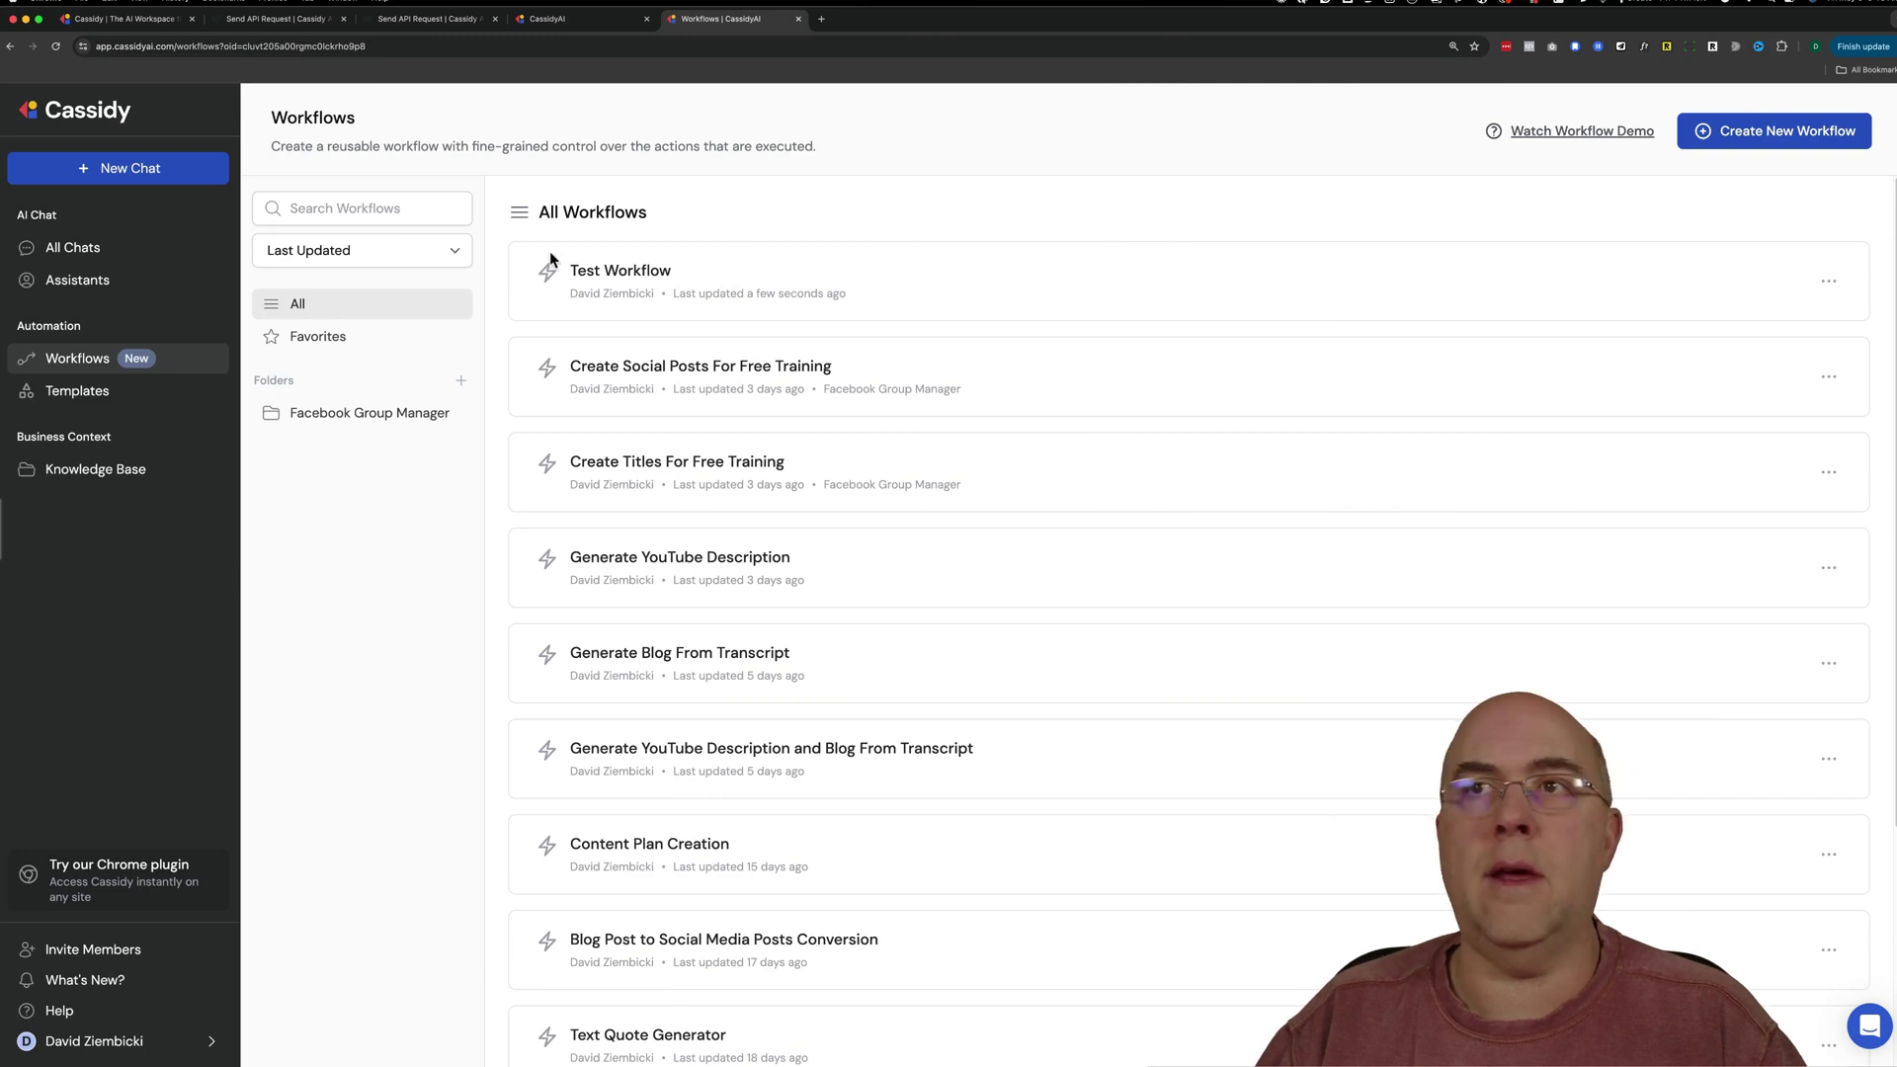
Step: Edit Test Workflow, adding a Search Knowledge Base step under the trigger and then deleting it
click(619, 281)
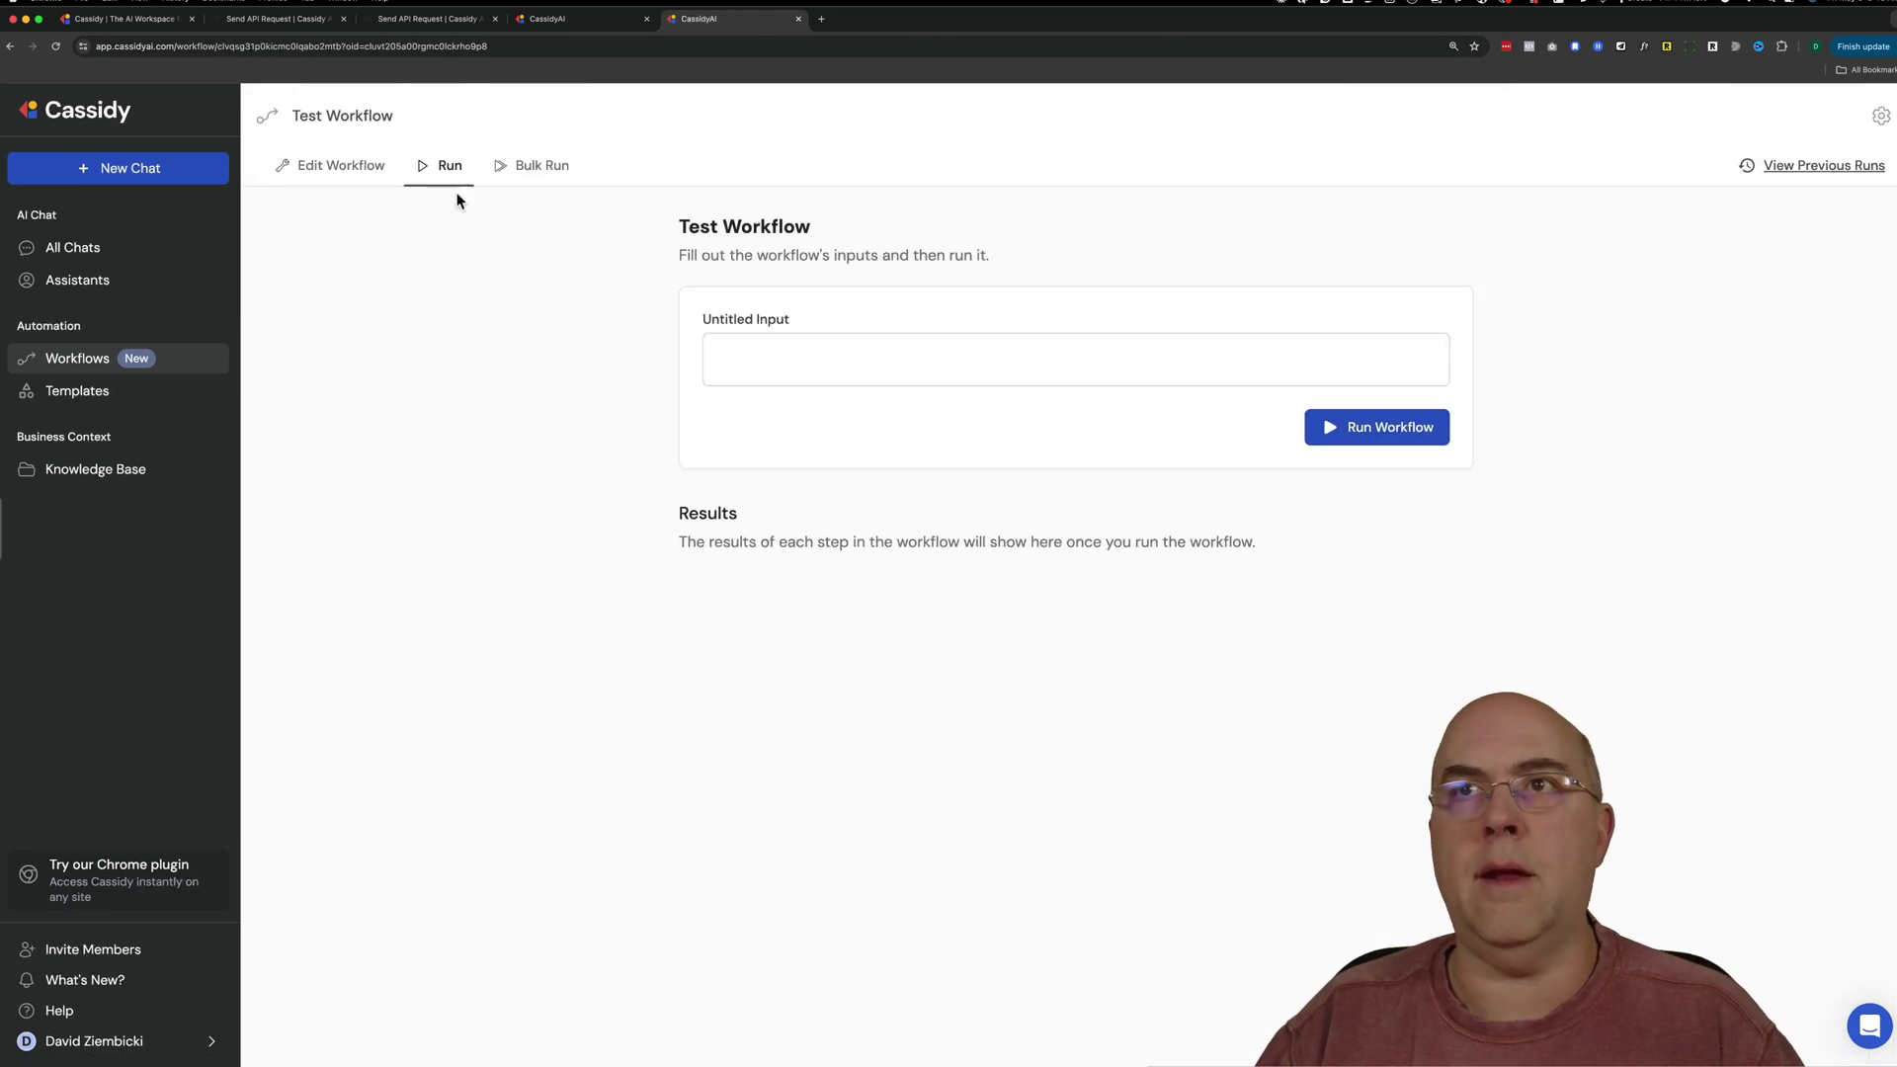
click(297, 165)
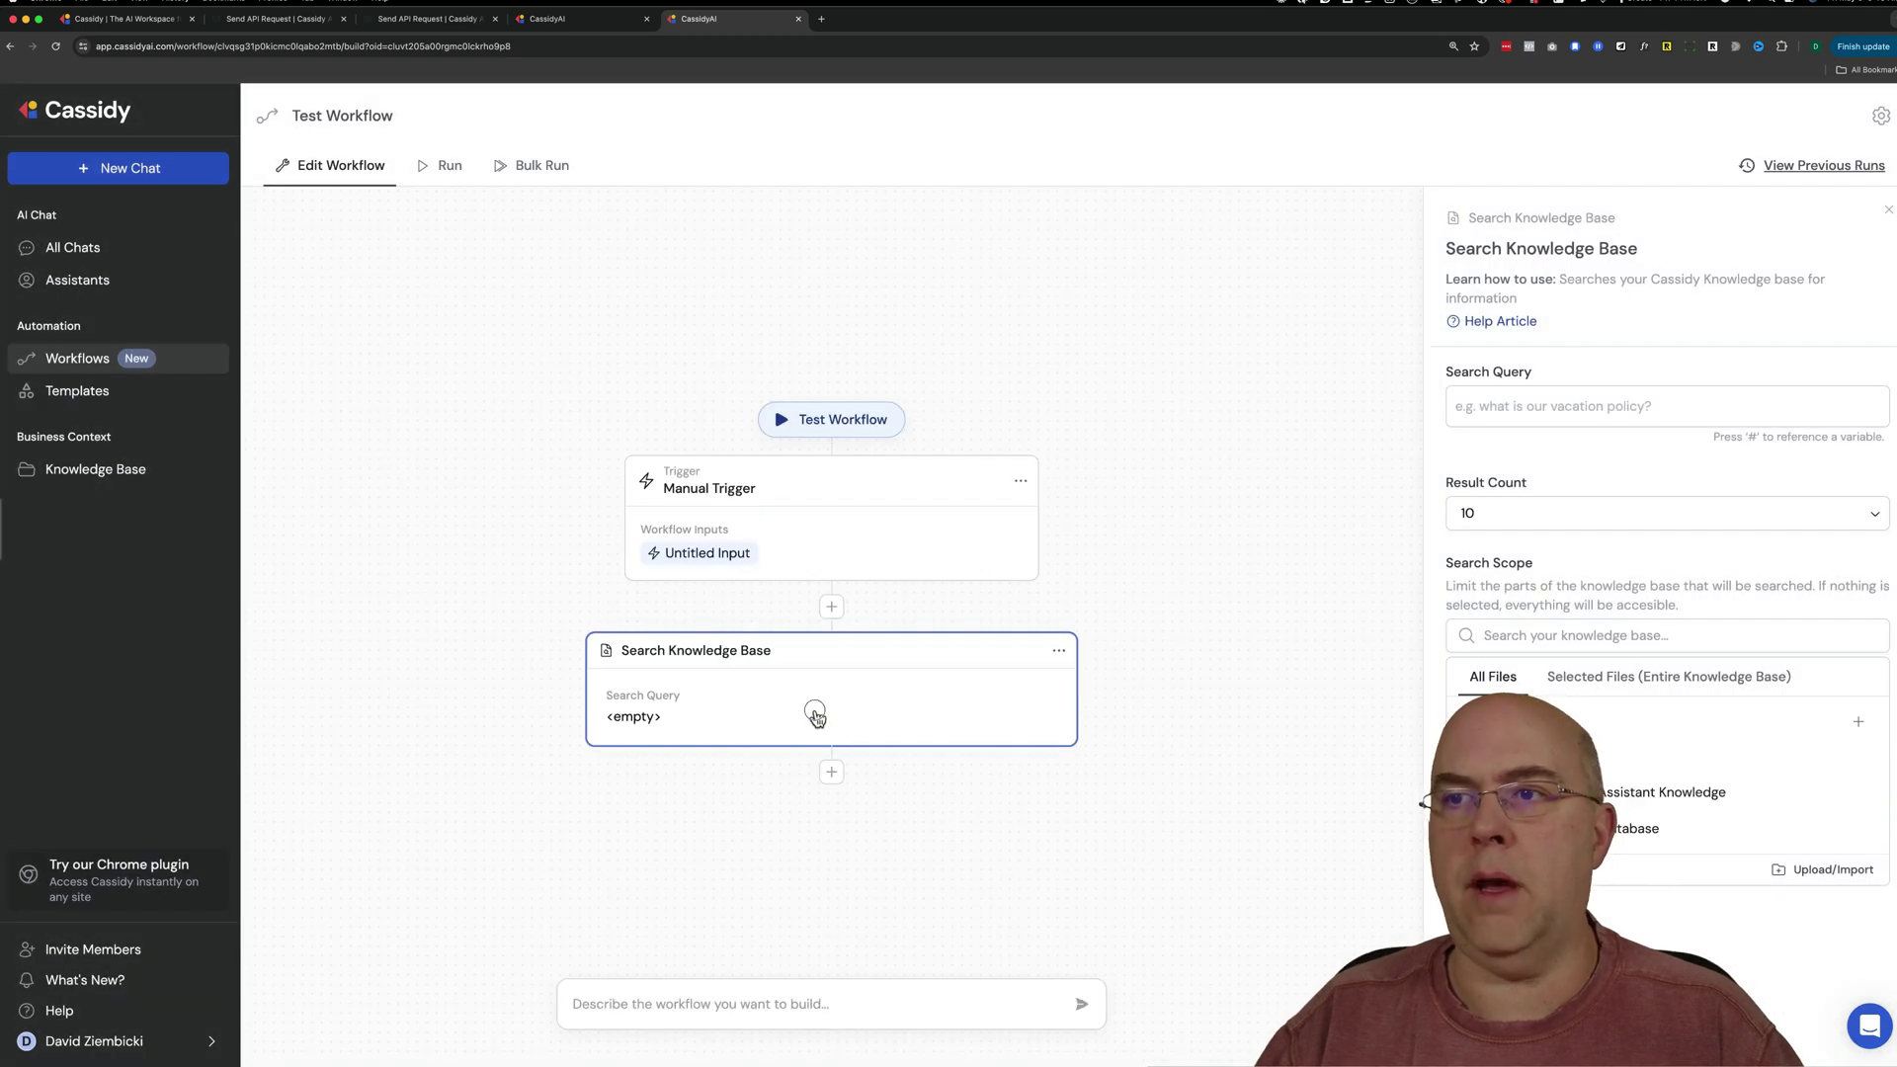
click(814, 717)
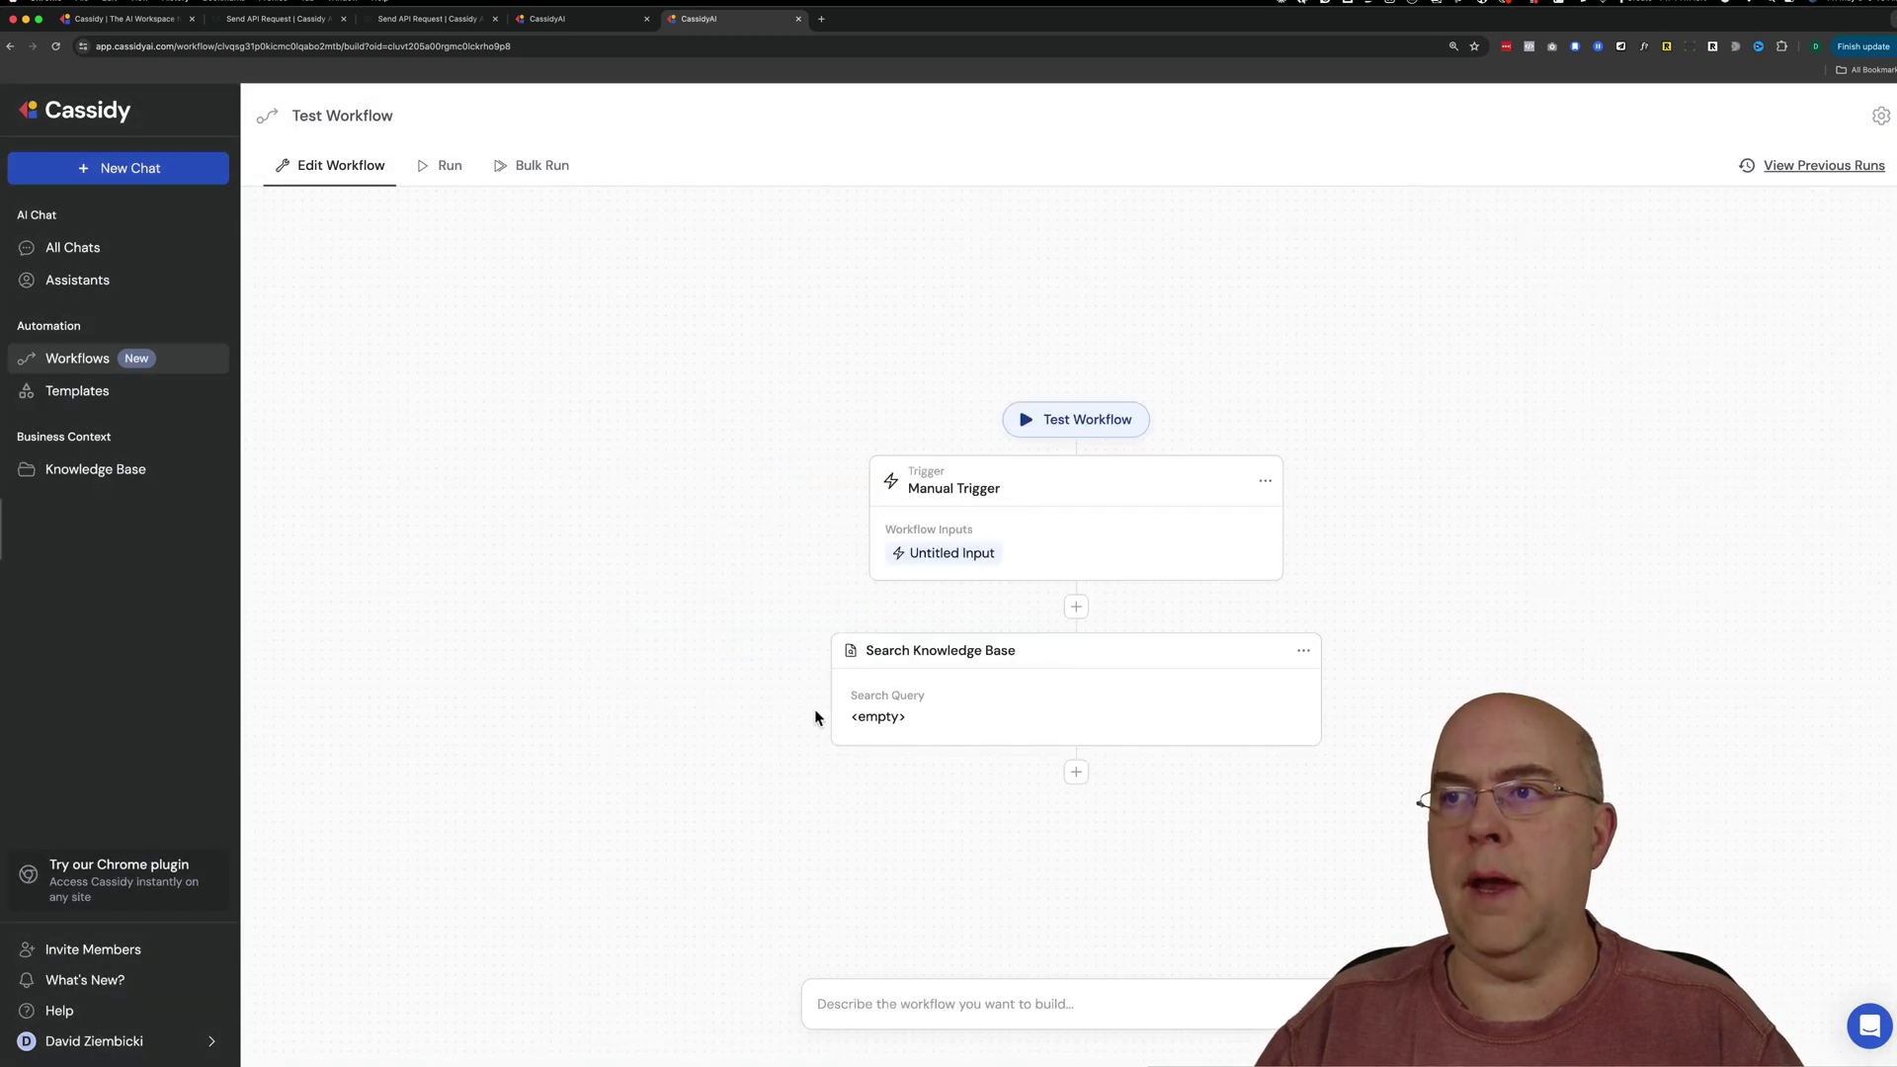
click(1304, 650)
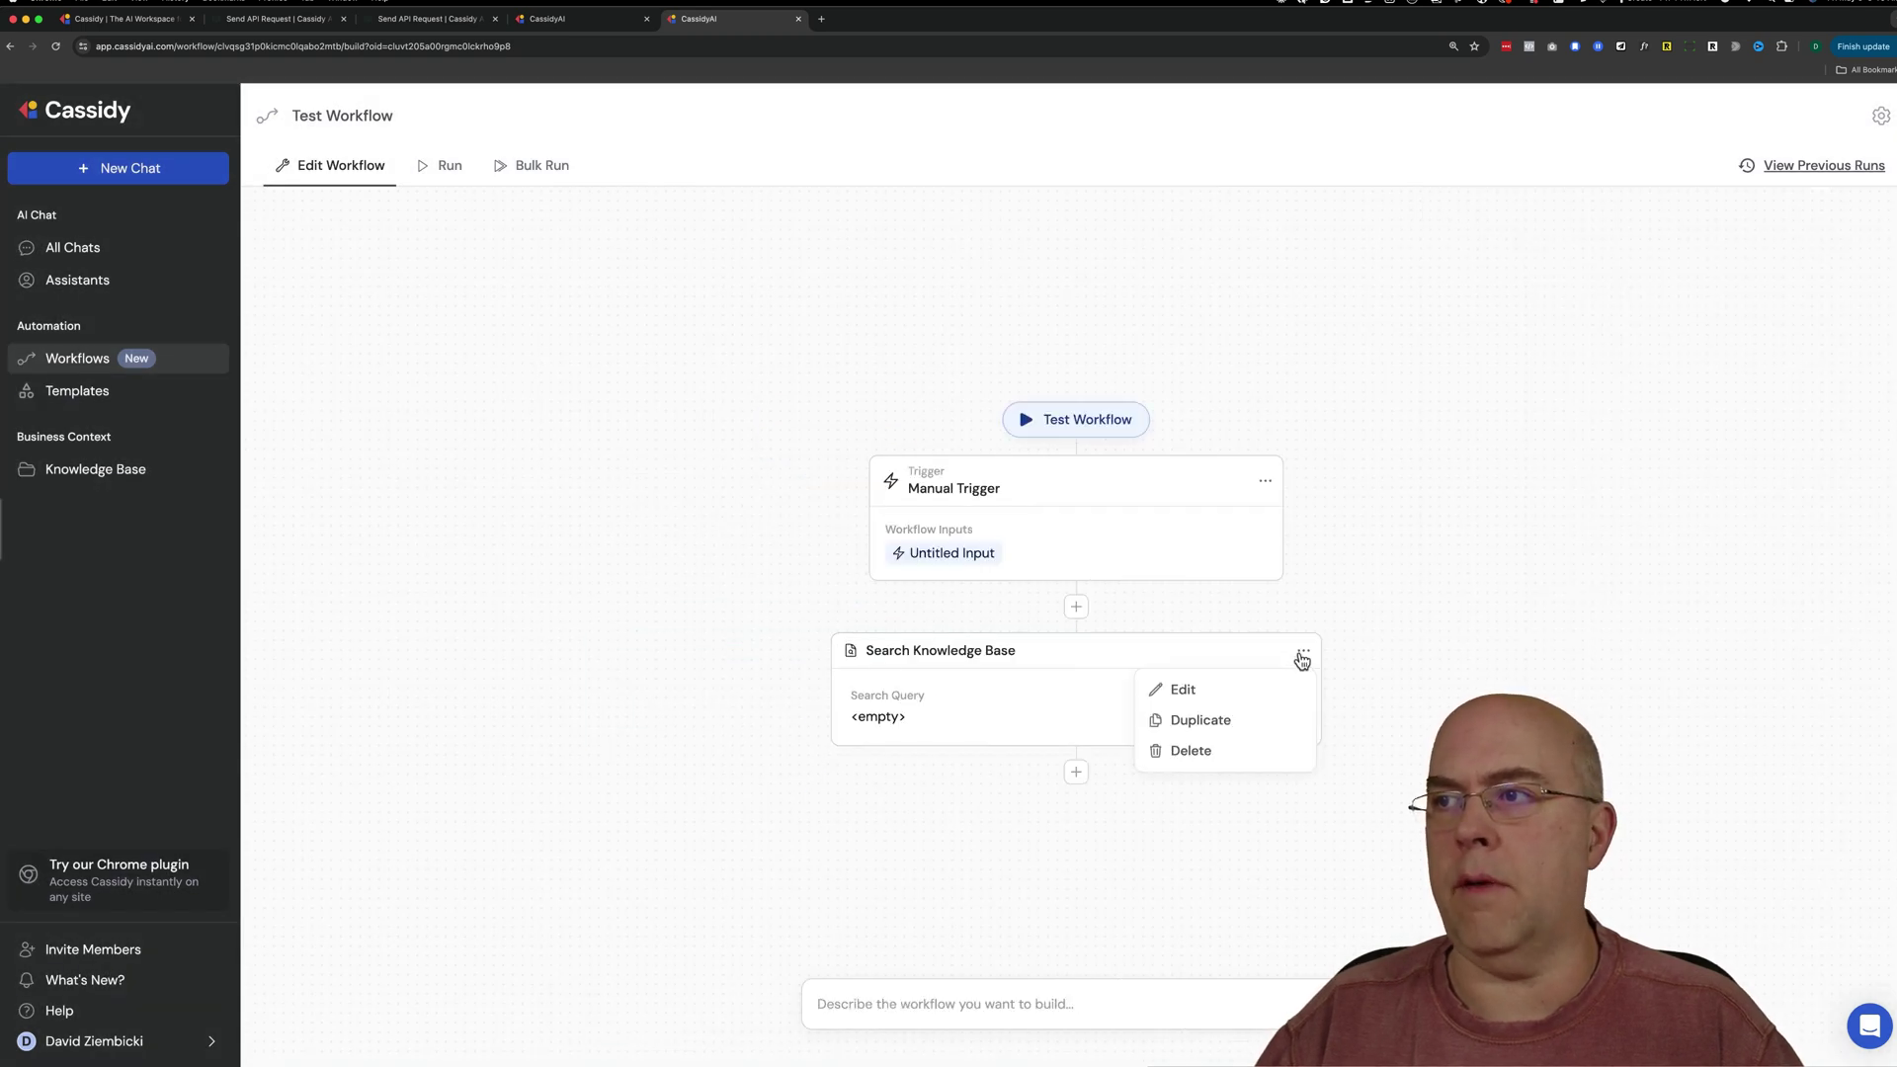
click(1166, 752)
scroll(1033, 627, down, 1)
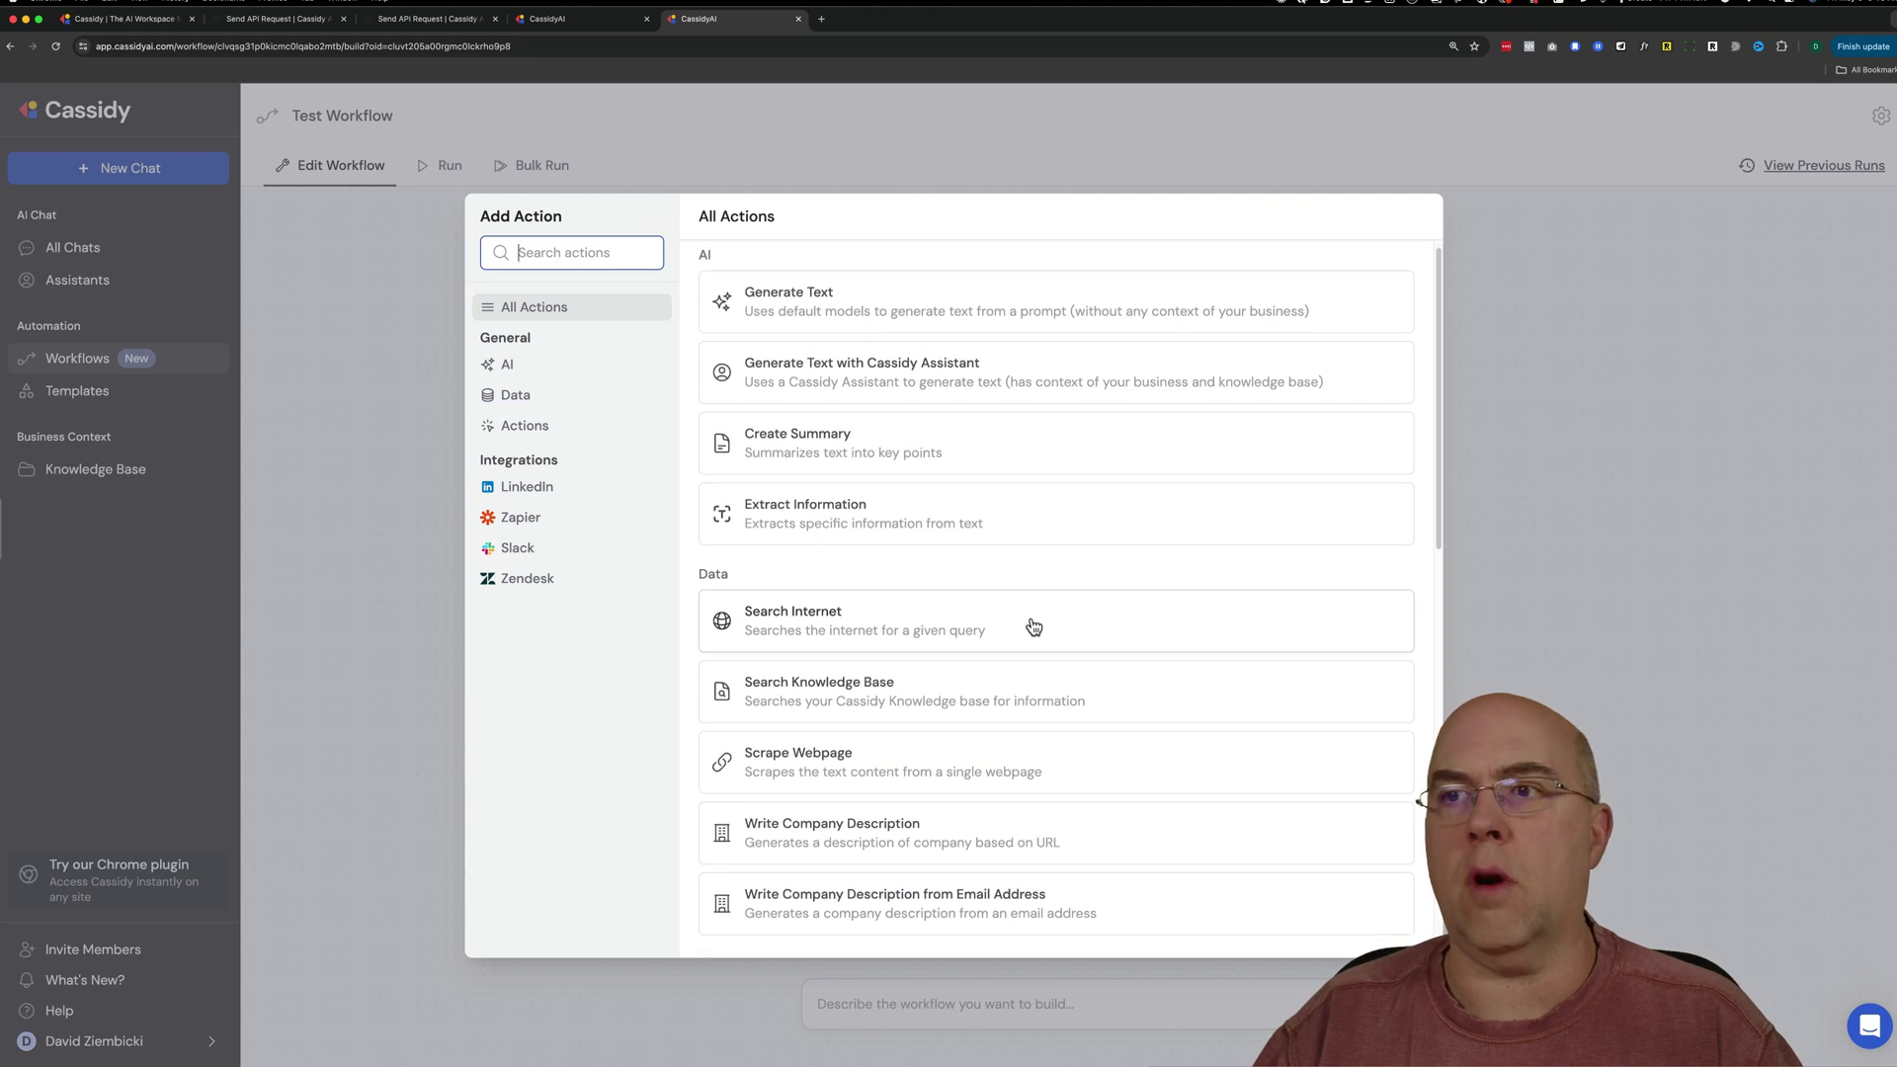
scroll(948, 612, up, 1)
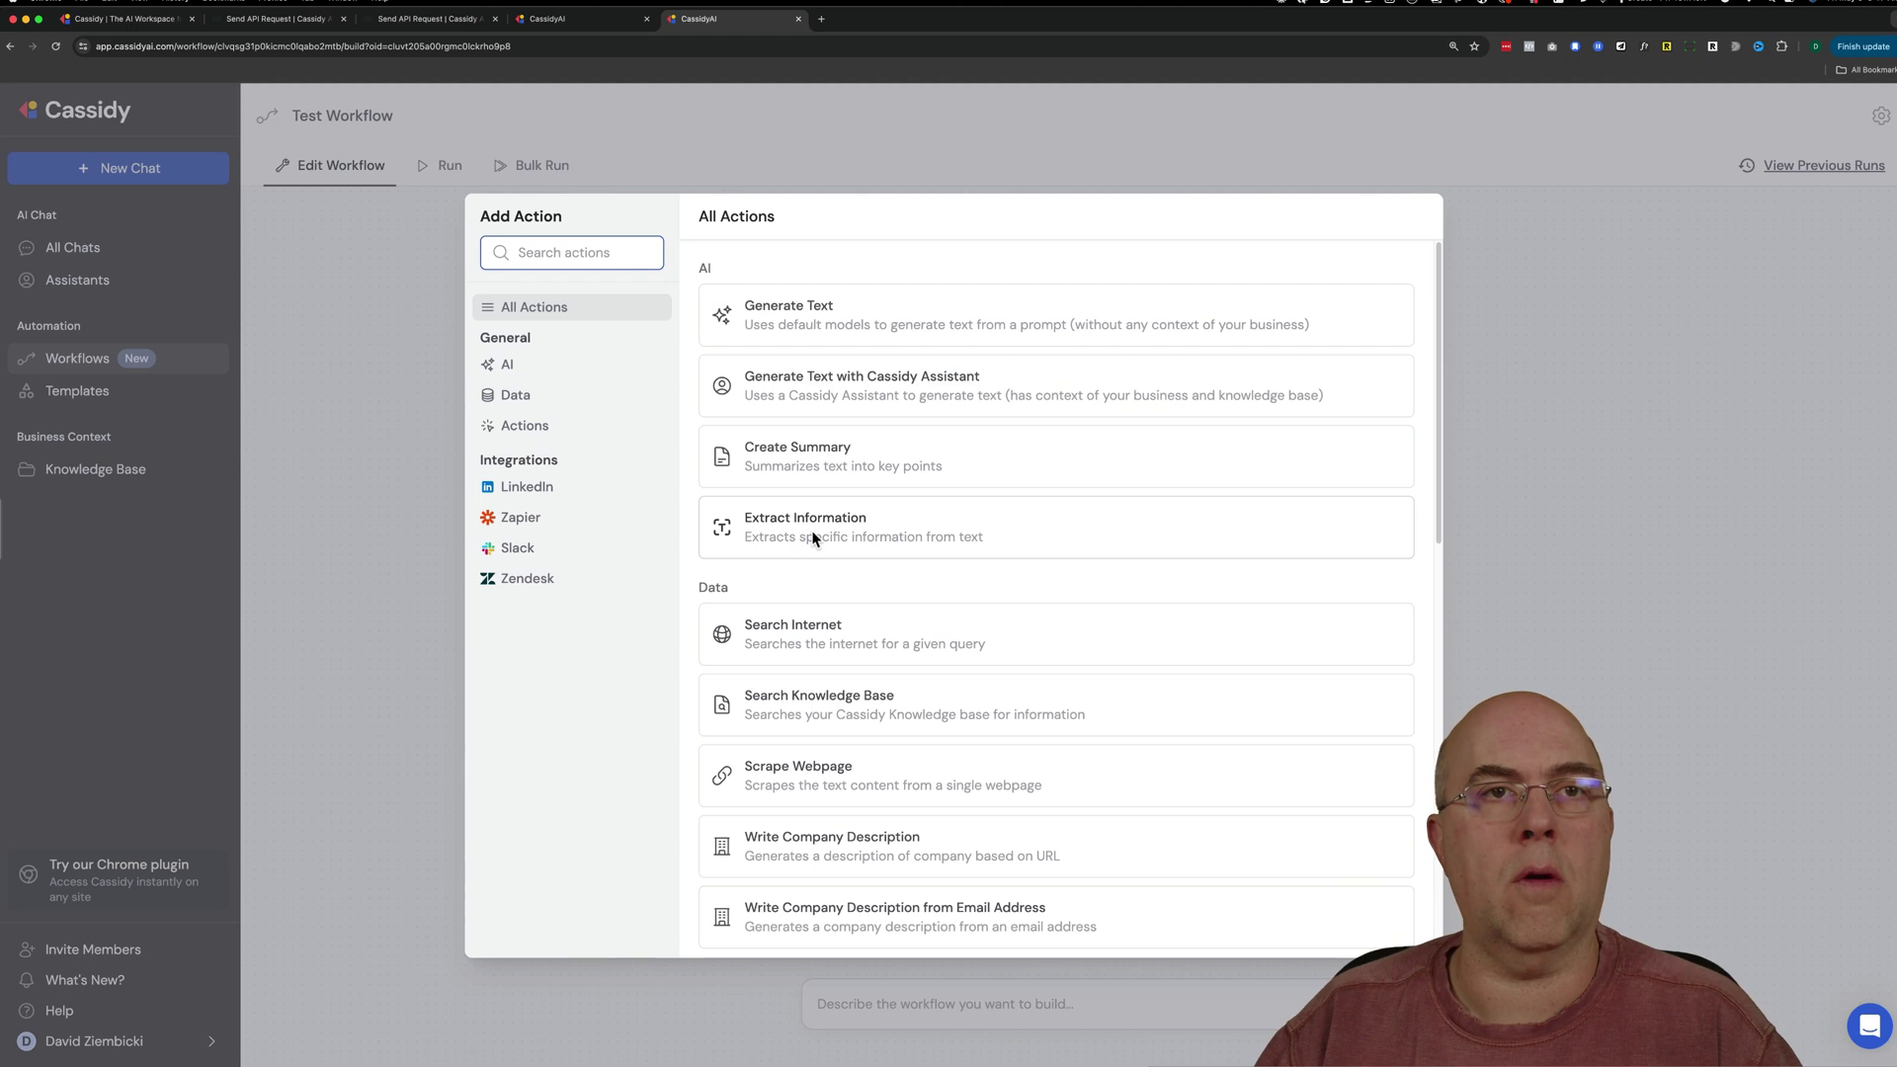
scroll(838, 616, down, 1)
scroll(838, 617, down, 4)
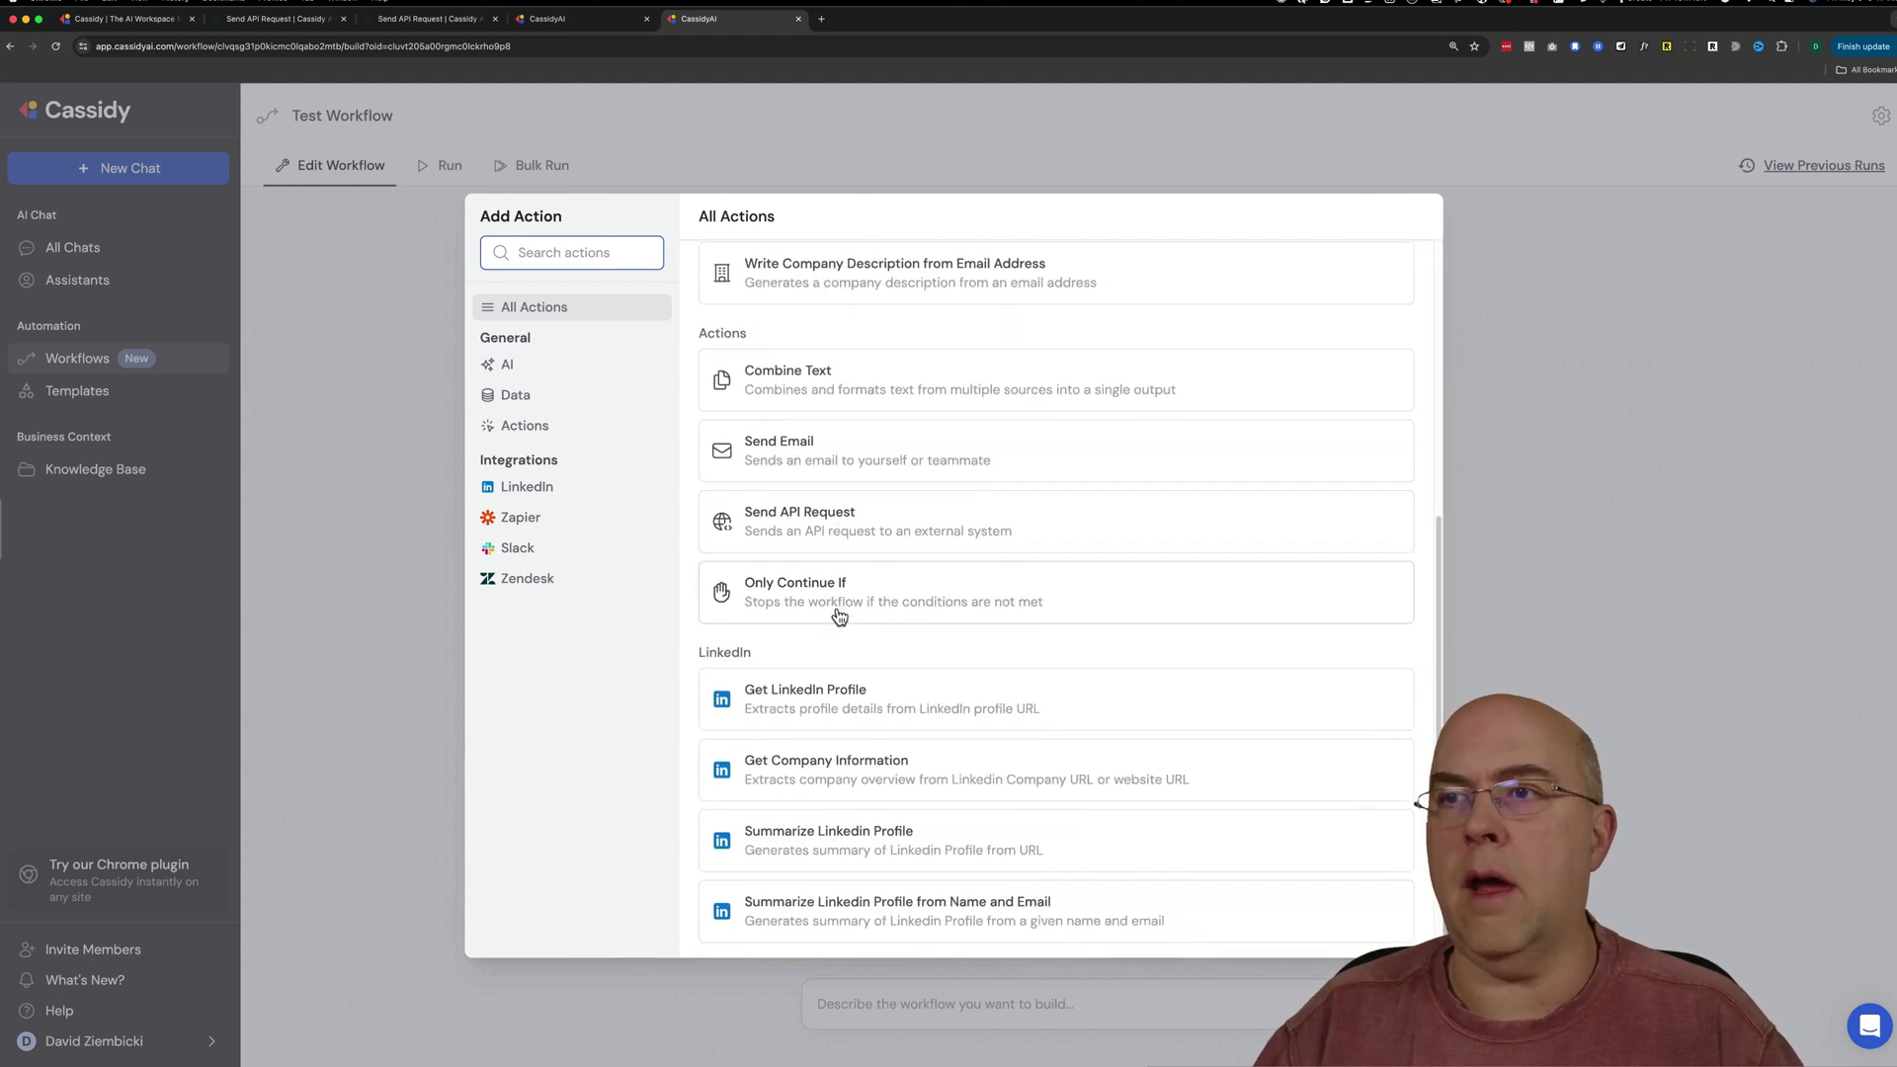
Step: Add a Combine Text step and leave a lone '#' in its Output Text after dismissing the variable list
click(790, 374)
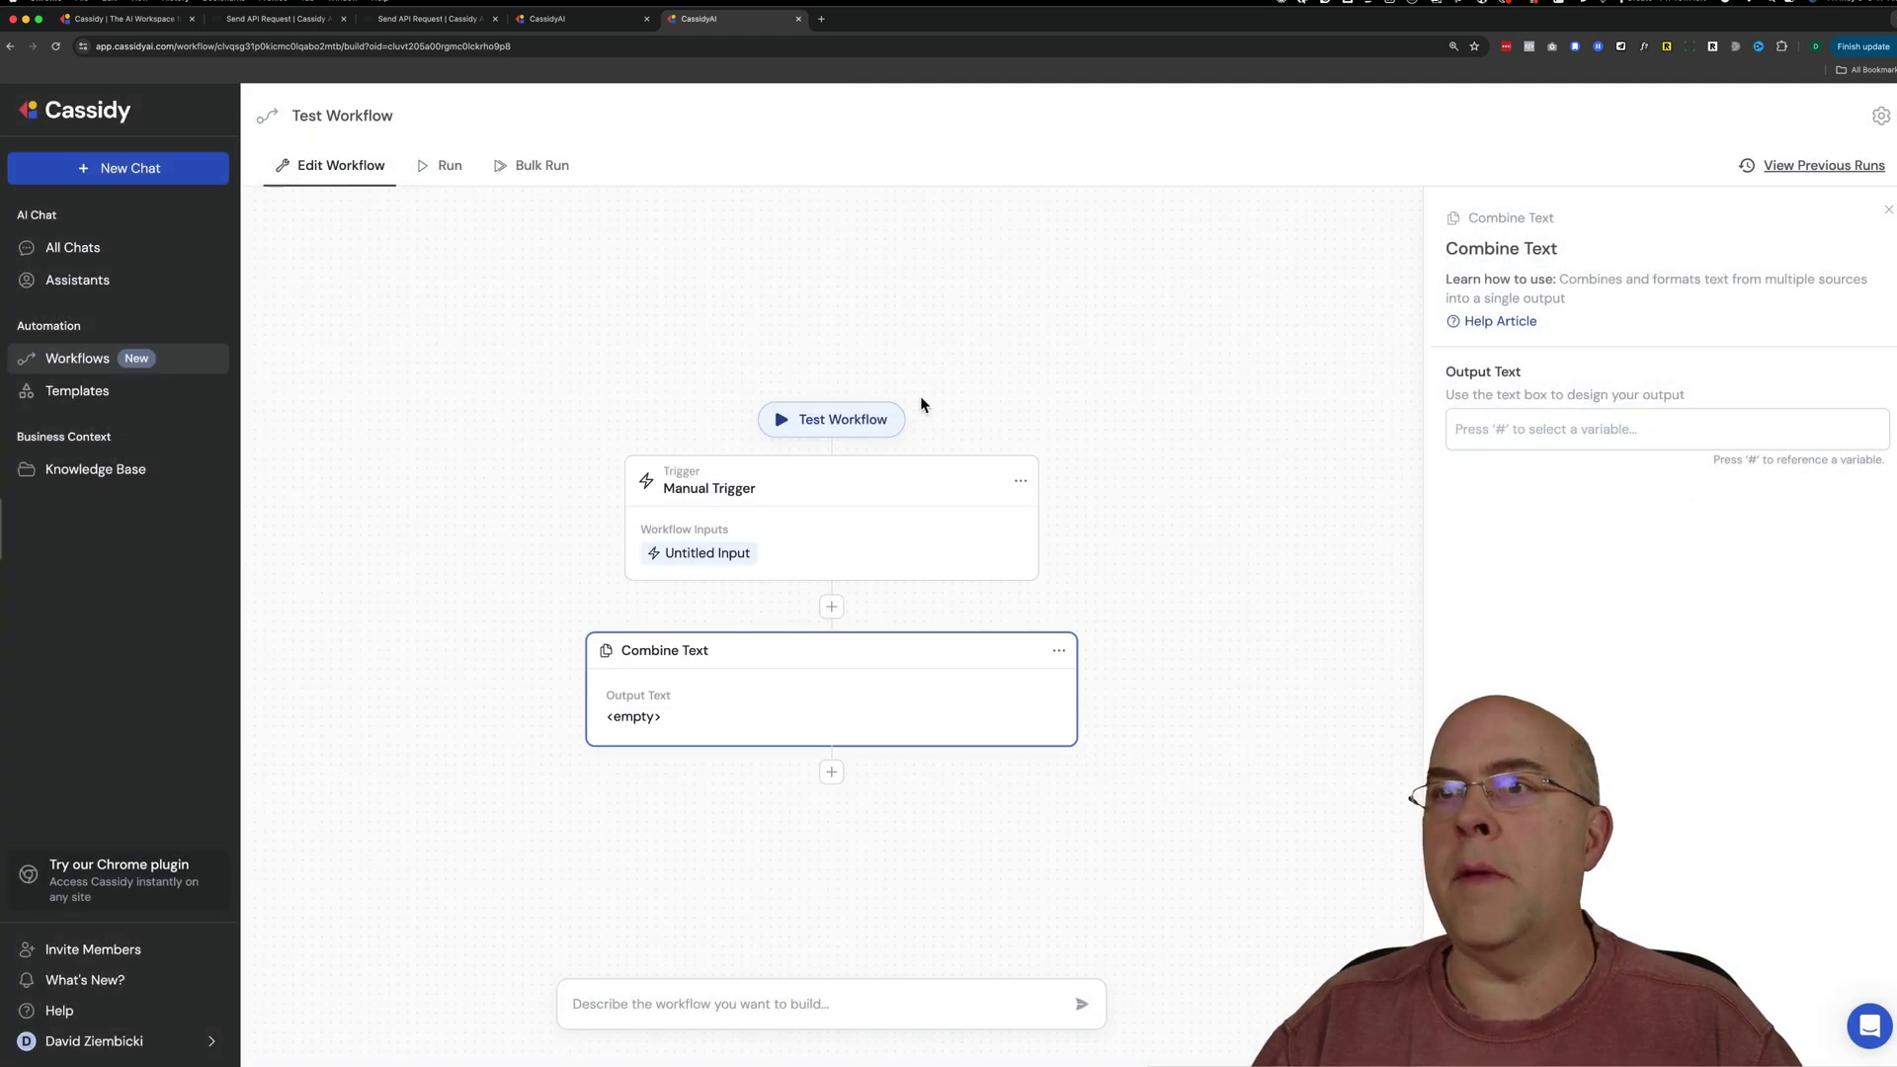
click(1497, 434)
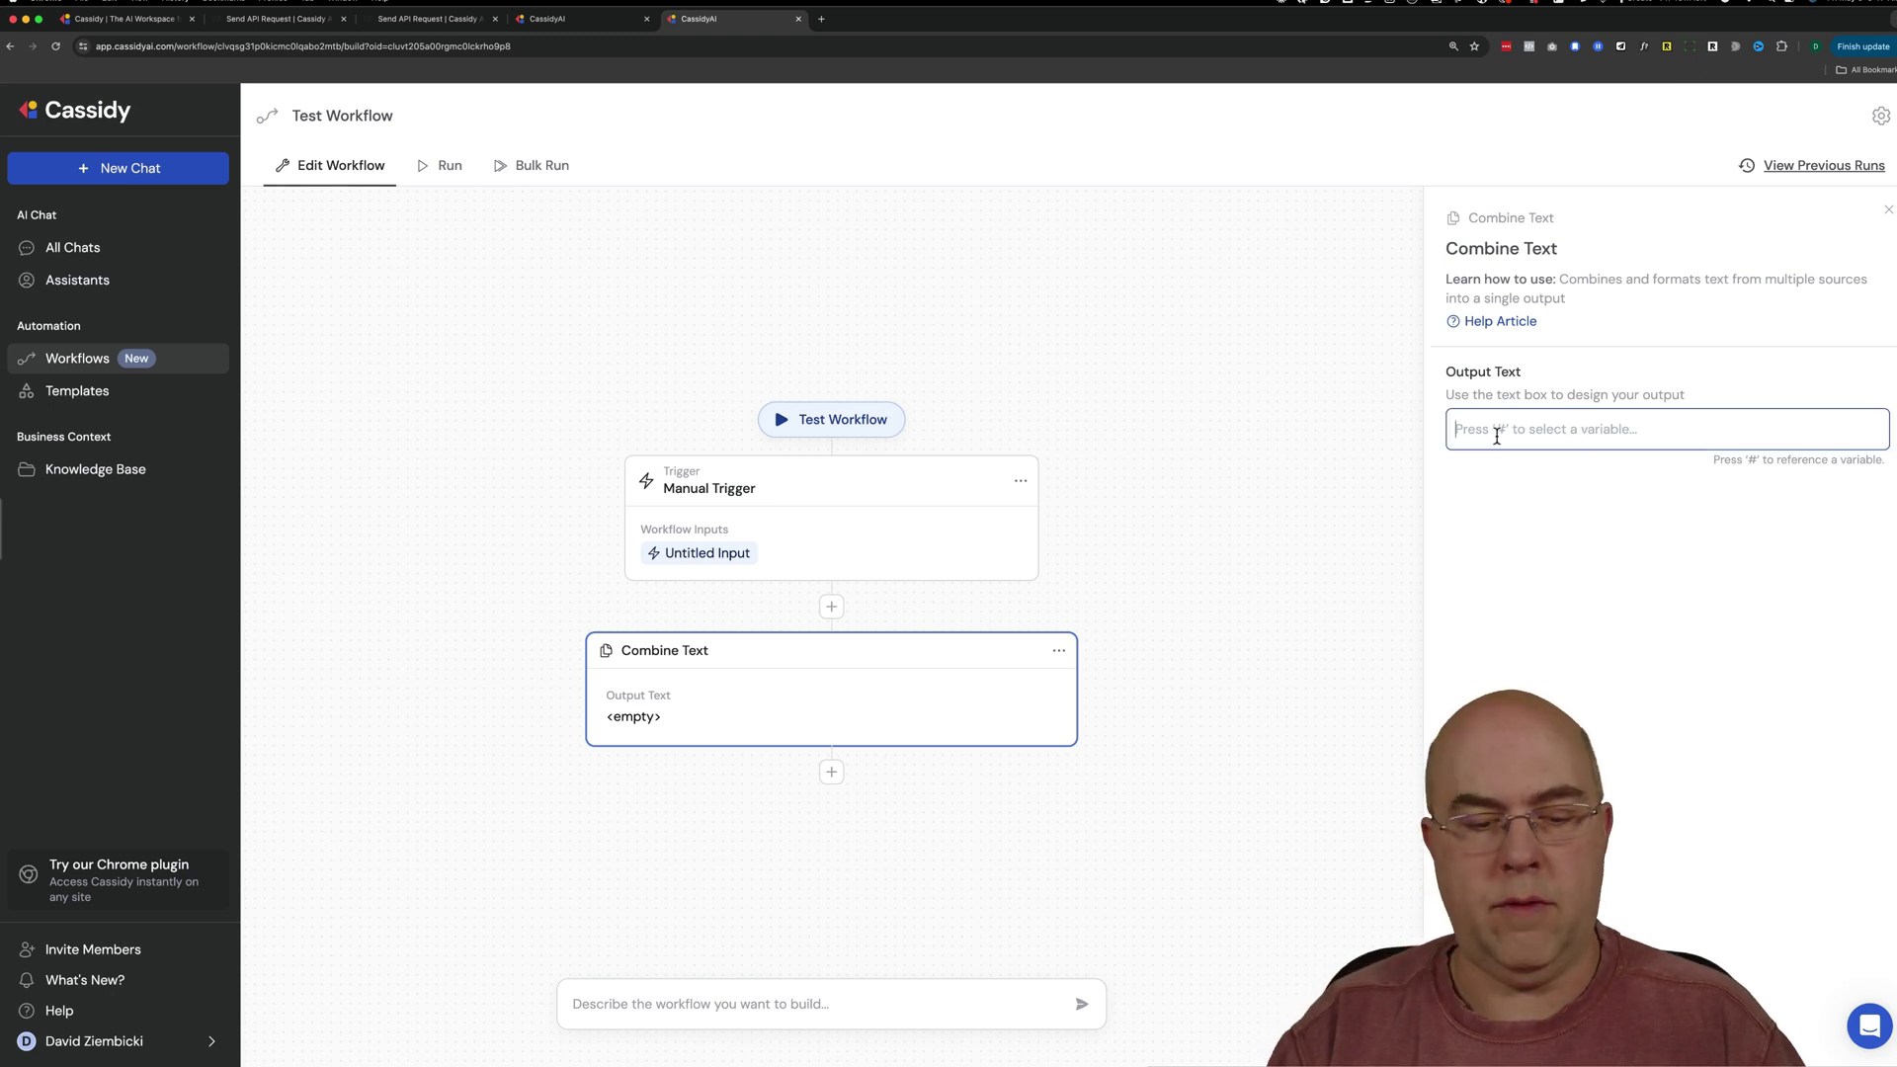
text(#)
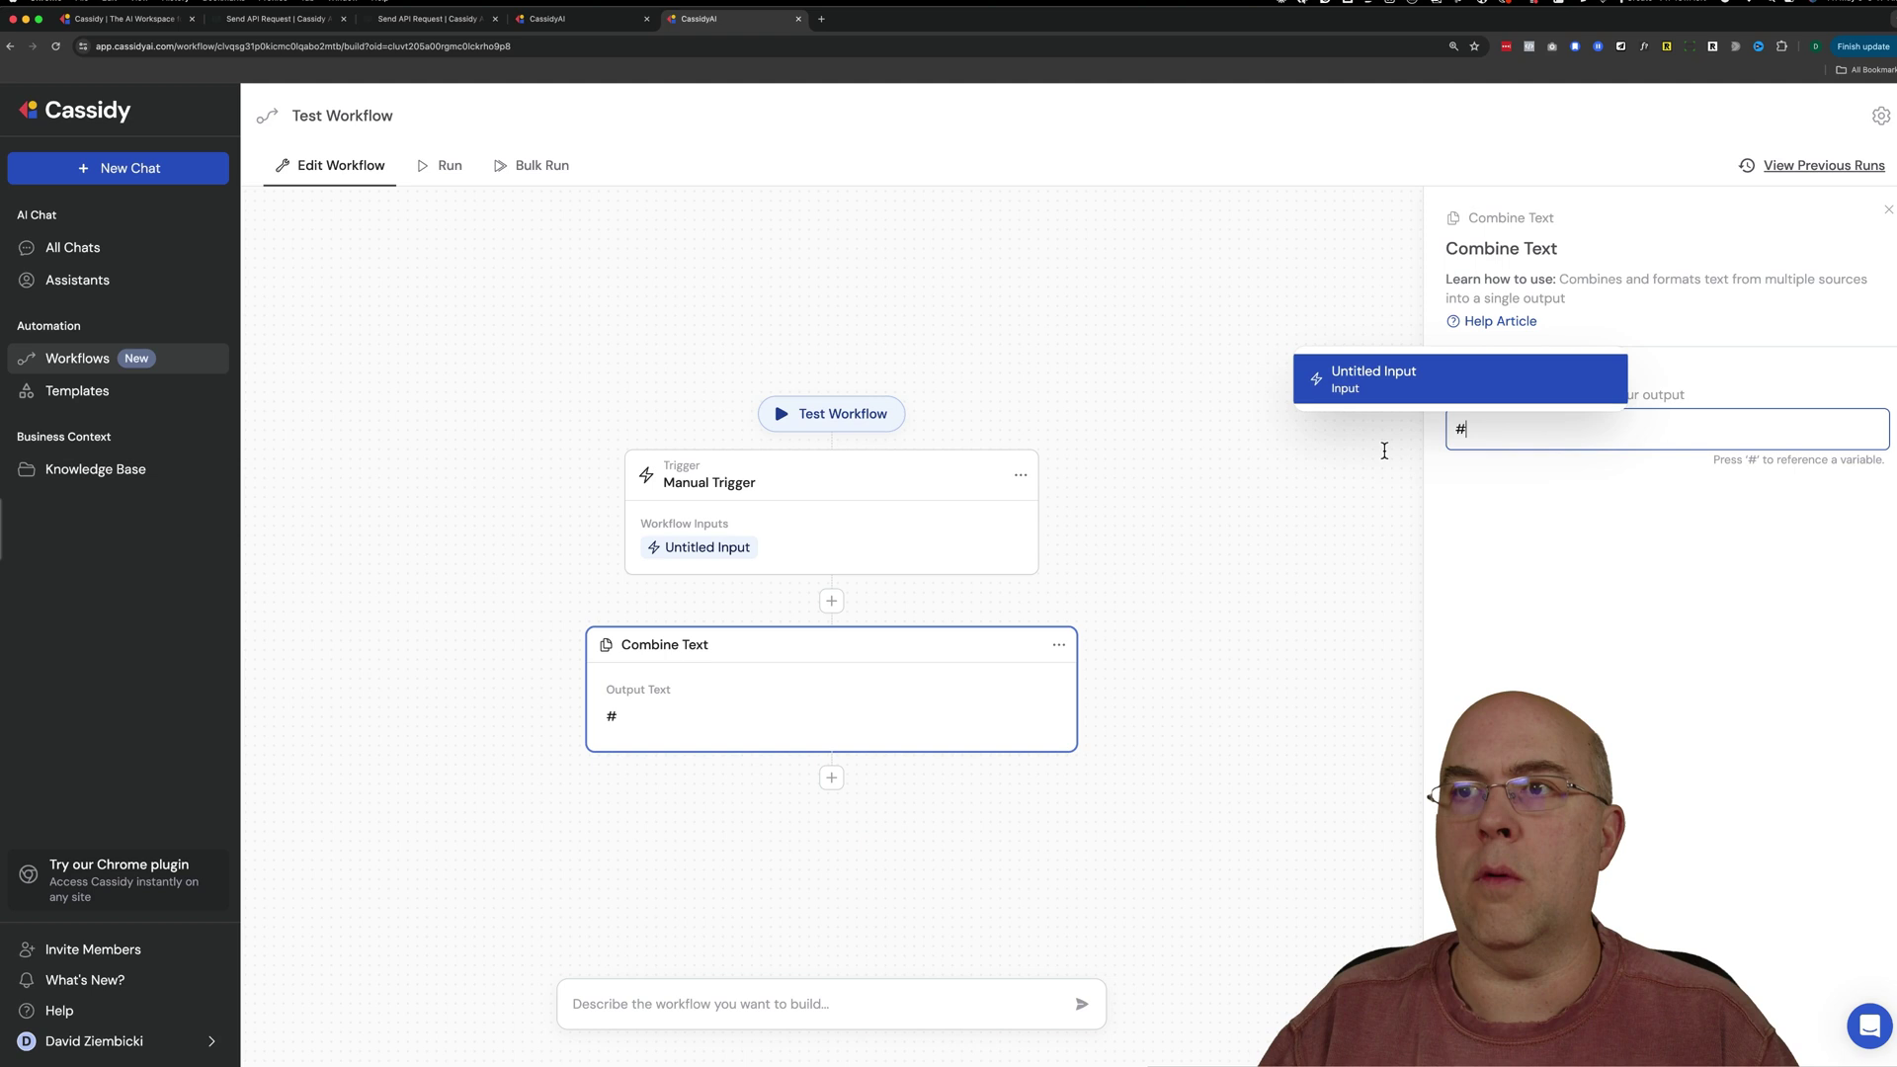
click(1505, 511)
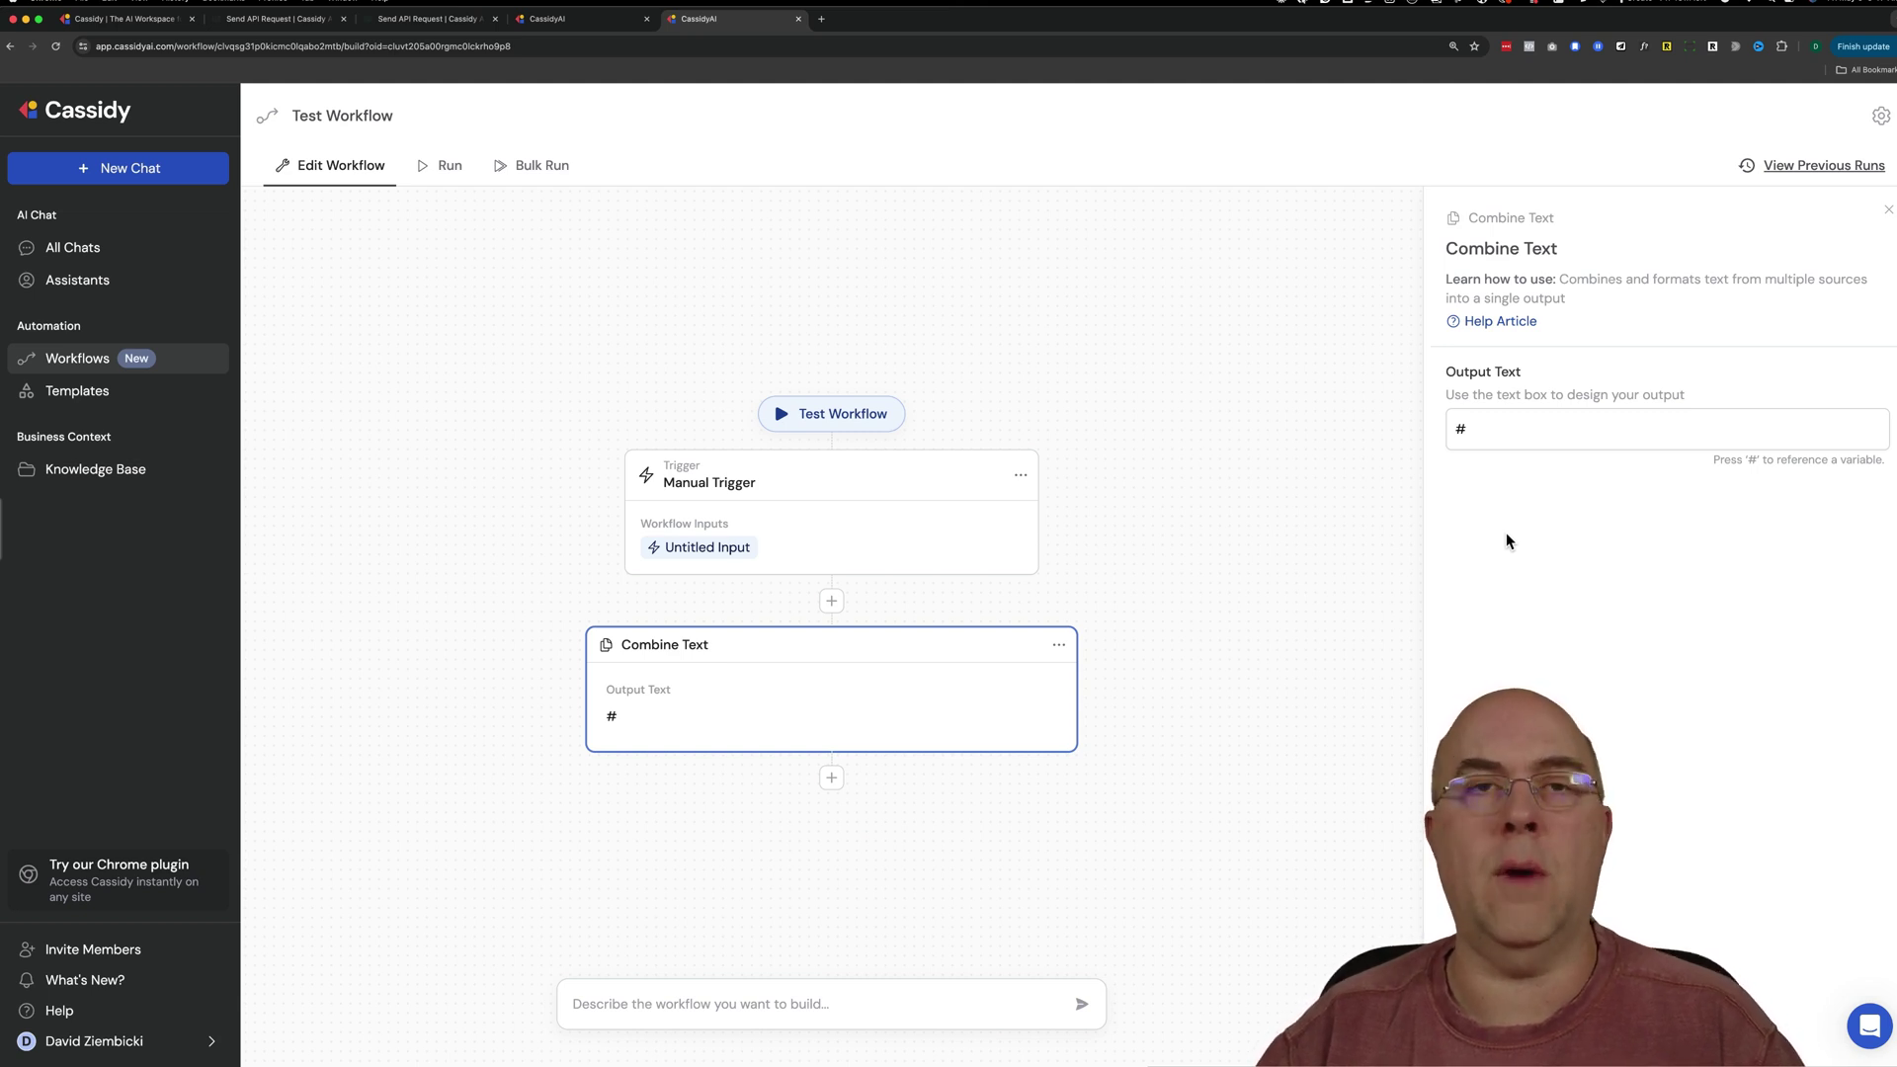
Step: Bring up the Add Action list for a new step below Combine Text
click(832, 778)
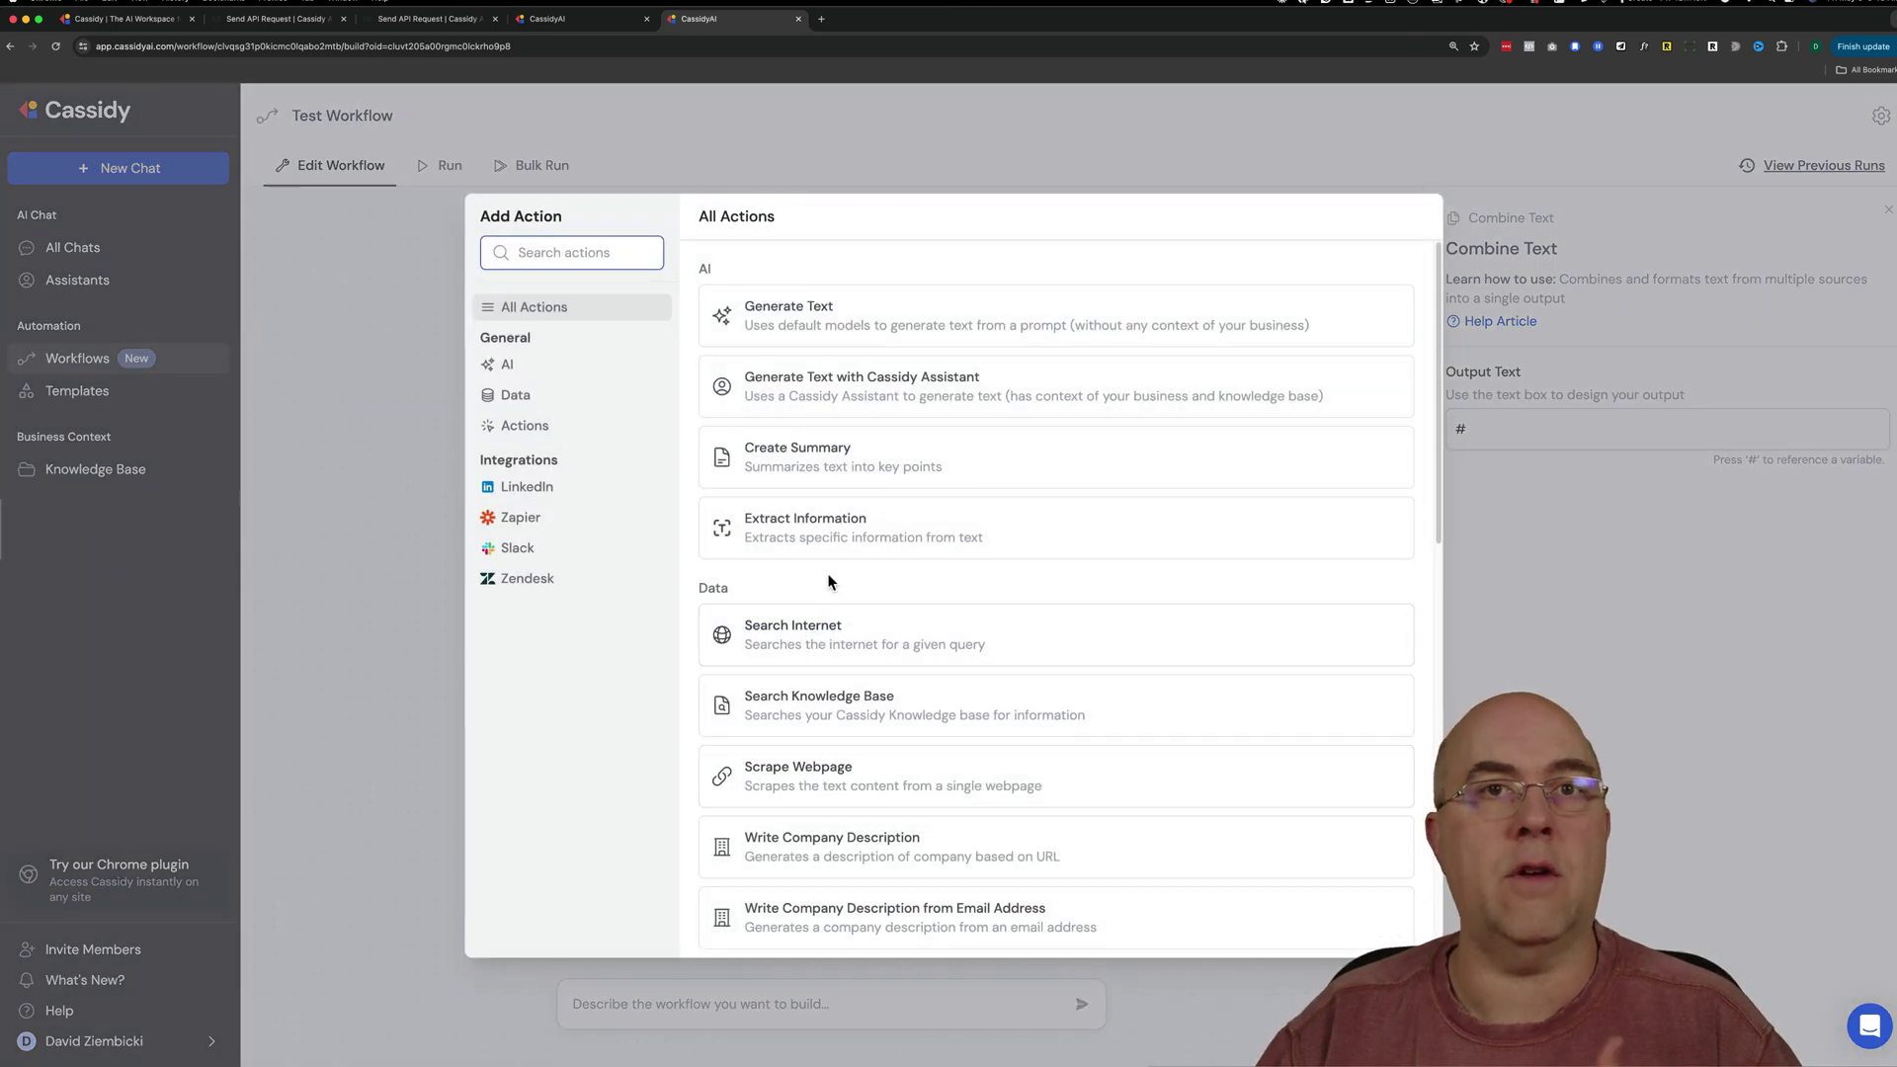